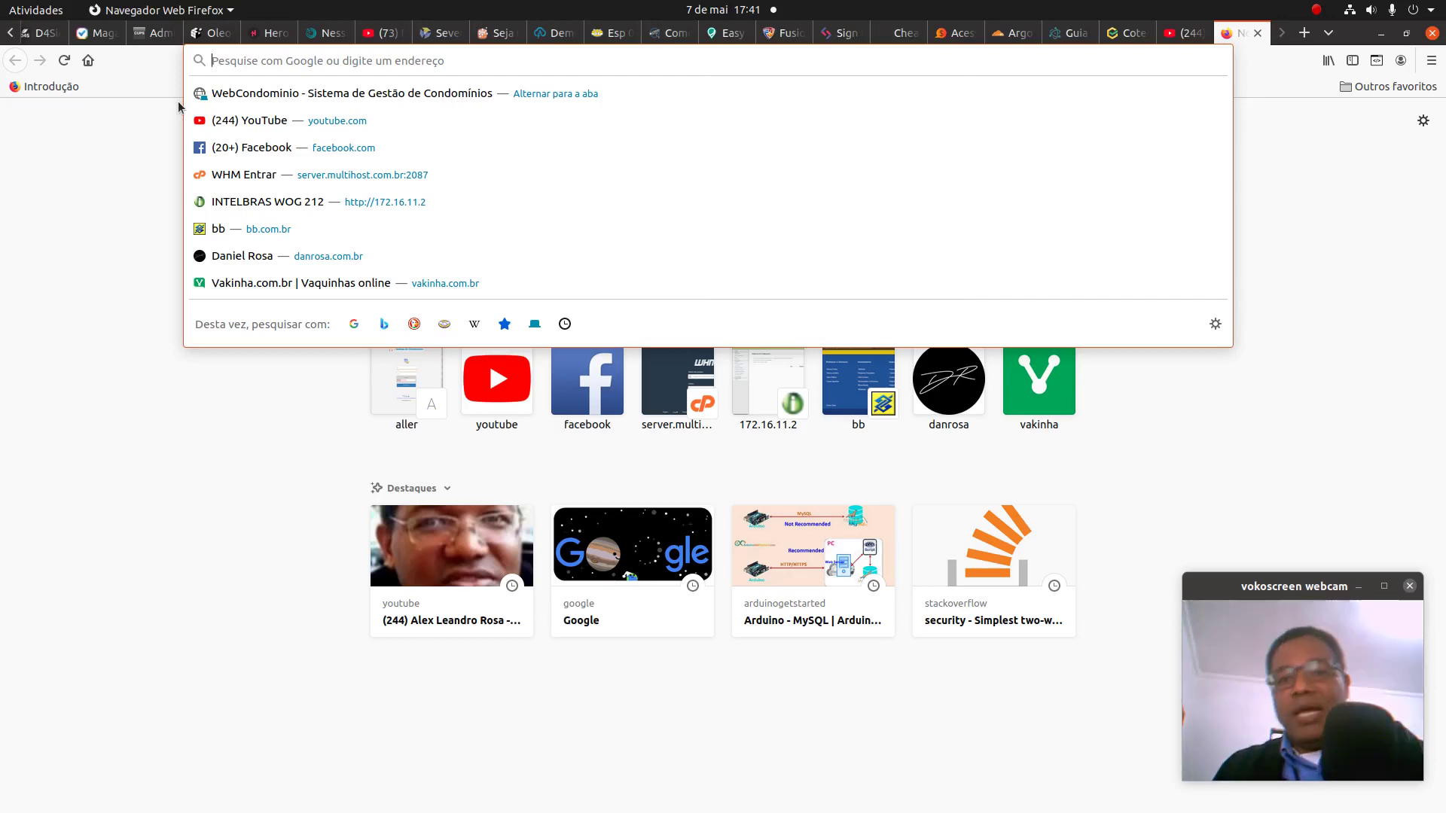
{"action": "type", "text": "www."}
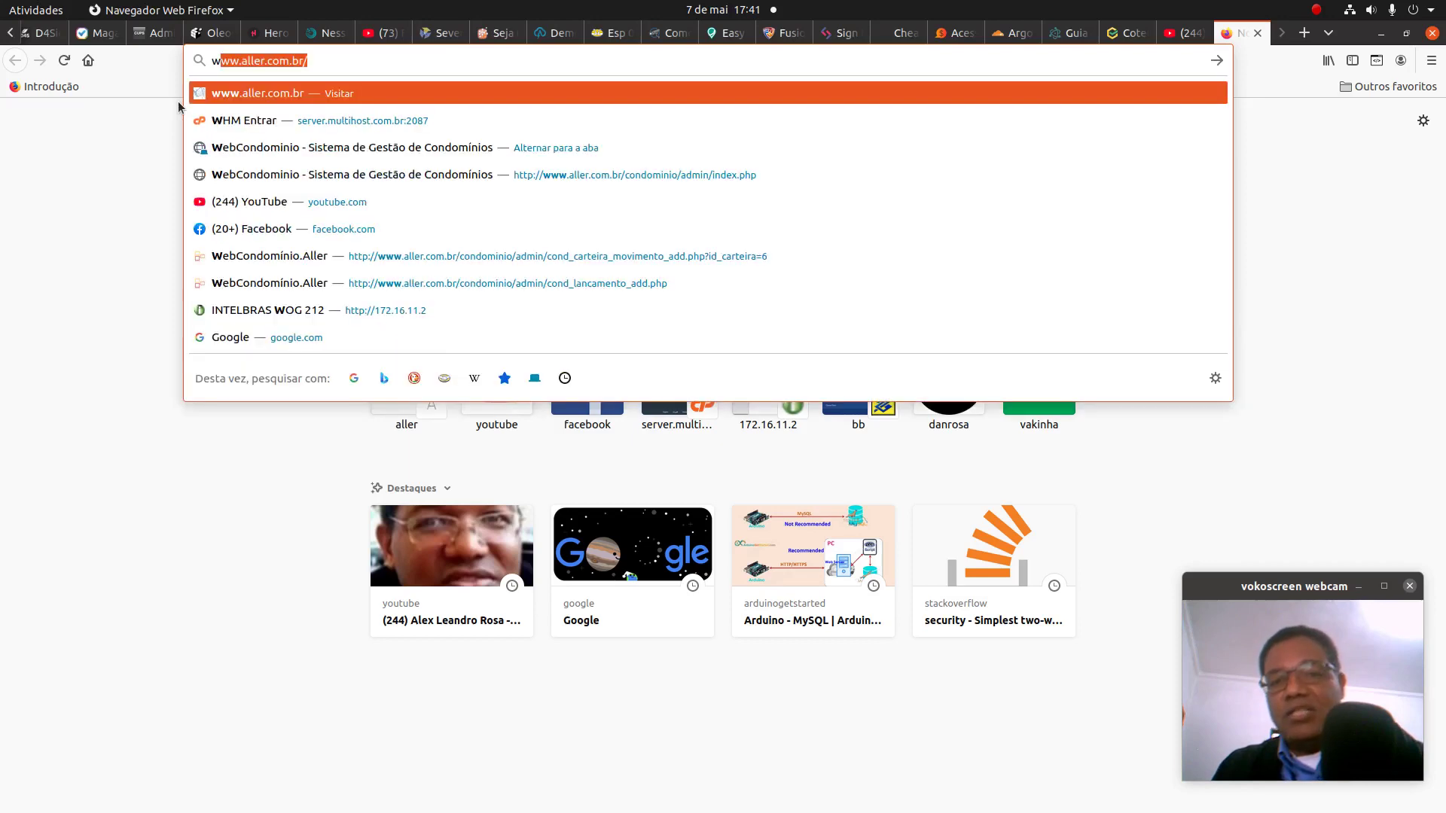
{"action": "type", "text": "aller"}
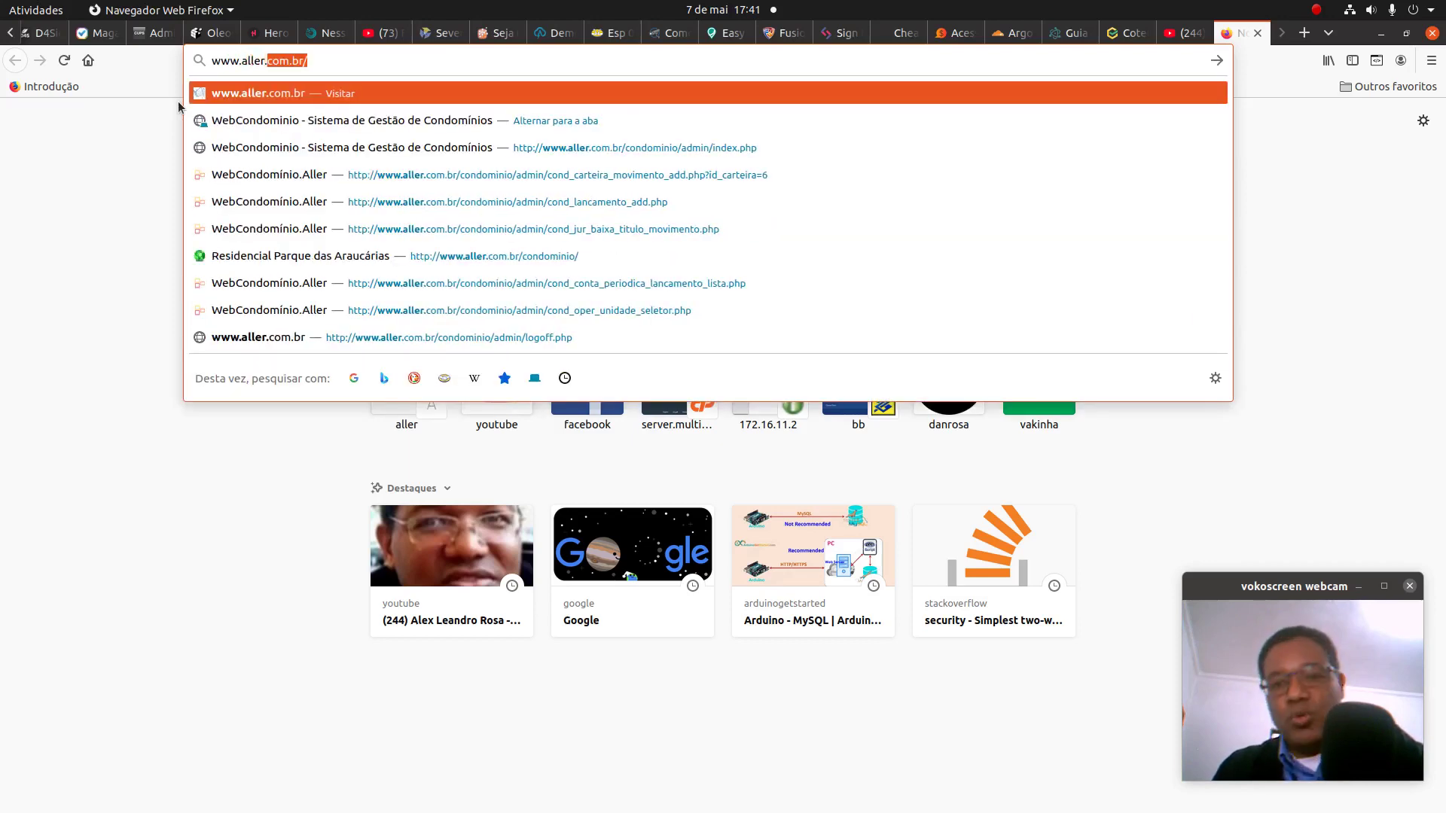
{"action": "type", "text": ".com.br/co"}
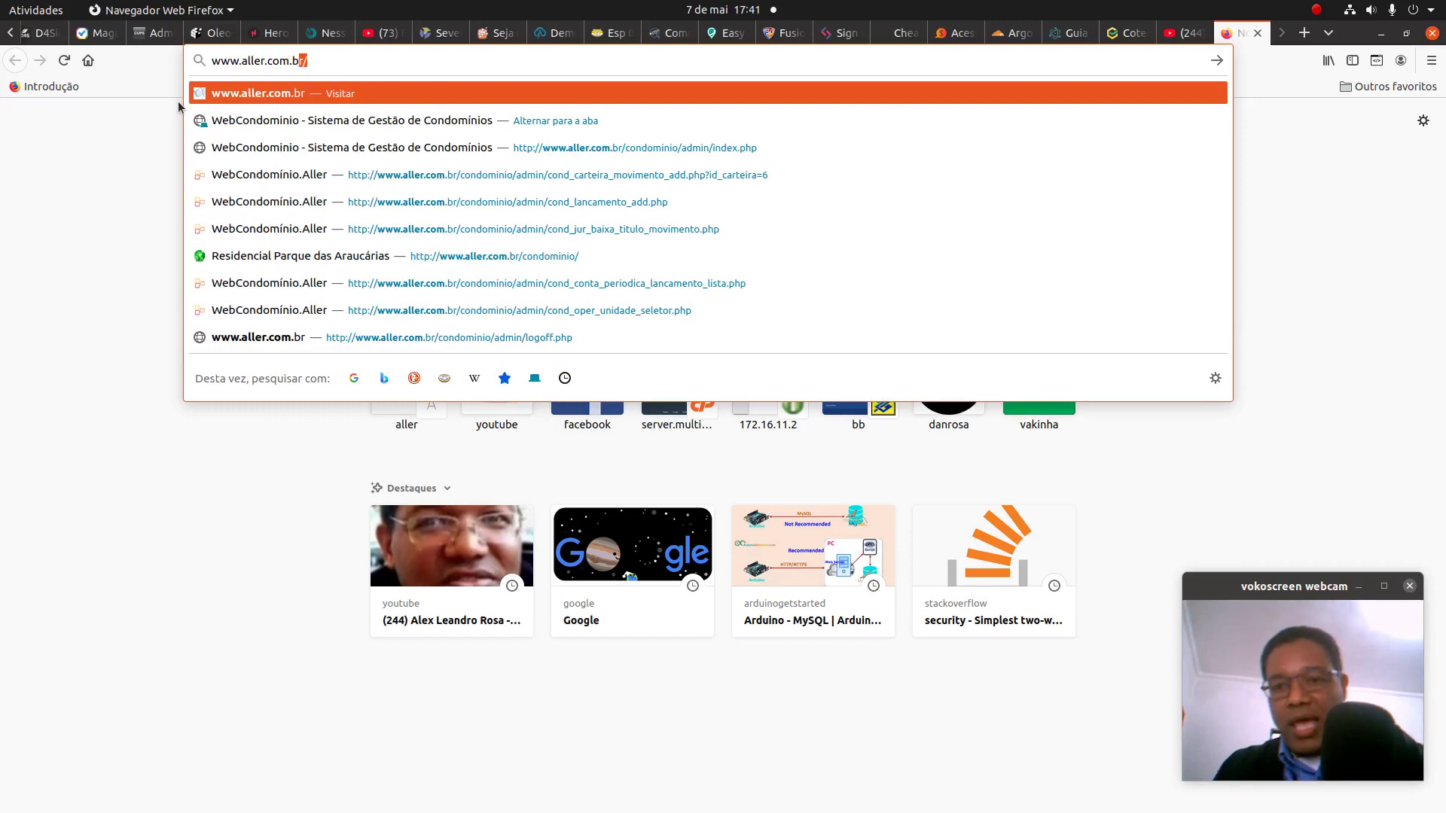
{"action": "type", "text": "ndominio/"}
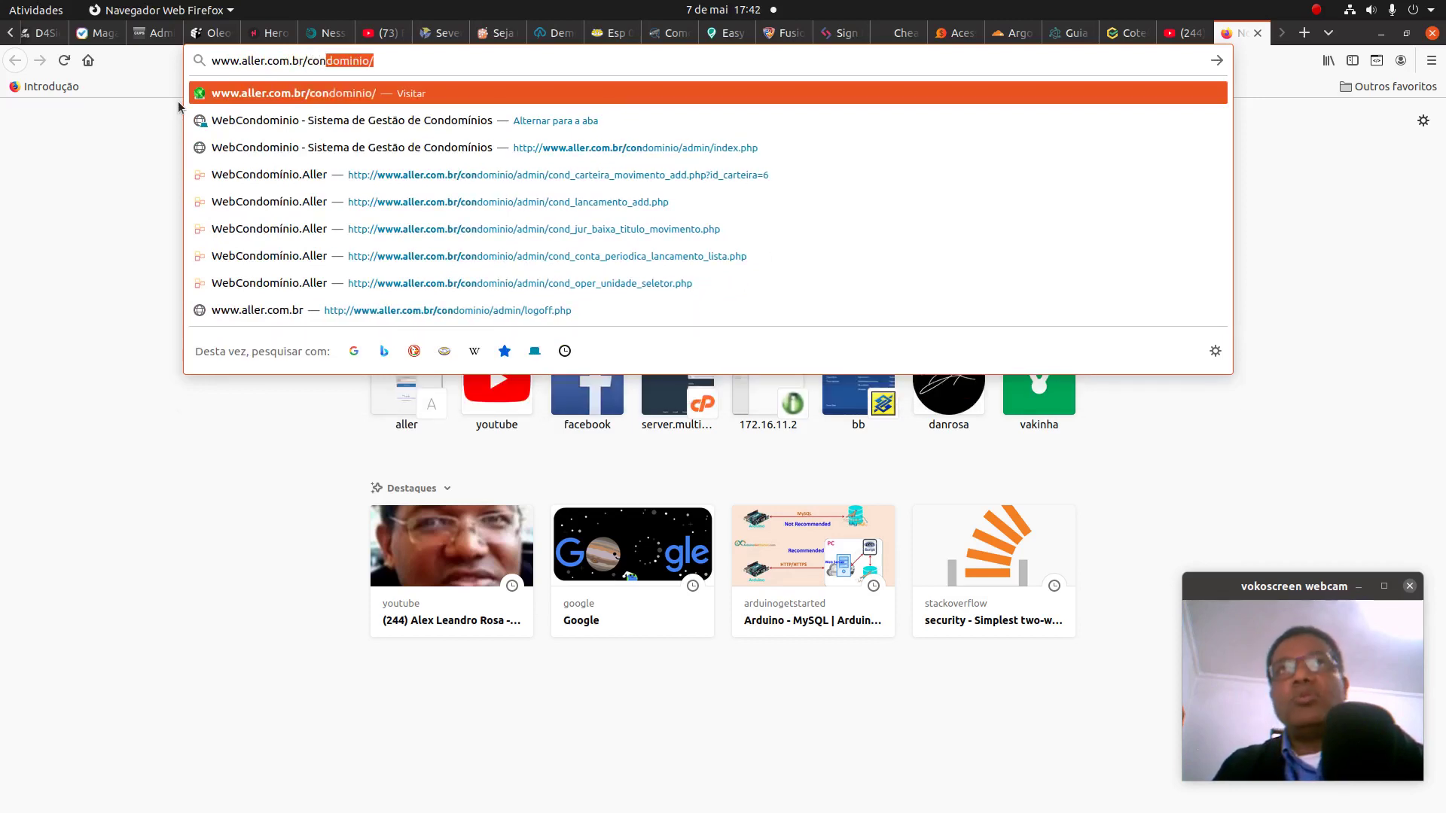
{"action": "key", "text": "Right"}
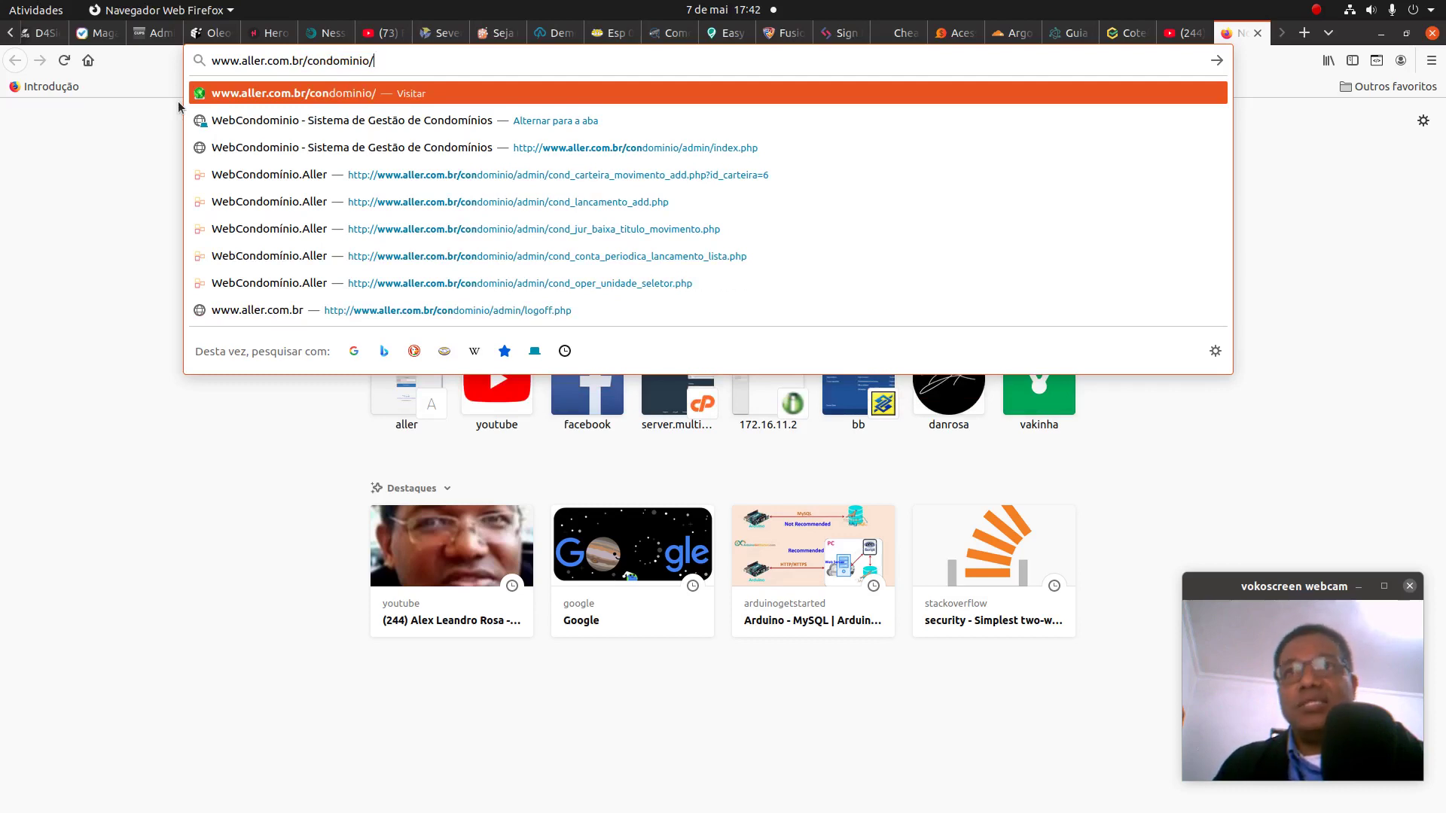
{"action": "key", "text": "Return"}
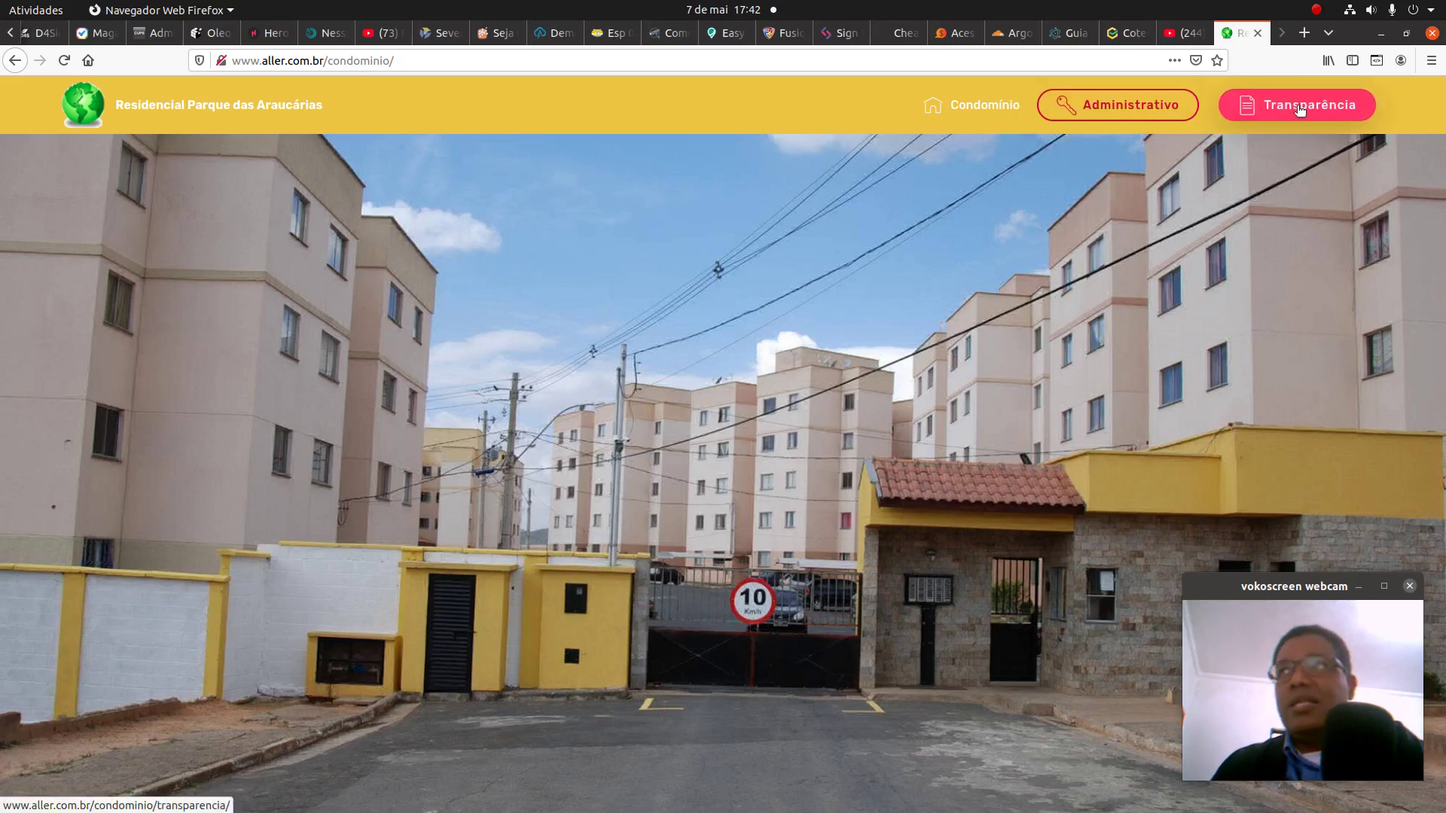
{"action": "left_click", "coordinate": [1300, 110]}
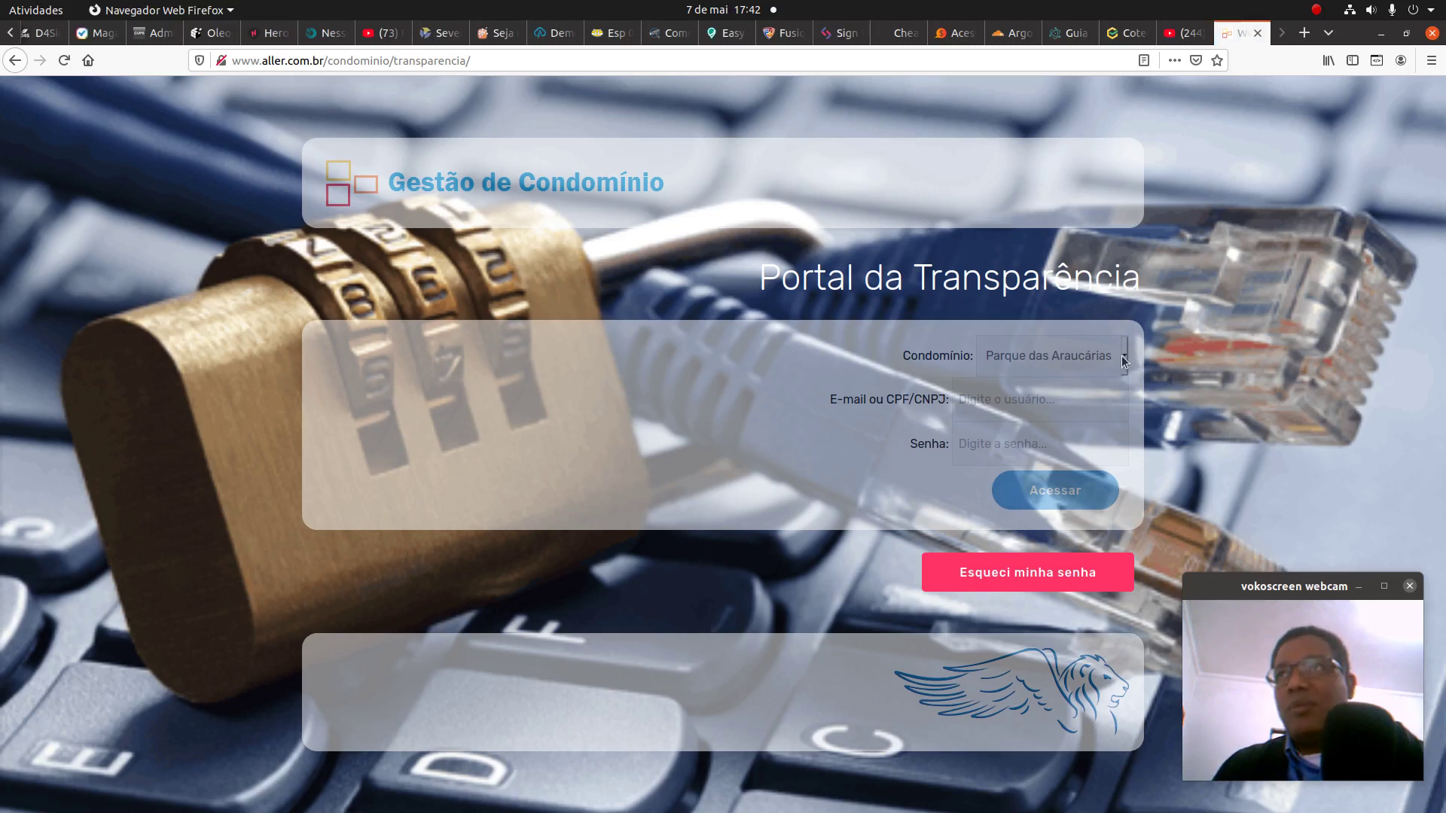
Sign in to the Portal da Transparência for Parque das Araucárias, filling the user and password fields from the saved resident account
{"action": "left_click", "coordinate": [1037, 398]}
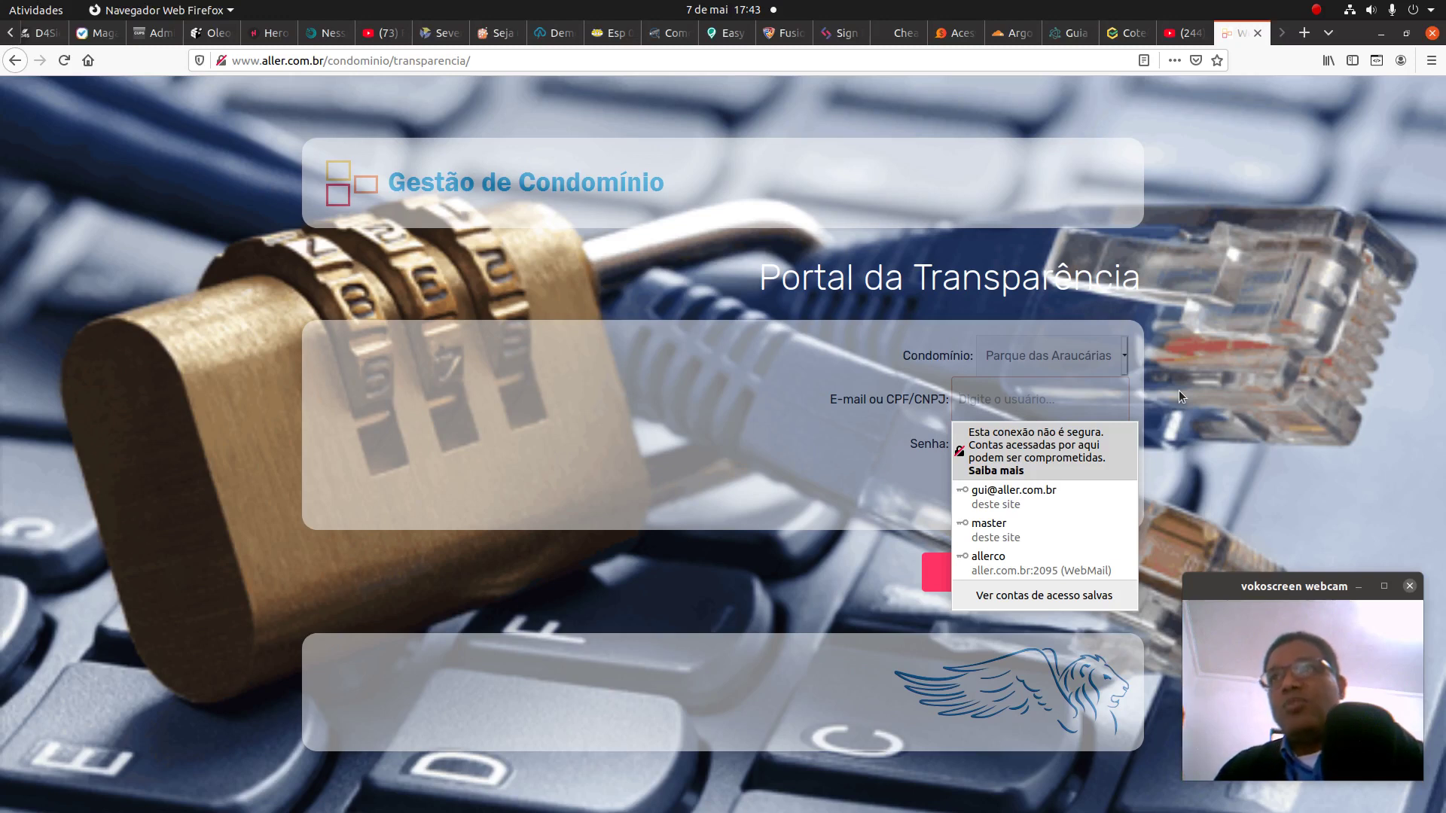
{"action": "left_click", "coordinate": [1351, 387]}
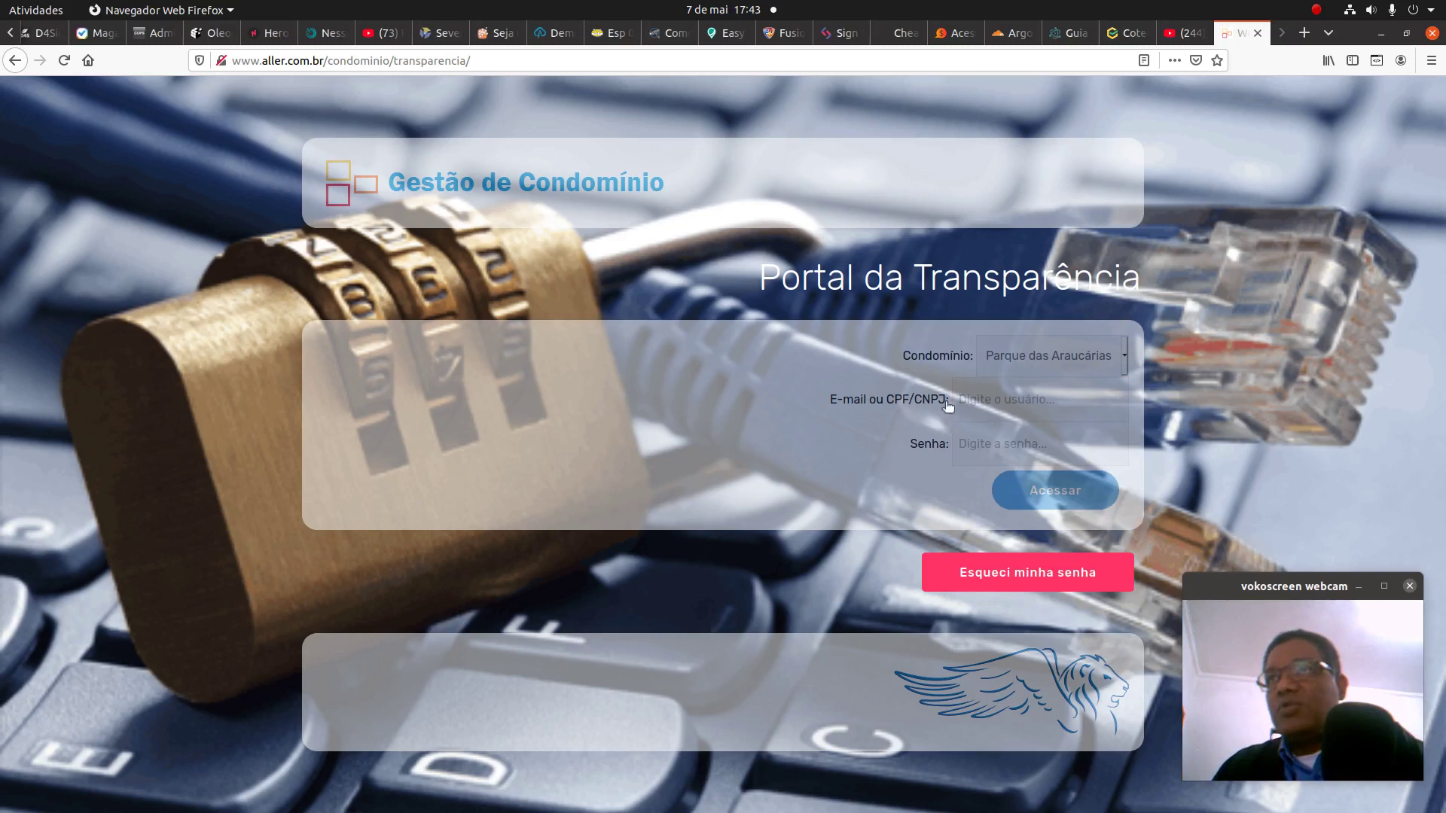
{"action": "left_click", "coordinate": [1062, 401]}
{"action": "left_click", "coordinate": [1047, 493]}
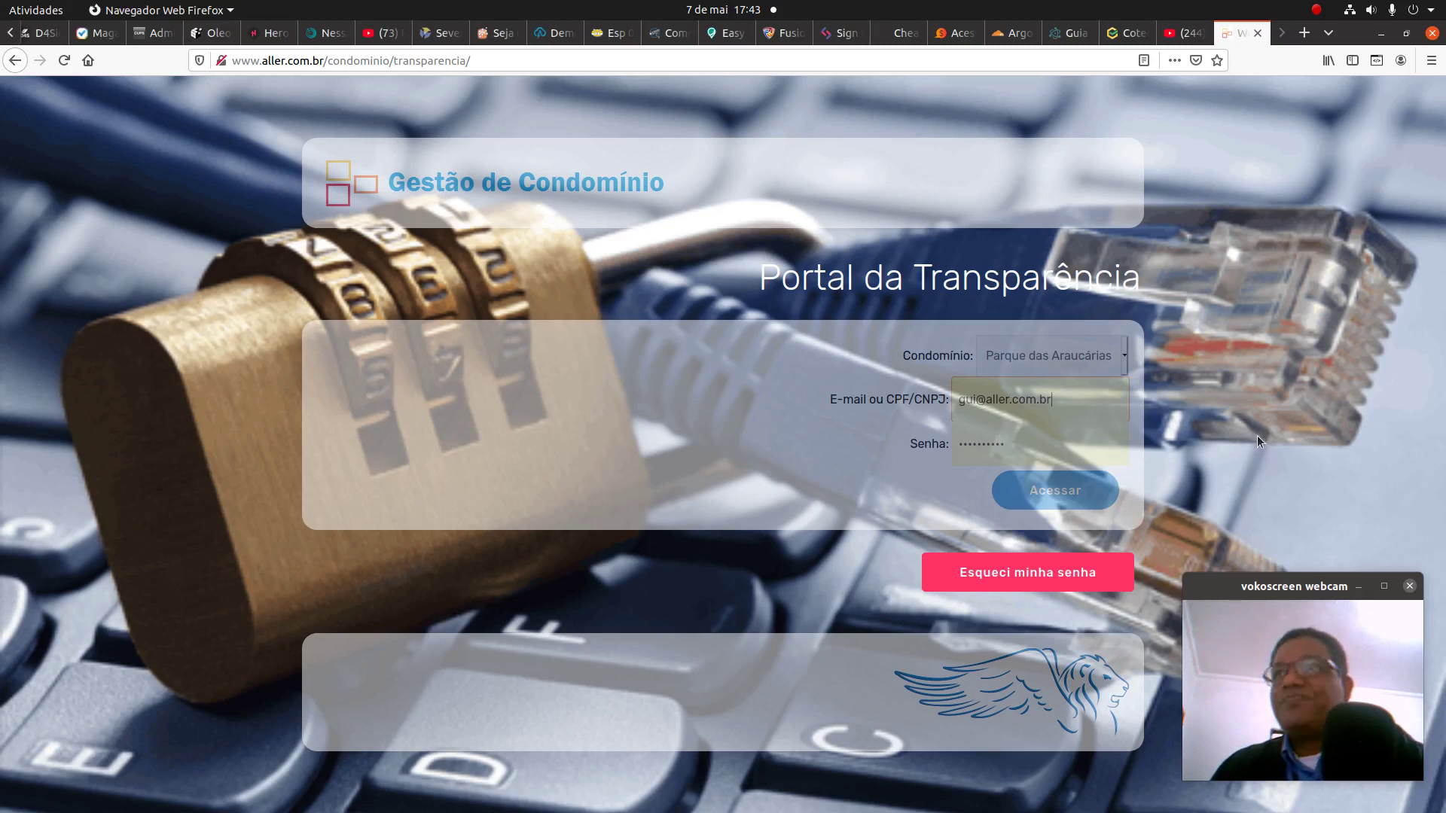
{"action": "left_click", "coordinate": [1079, 490]}
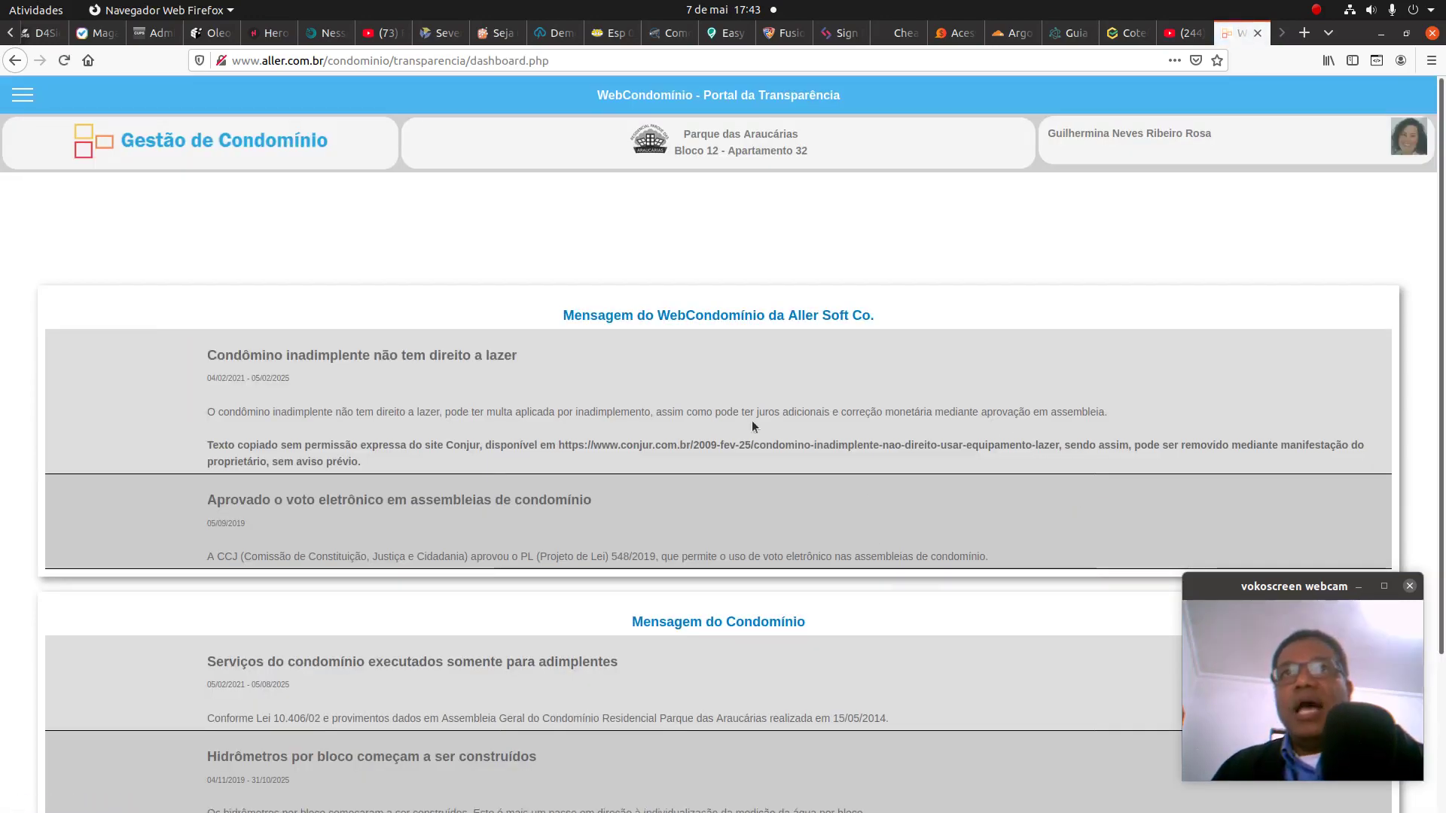
Review the WebCondomínio and condominium messages, enlarging and closing the photo of the DMAE negotiation meeting
{"action": "left_click_drag", "start_coordinate": [570, 311], "coordinate": [903, 314]}
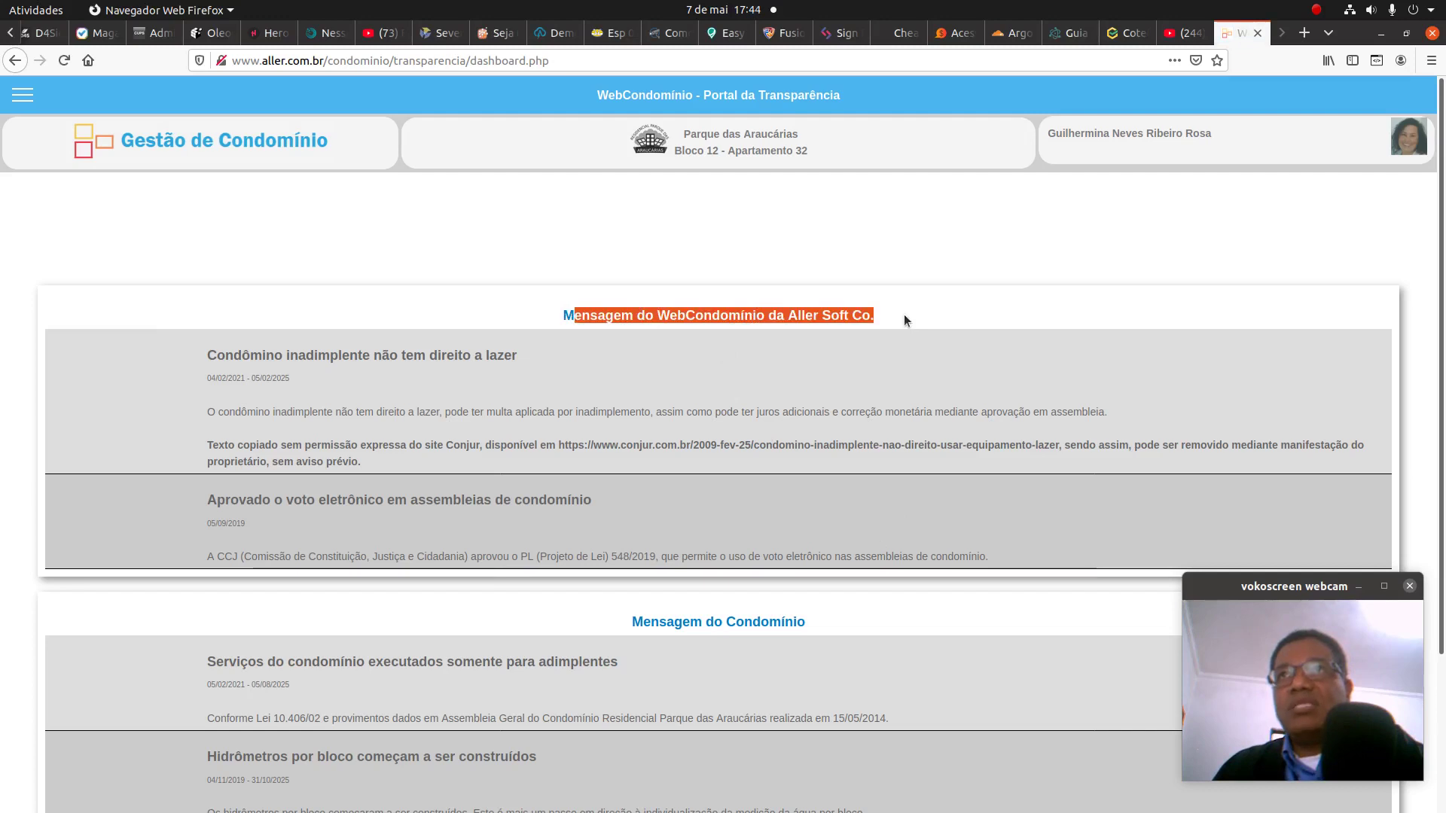
{"action": "left_click", "coordinate": [904, 314]}
{"action": "scroll", "coordinate": [853, 372], "scroll_direction": "down", "scroll_amount": 1}
{"action": "scroll", "coordinate": [852, 372], "scroll_direction": "down", "scroll_amount": 3}
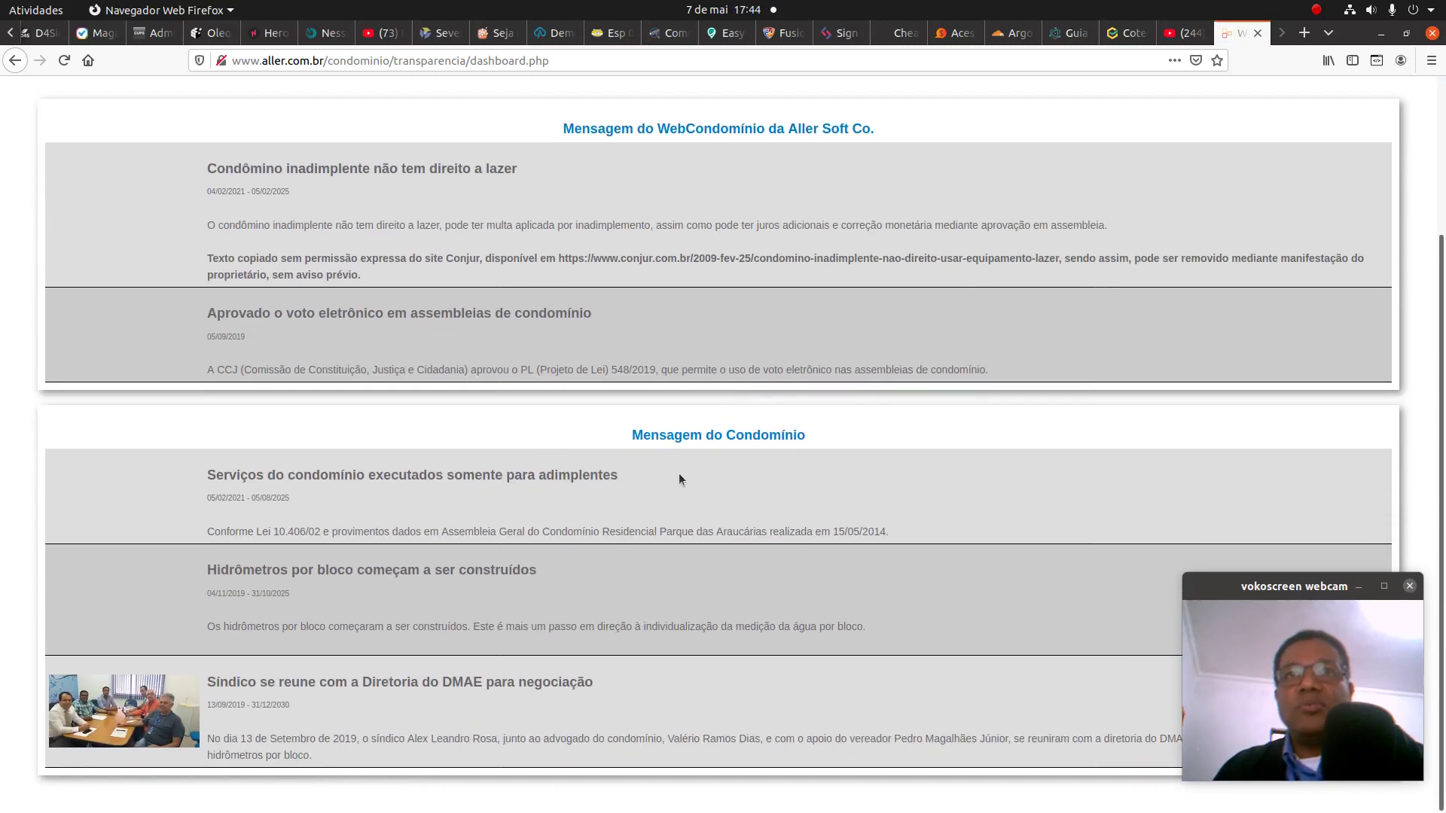
{"action": "left_click", "coordinate": [119, 707]}
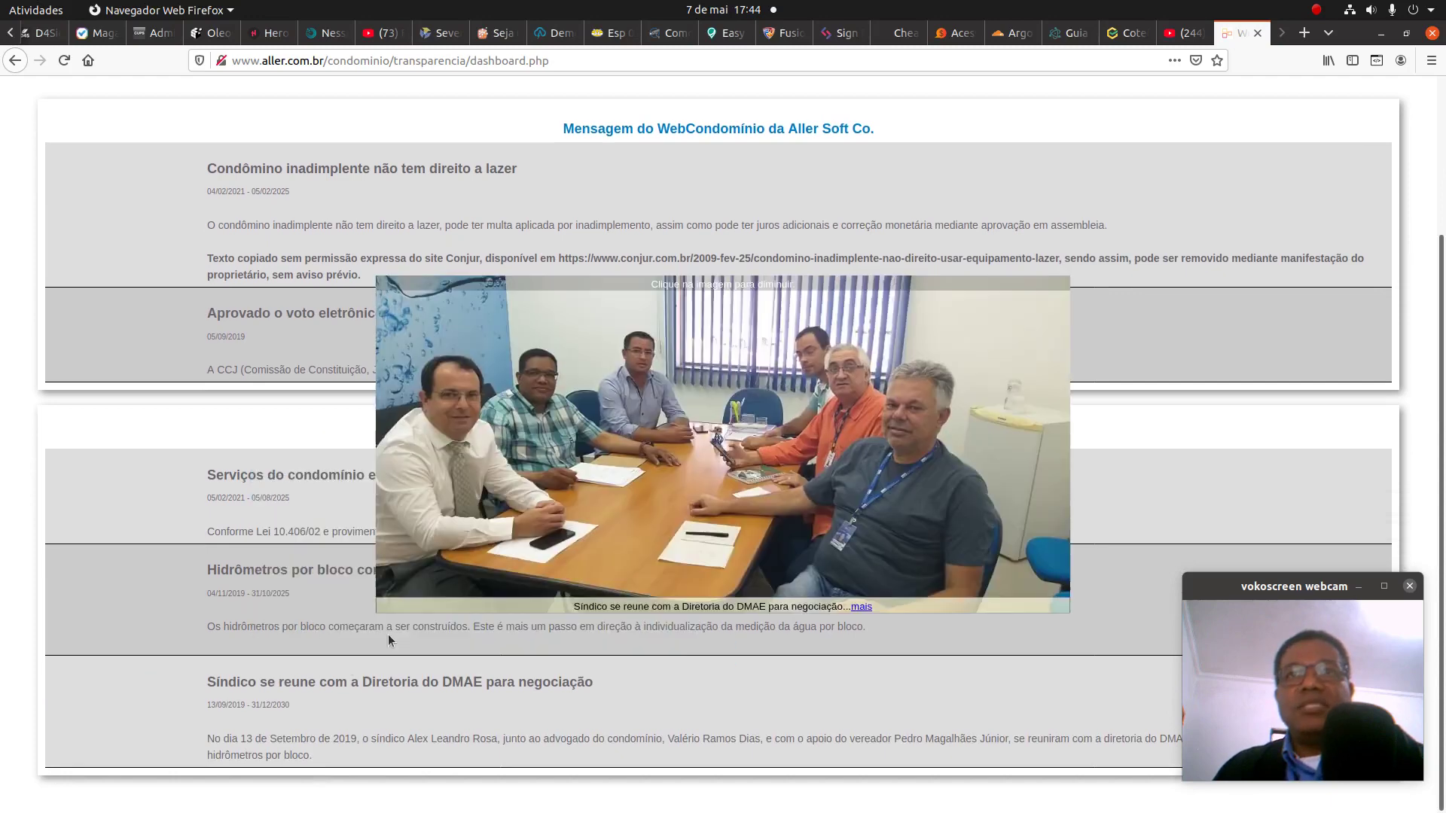
{"action": "left_click", "coordinate": [738, 450]}
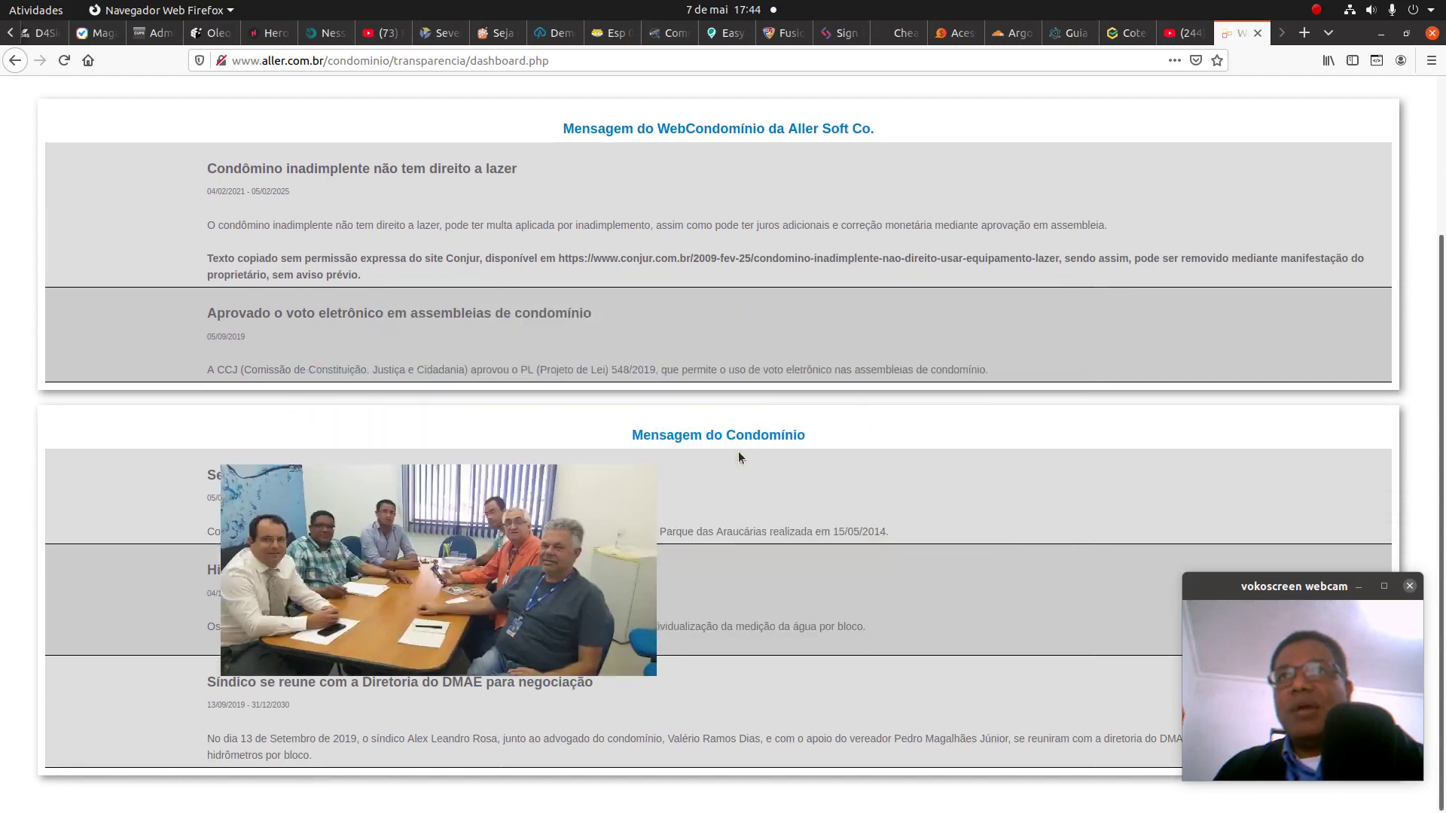
{"action": "scroll", "coordinate": [337, 579], "scroll_direction": "up", "scroll_amount": 3}
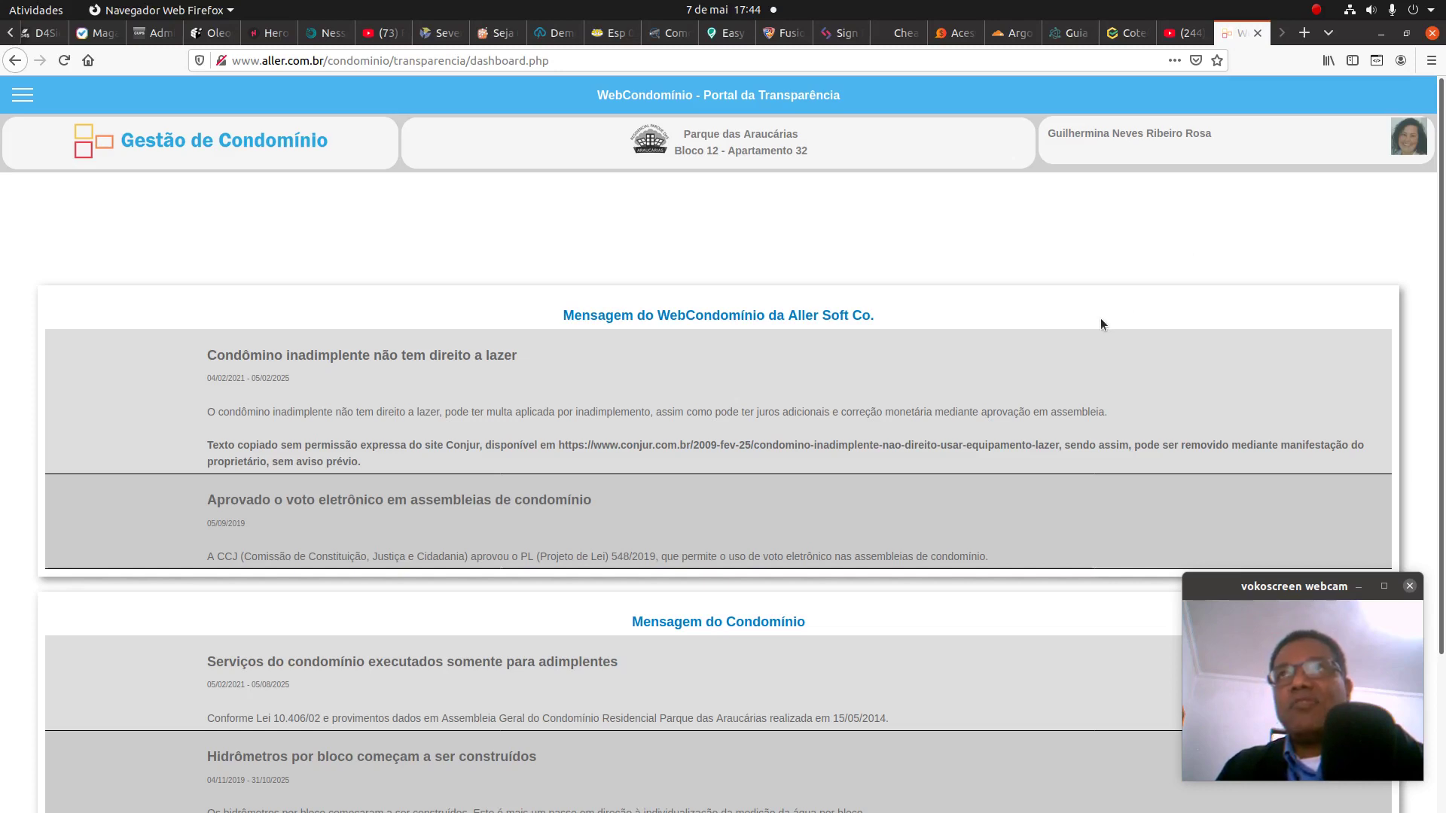
Show the portal dashboard in full screen
{"action": "key", "text": "F11"}
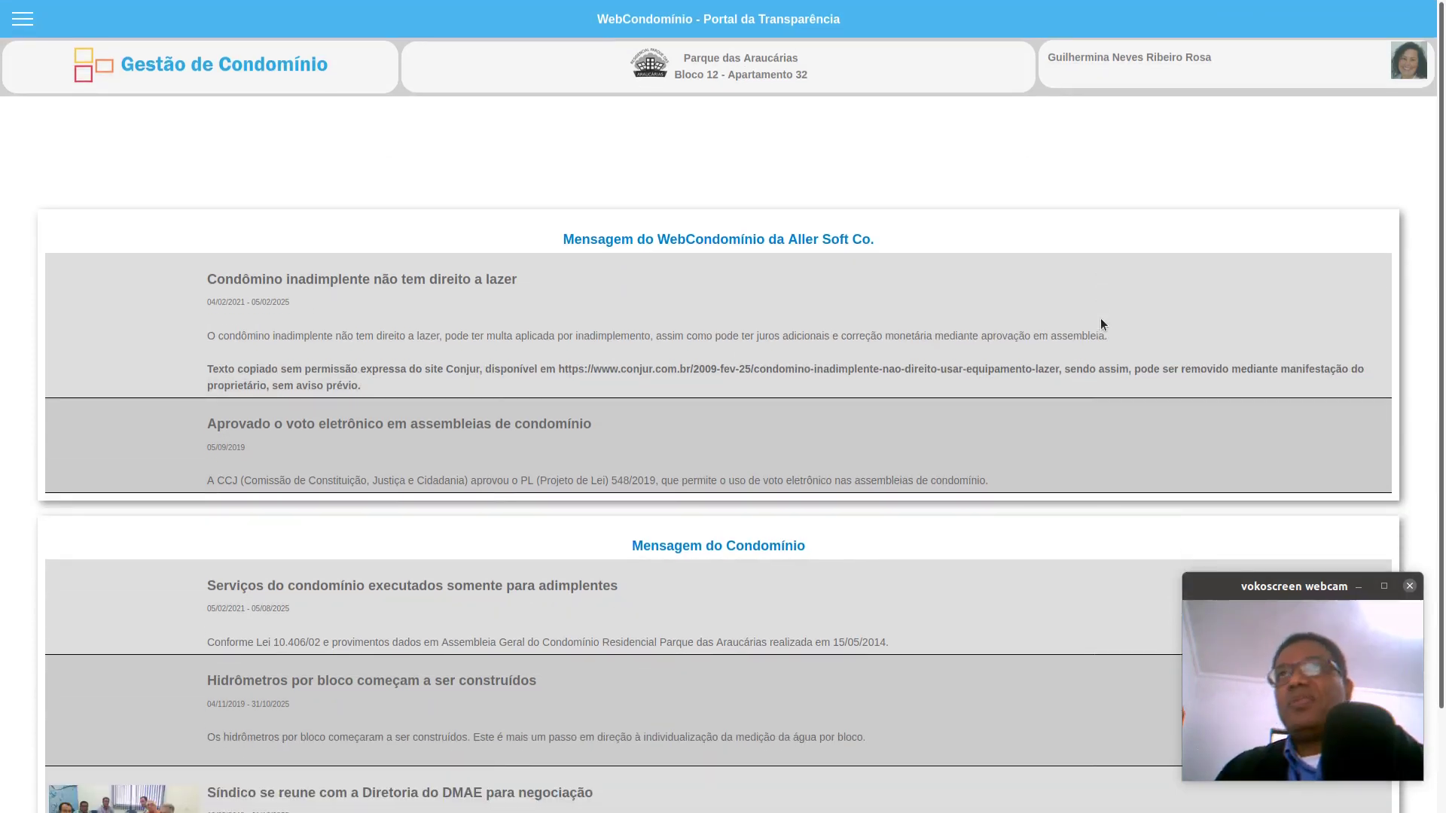
{"action": "left_click", "coordinate": [1406, 72]}
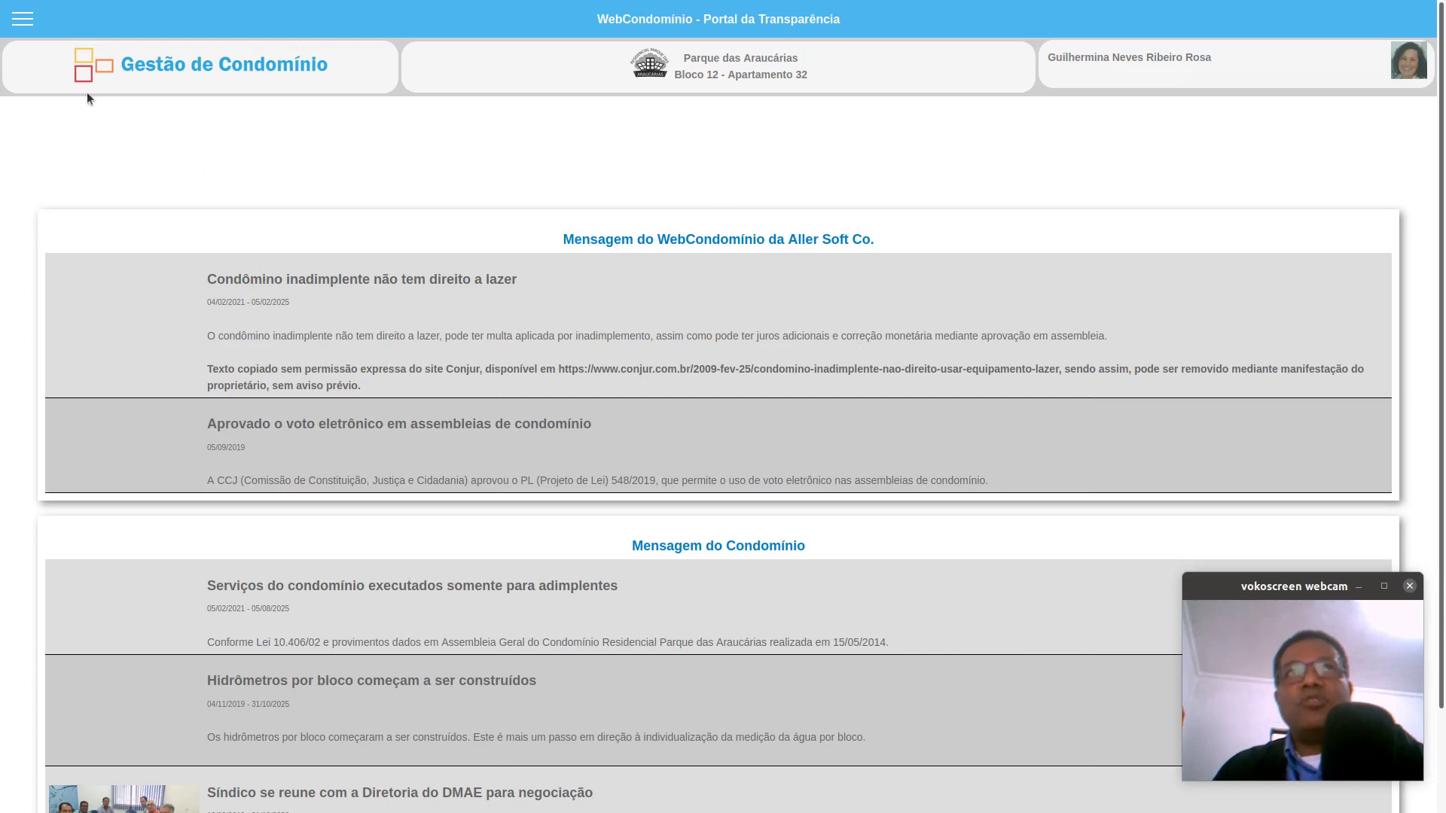
{"action": "left_click", "coordinate": [24, 21]}
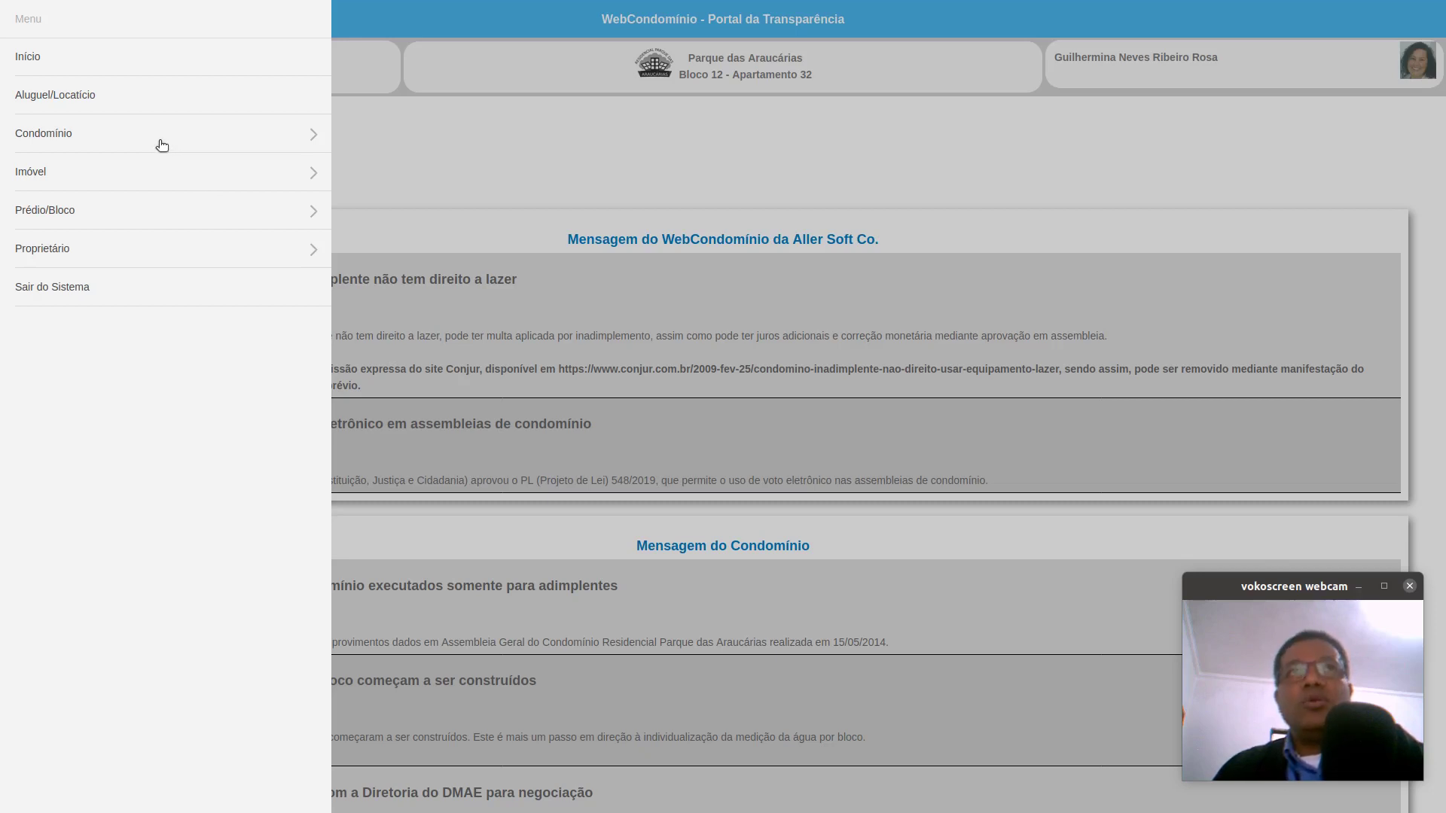
{"action": "left_click", "coordinate": [449, 162]}
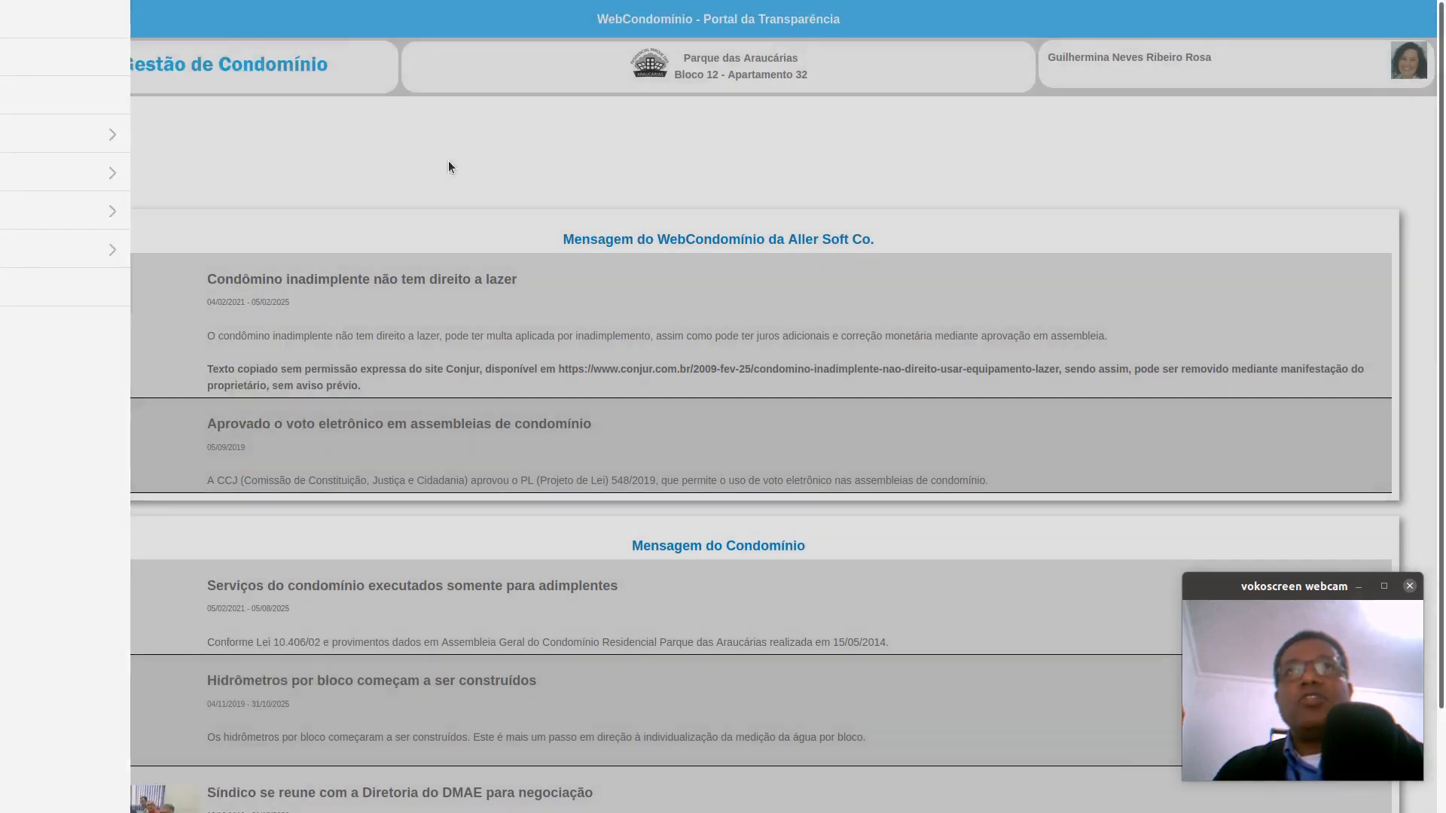
{"action": "left_click", "coordinate": [24, 20]}
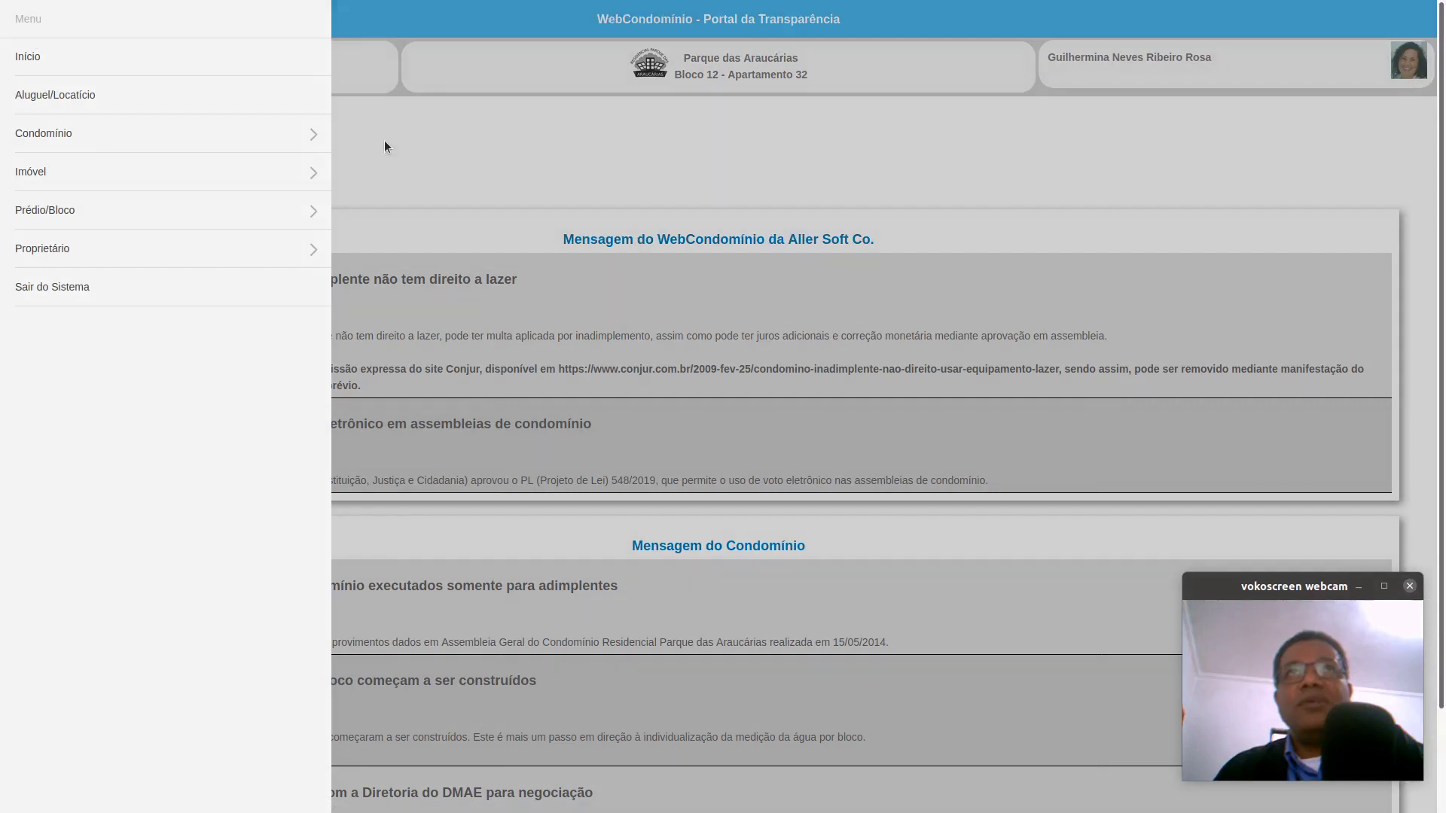
{"action": "left_click", "coordinate": [384, 141]}
Open the condominium's Documentos list
{"action": "left_click", "coordinate": [21, 20]}
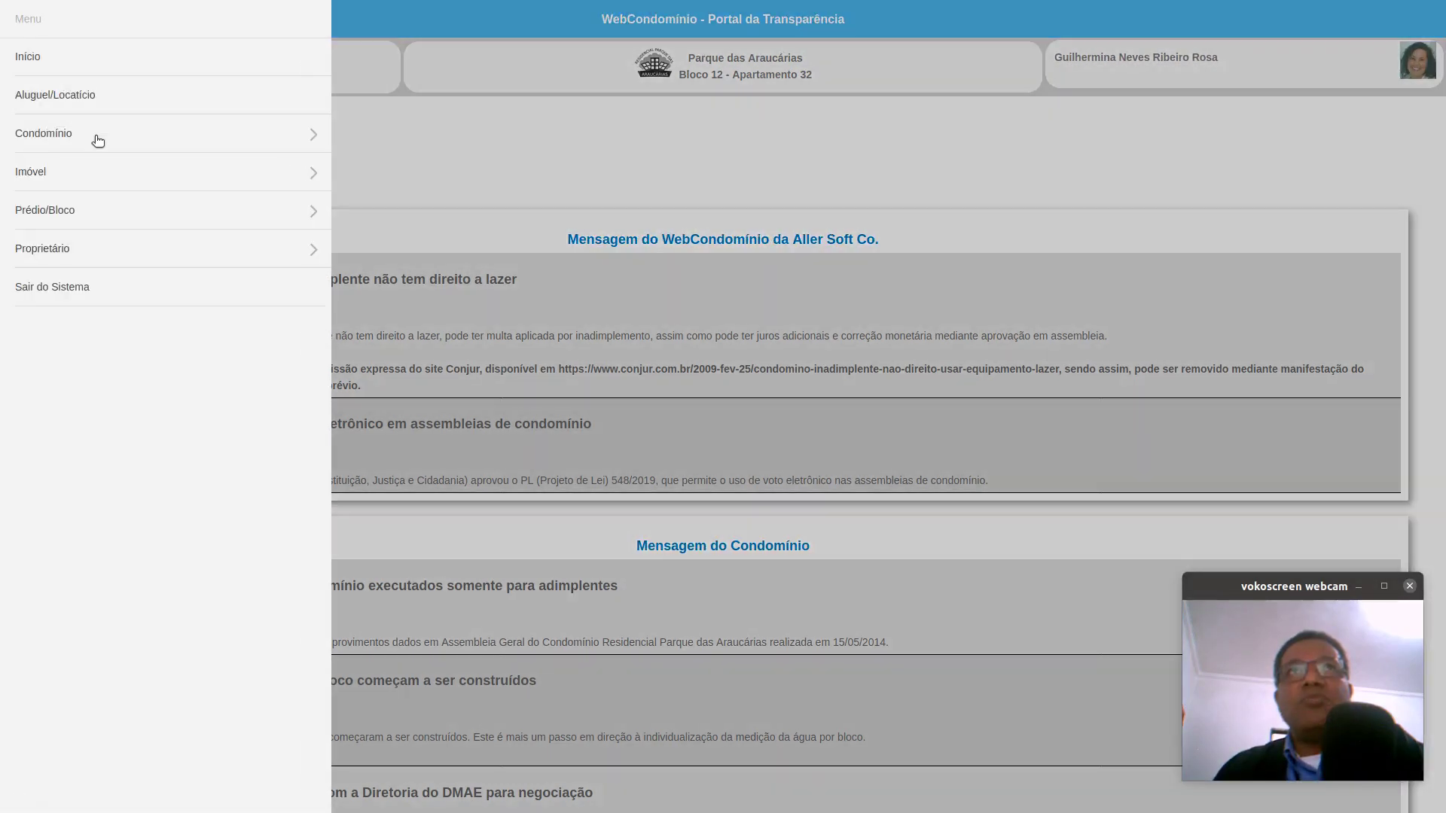
{"action": "left_click", "coordinate": [97, 136]}
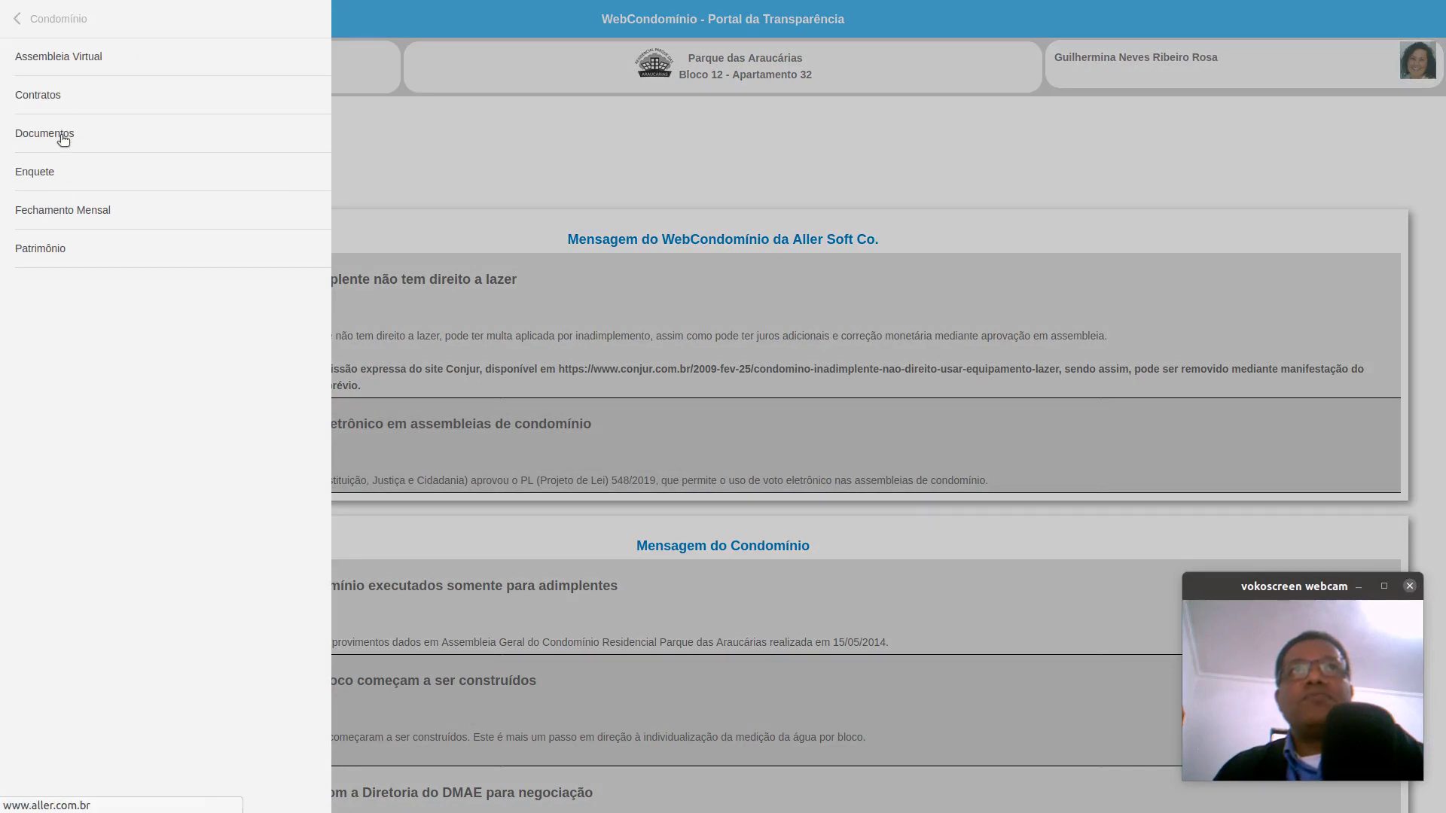
{"action": "left_click", "coordinate": [60, 135]}
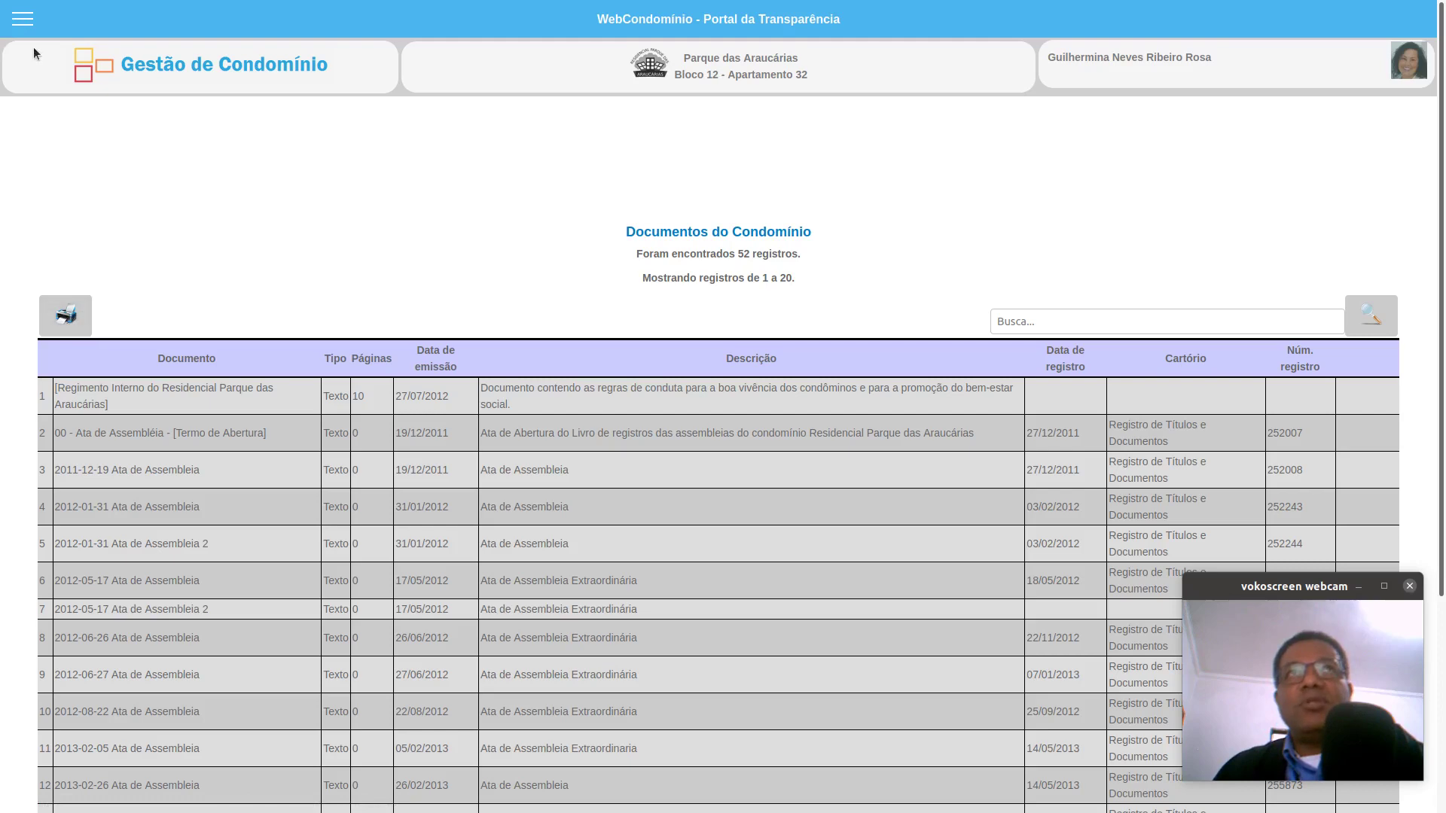
Open the condominium's Fechamento Mensal form and set the reference month and year to 03/2019
{"action": "left_click", "coordinate": [22, 19]}
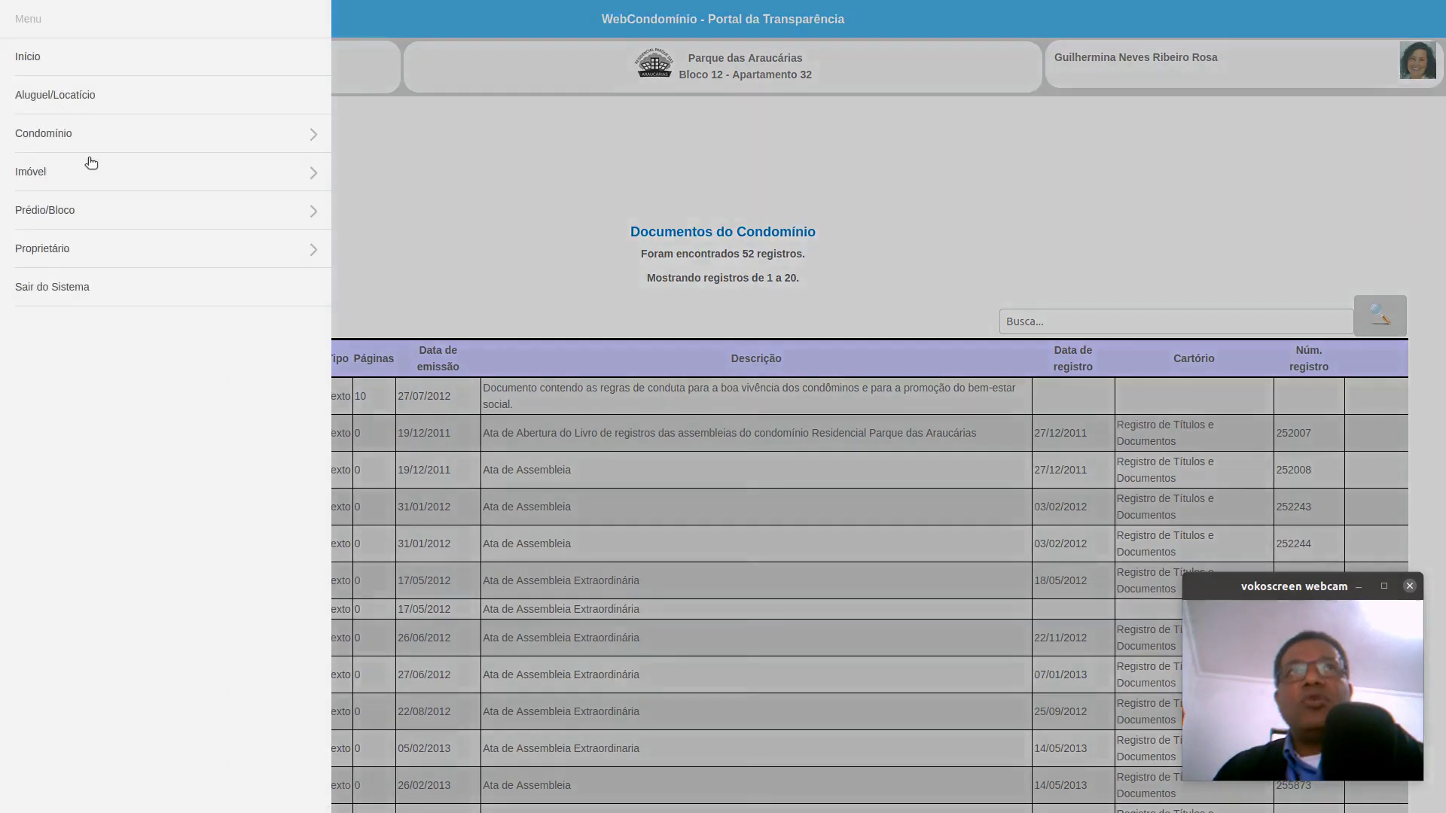
{"action": "left_click", "coordinate": [91, 135]}
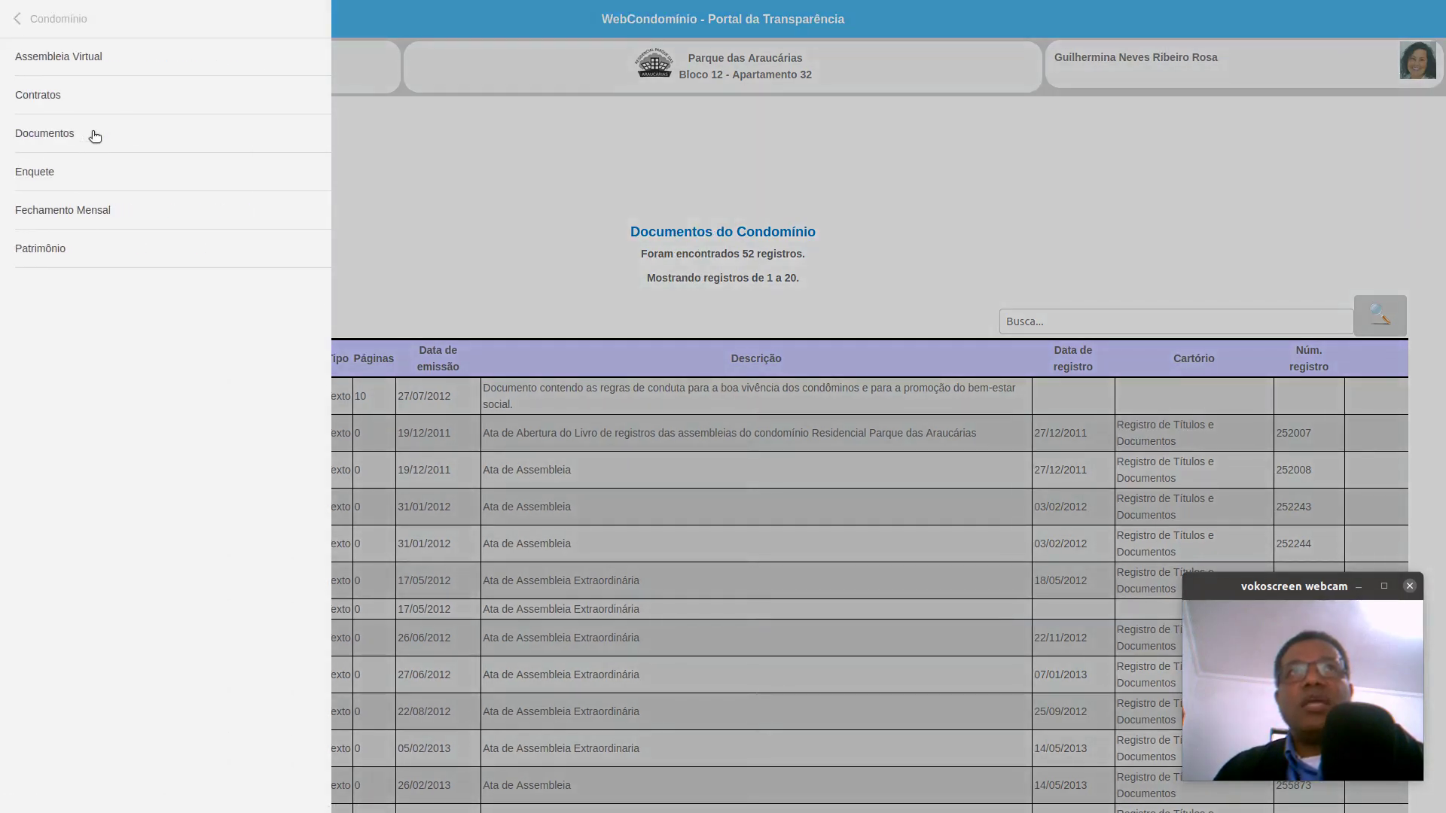
{"action": "left_click", "coordinate": [102, 214]}
{"action": "left_click", "coordinate": [722, 265]}
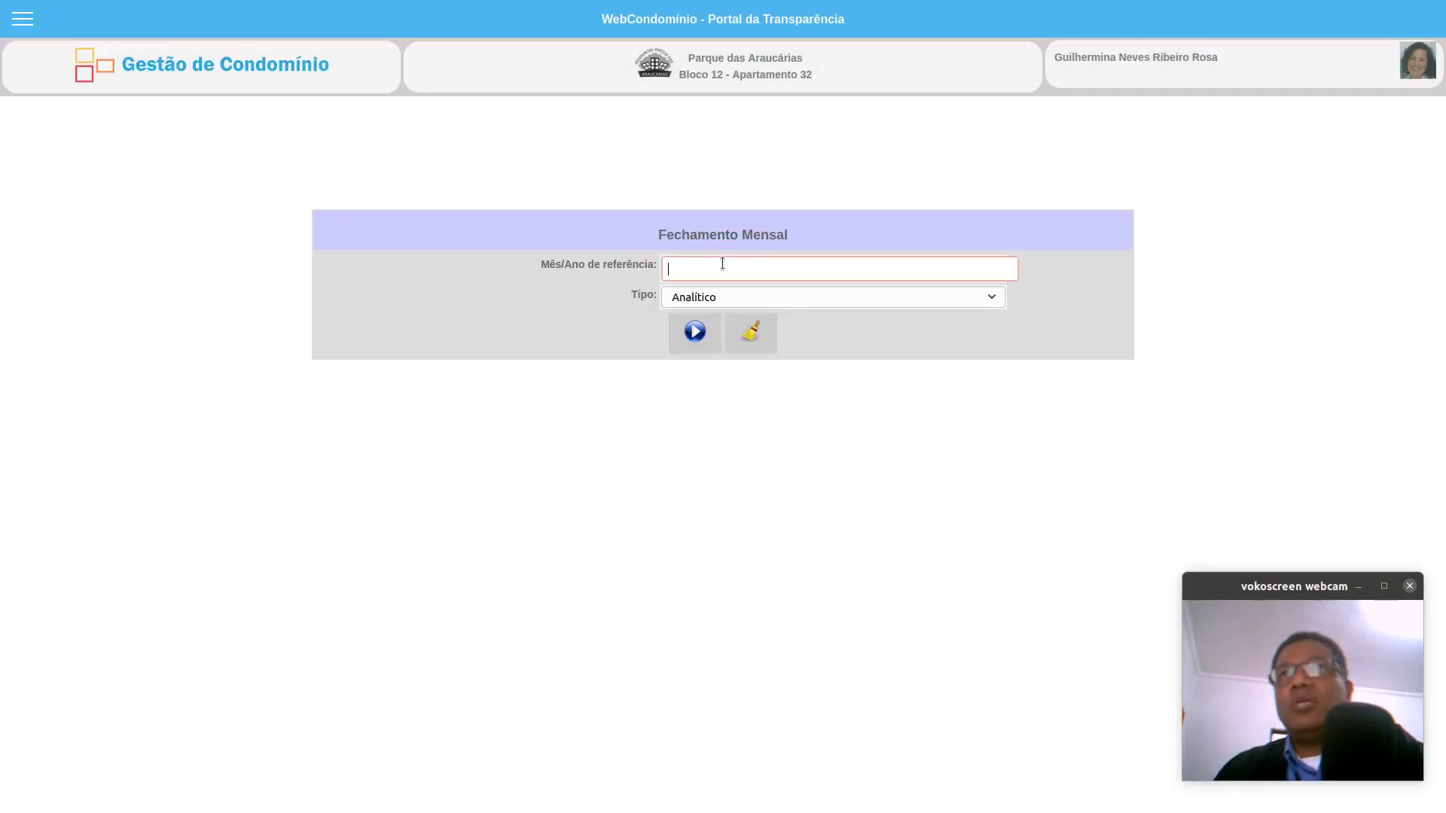
{"action": "type", "text": "03"}
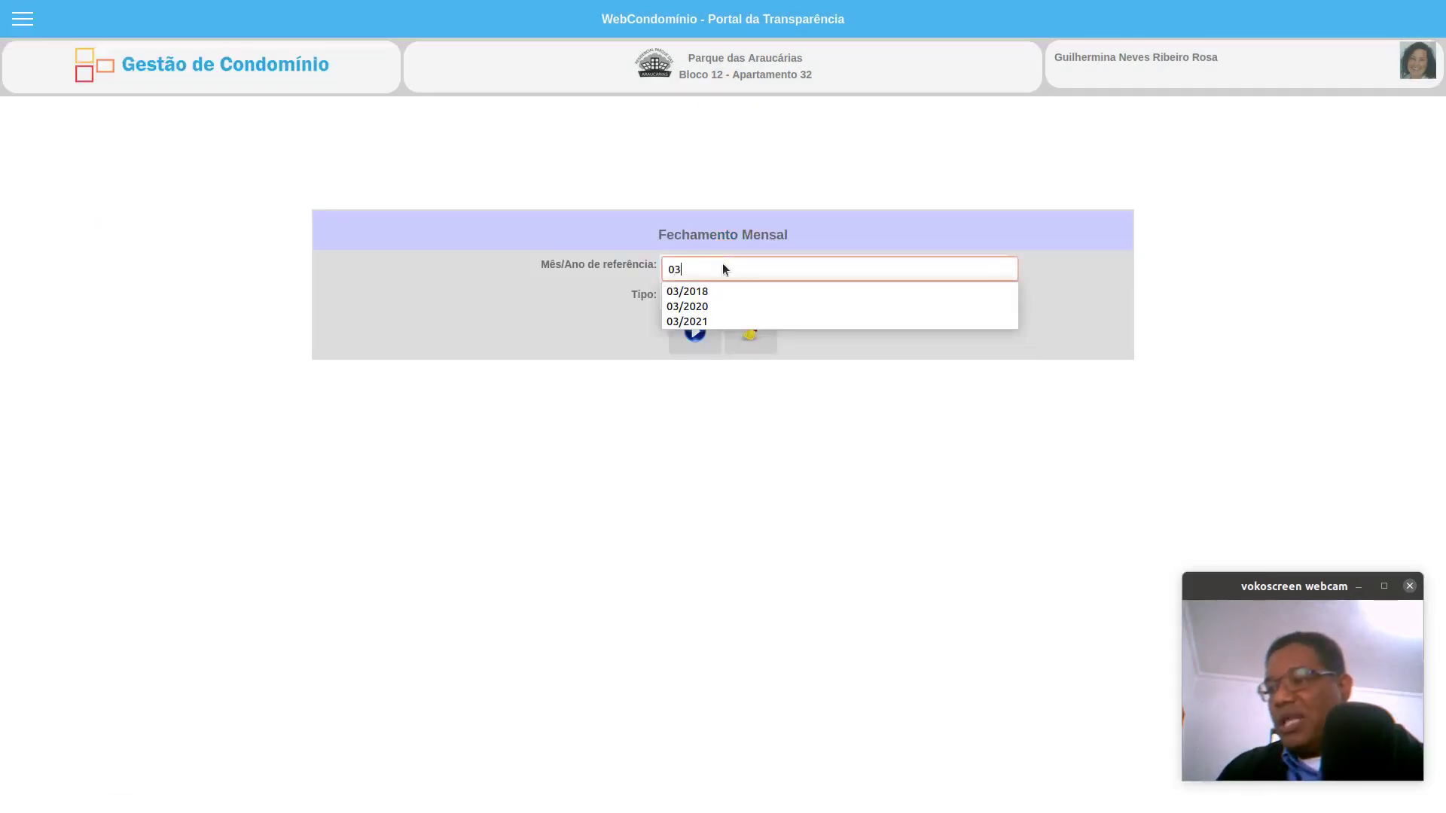
{"action": "type", "text": "/2019"}
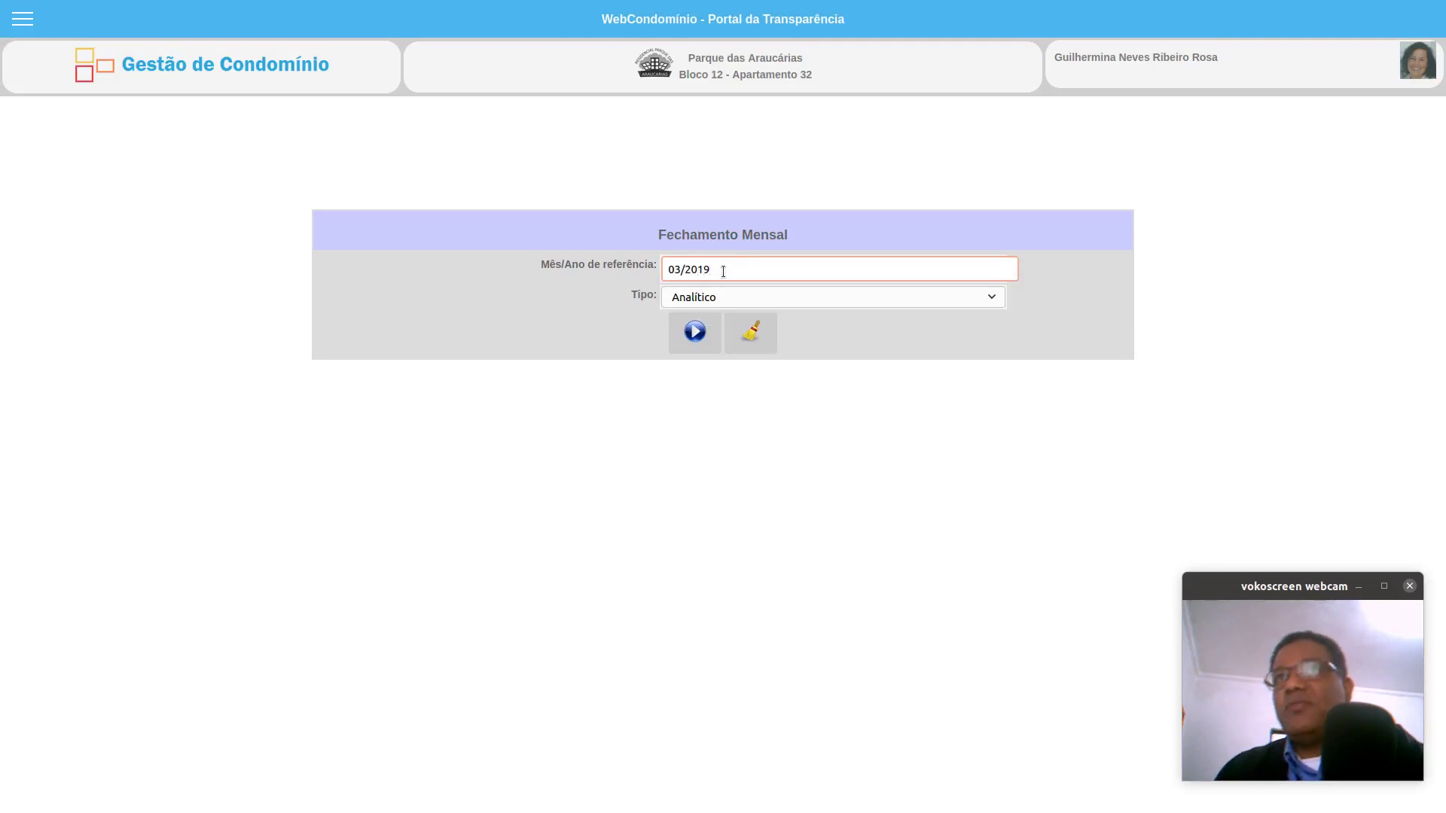
Generate the monthly closing report with the Analítico type and confirm the submission
{"action": "left_click", "coordinate": [707, 301]}
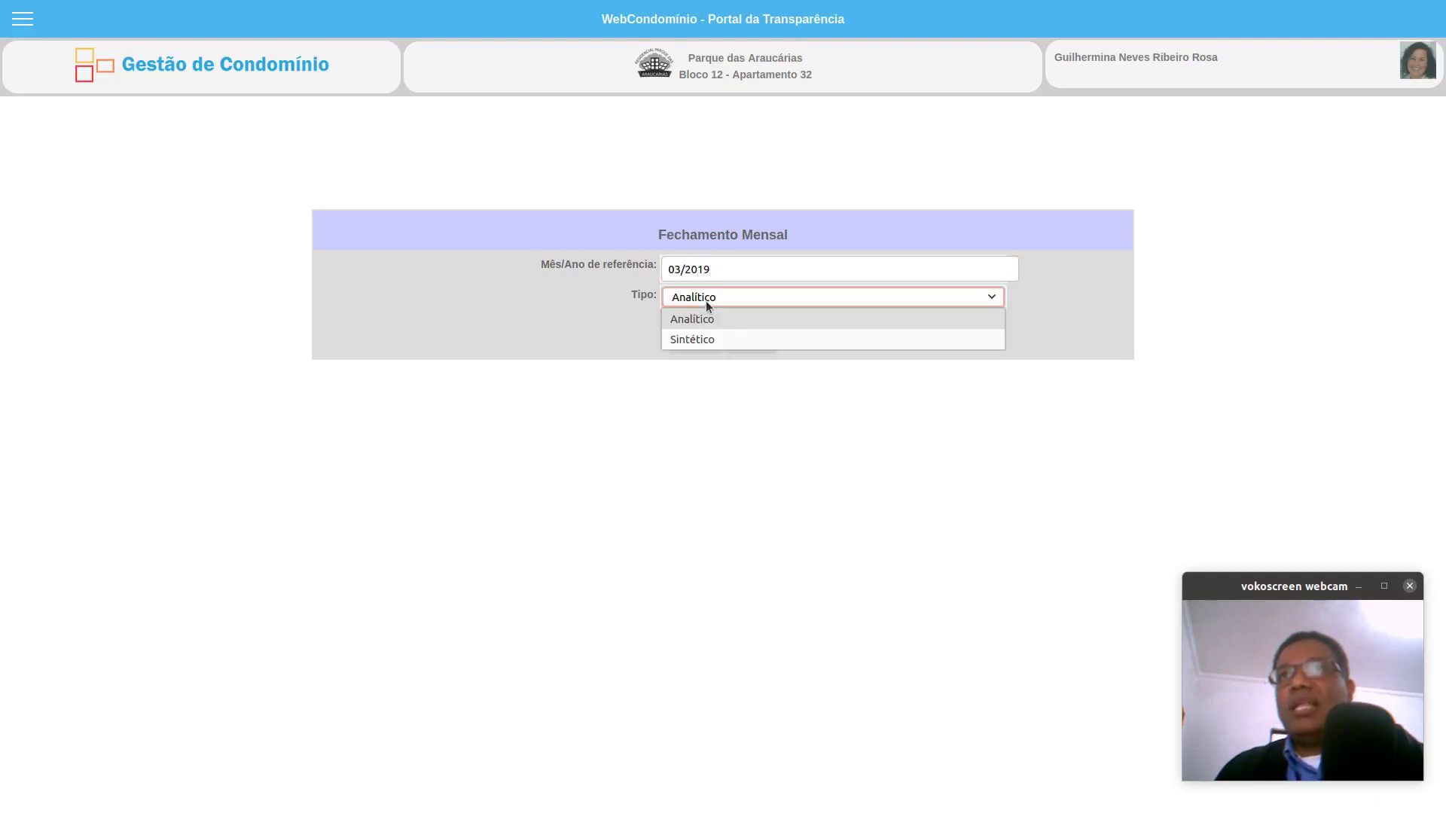
{"action": "left_click", "coordinate": [706, 301]}
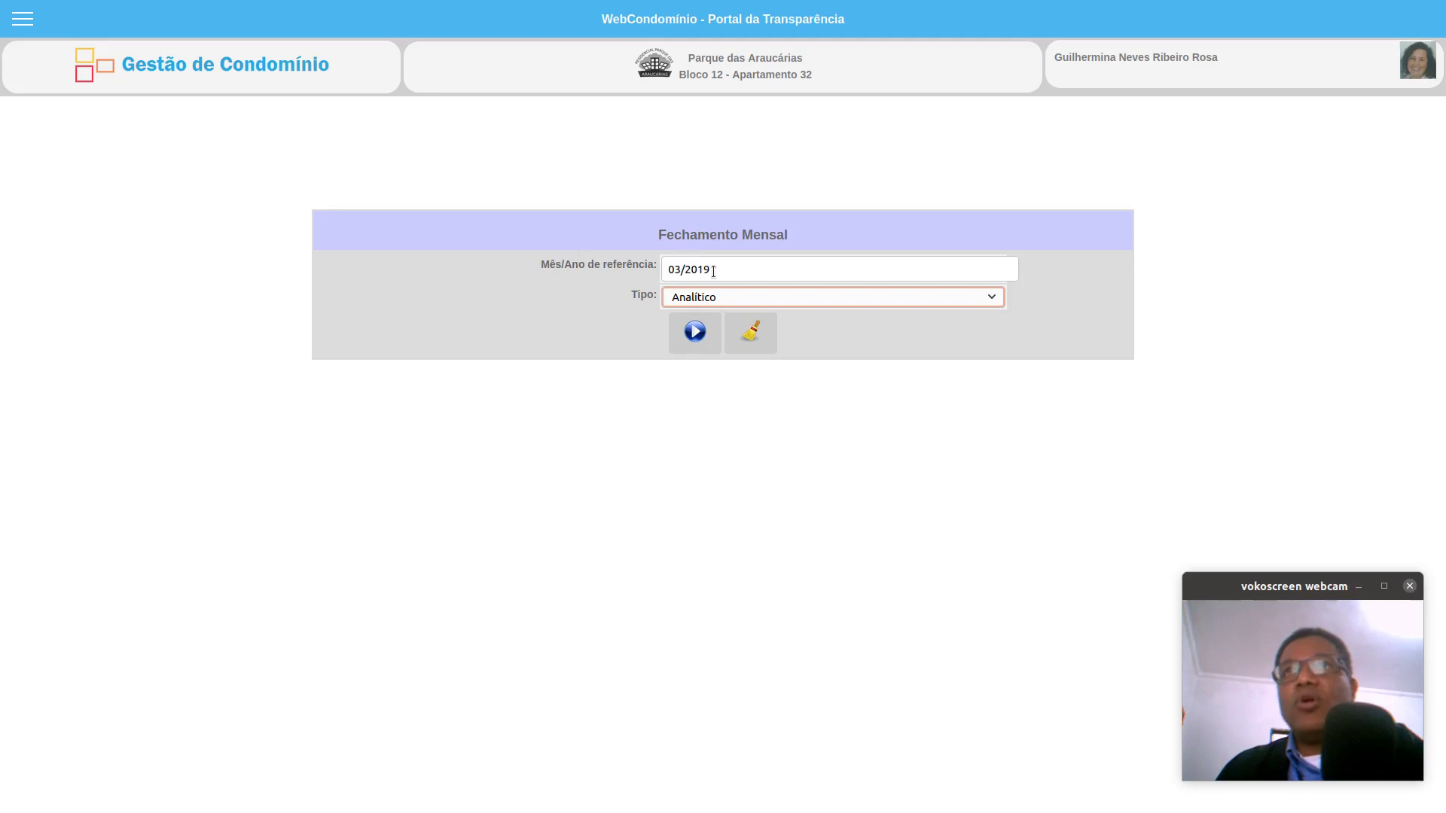
{"action": "left_click", "coordinate": [693, 336]}
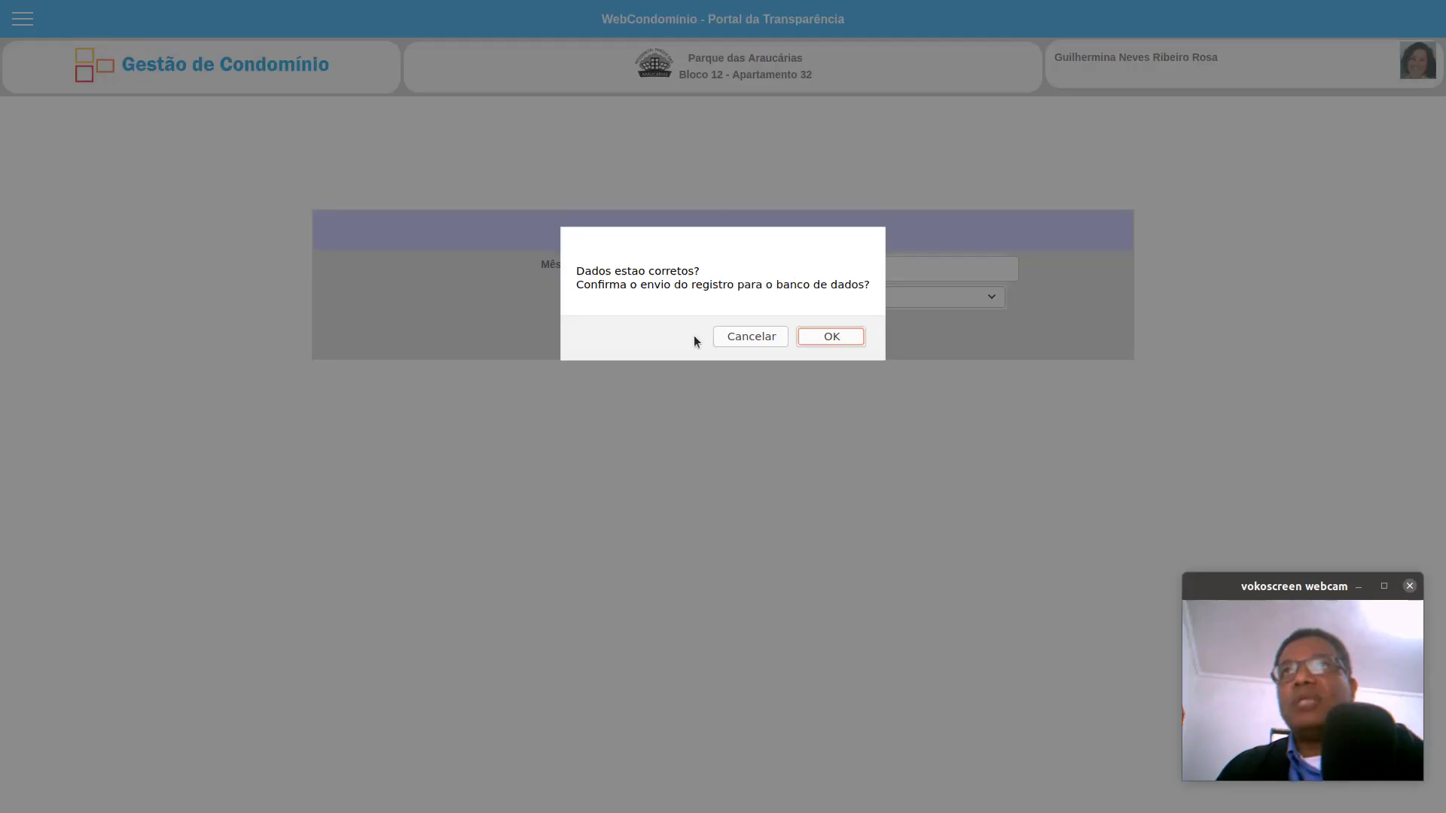
{"action": "left_click", "coordinate": [831, 337]}
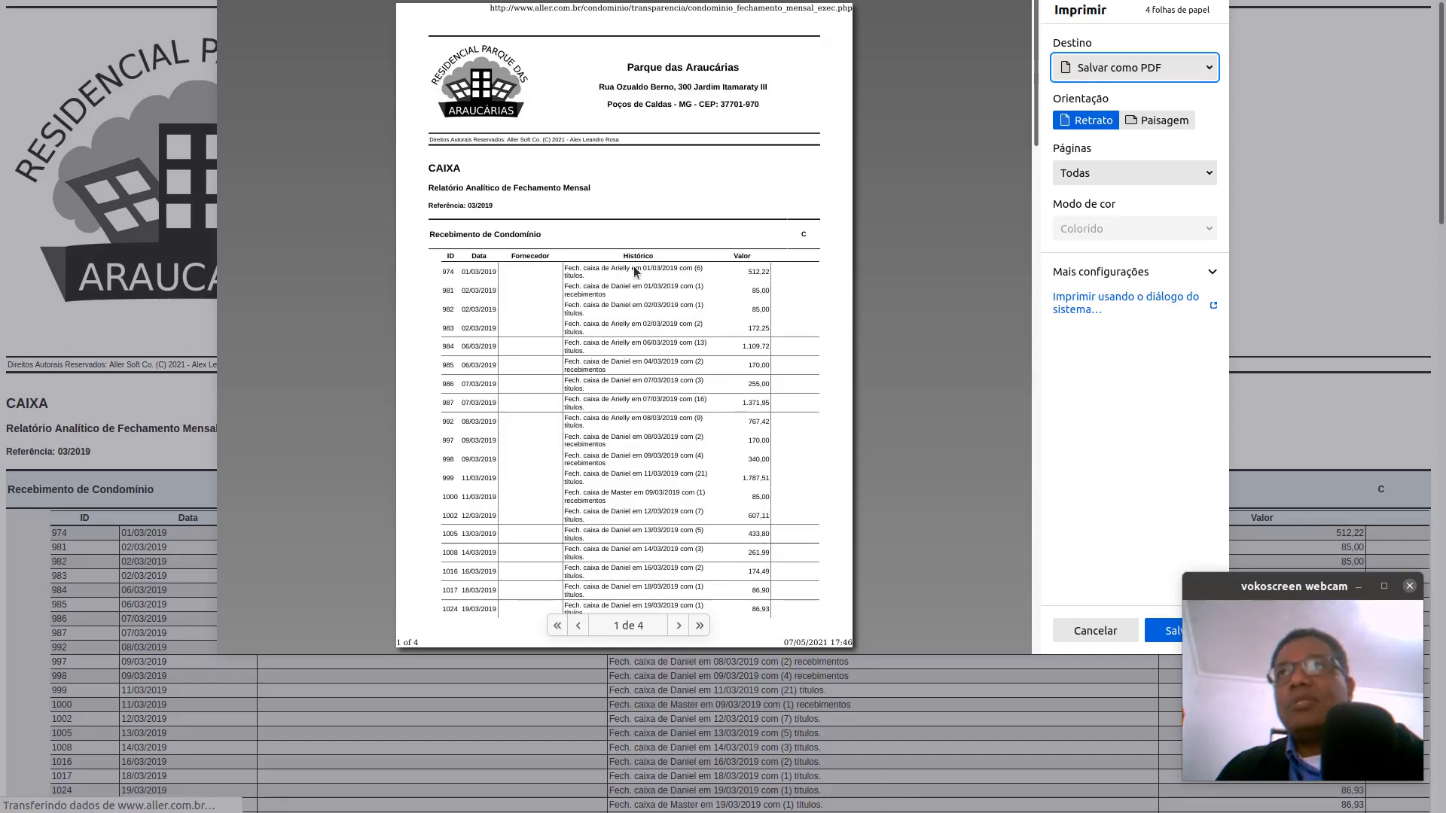
Look over the report's print preview and set the print destination to the HP-Color-LaserJet printer
{"action": "scroll", "coordinate": [866, 452], "scroll_direction": "down", "scroll_amount": 1}
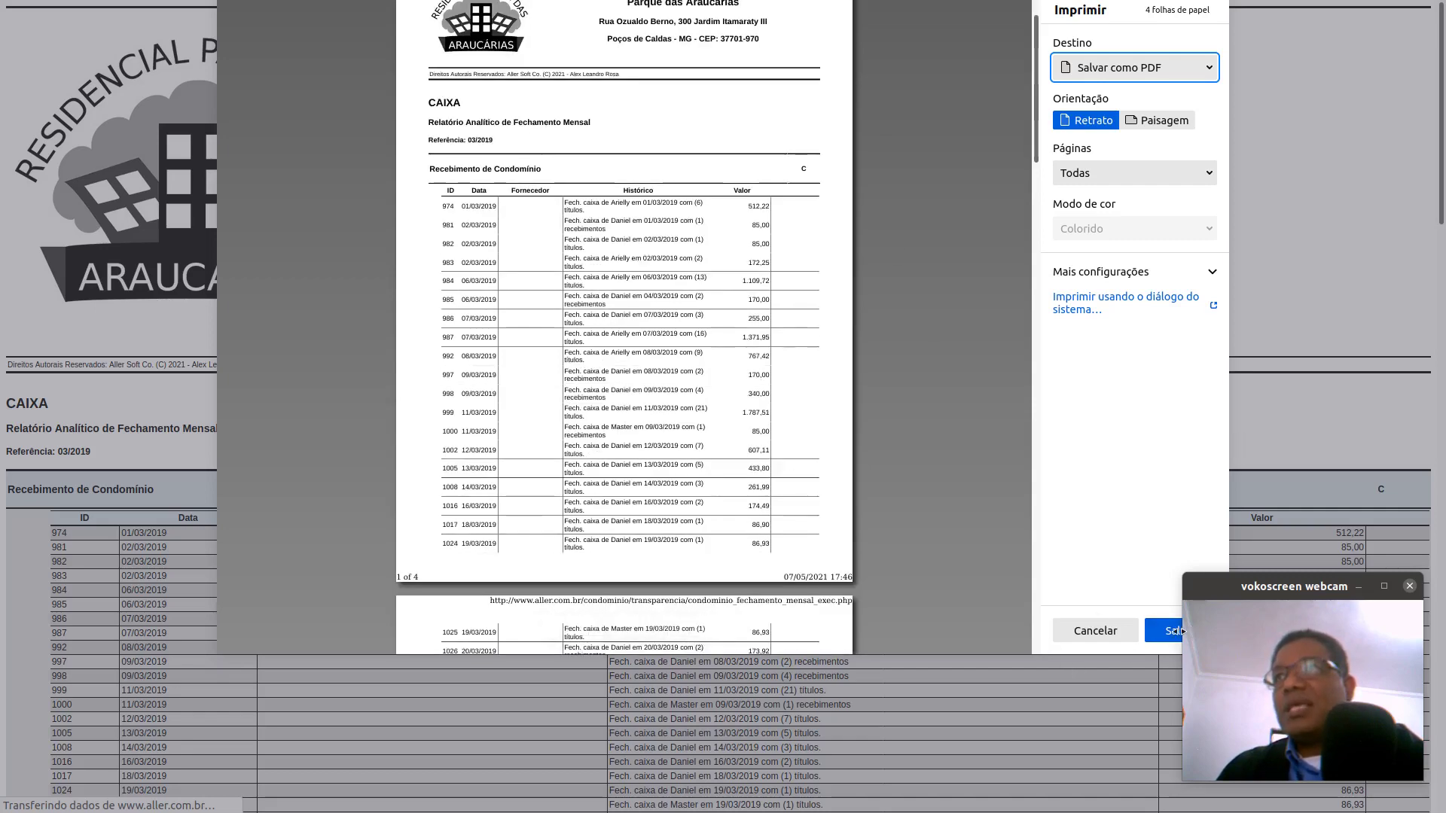
{"action": "left_click", "coordinate": [1172, 68]}
{"action": "left_click", "coordinate": [1165, 105]}
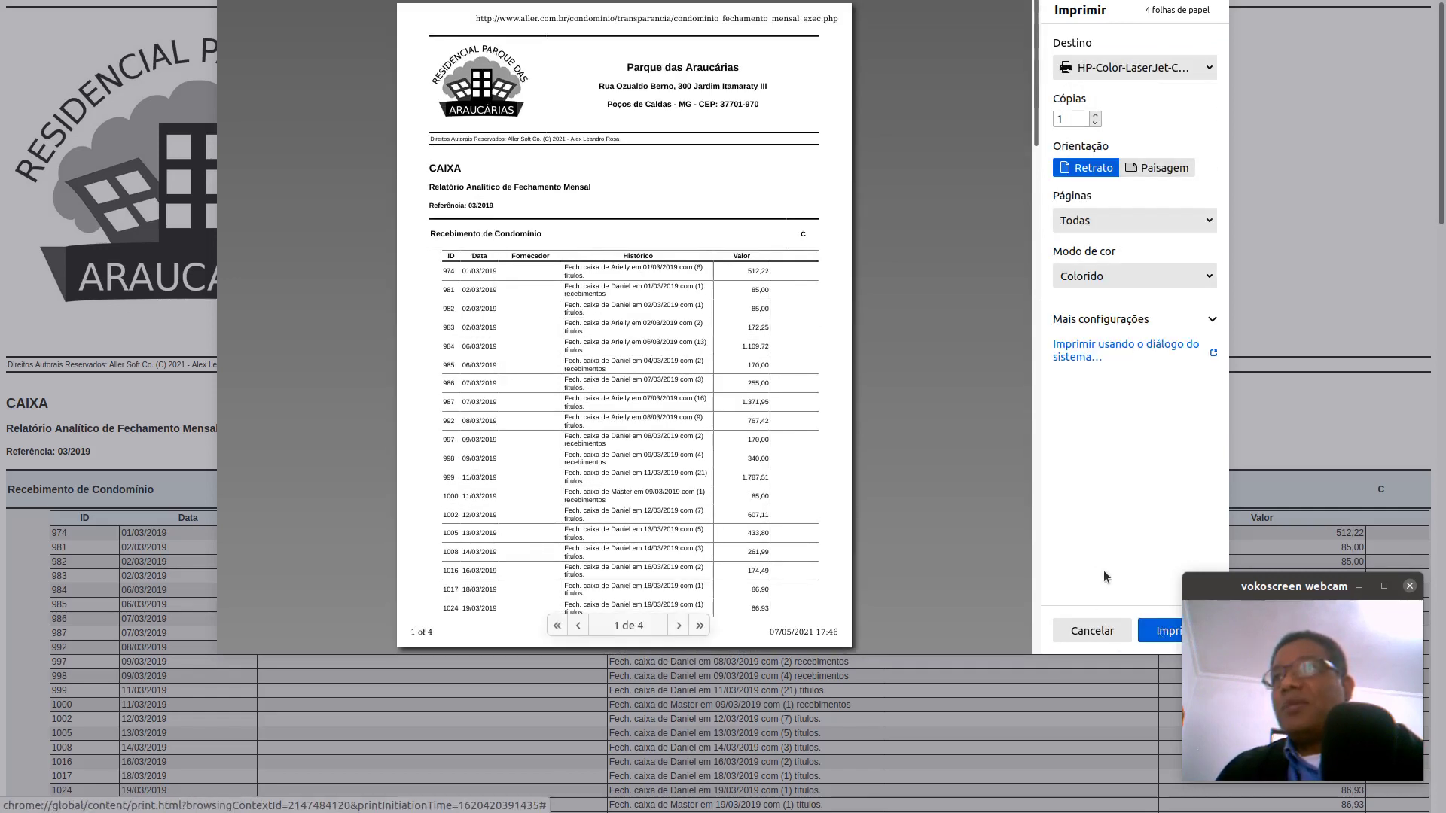
Close the analytical report without printing and generate the 03/2019 monthly closing report with the Sintético type, confirming the submission
{"action": "left_click", "coordinate": [1091, 630]}
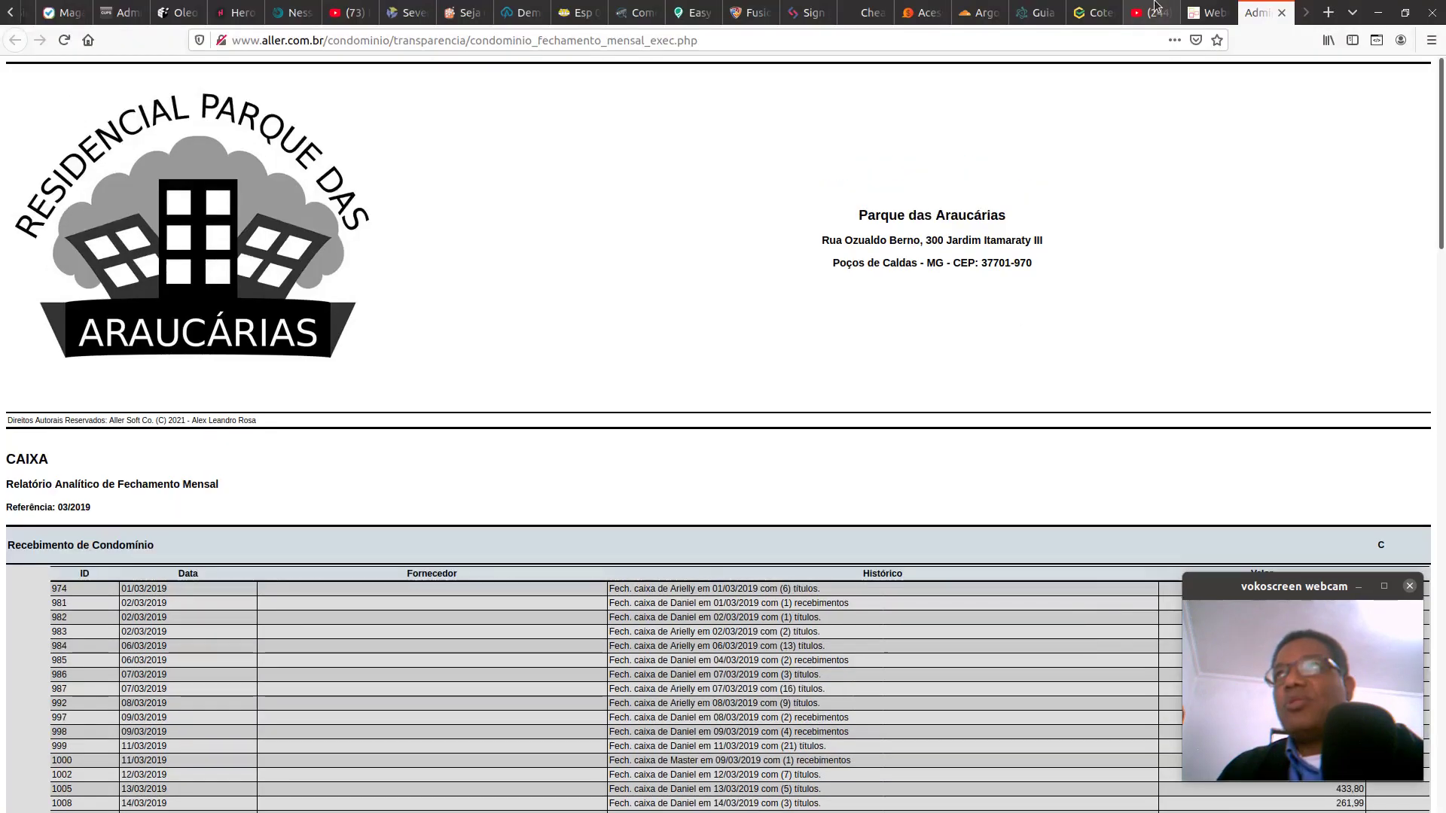
{"action": "left_click", "coordinate": [1282, 13]}
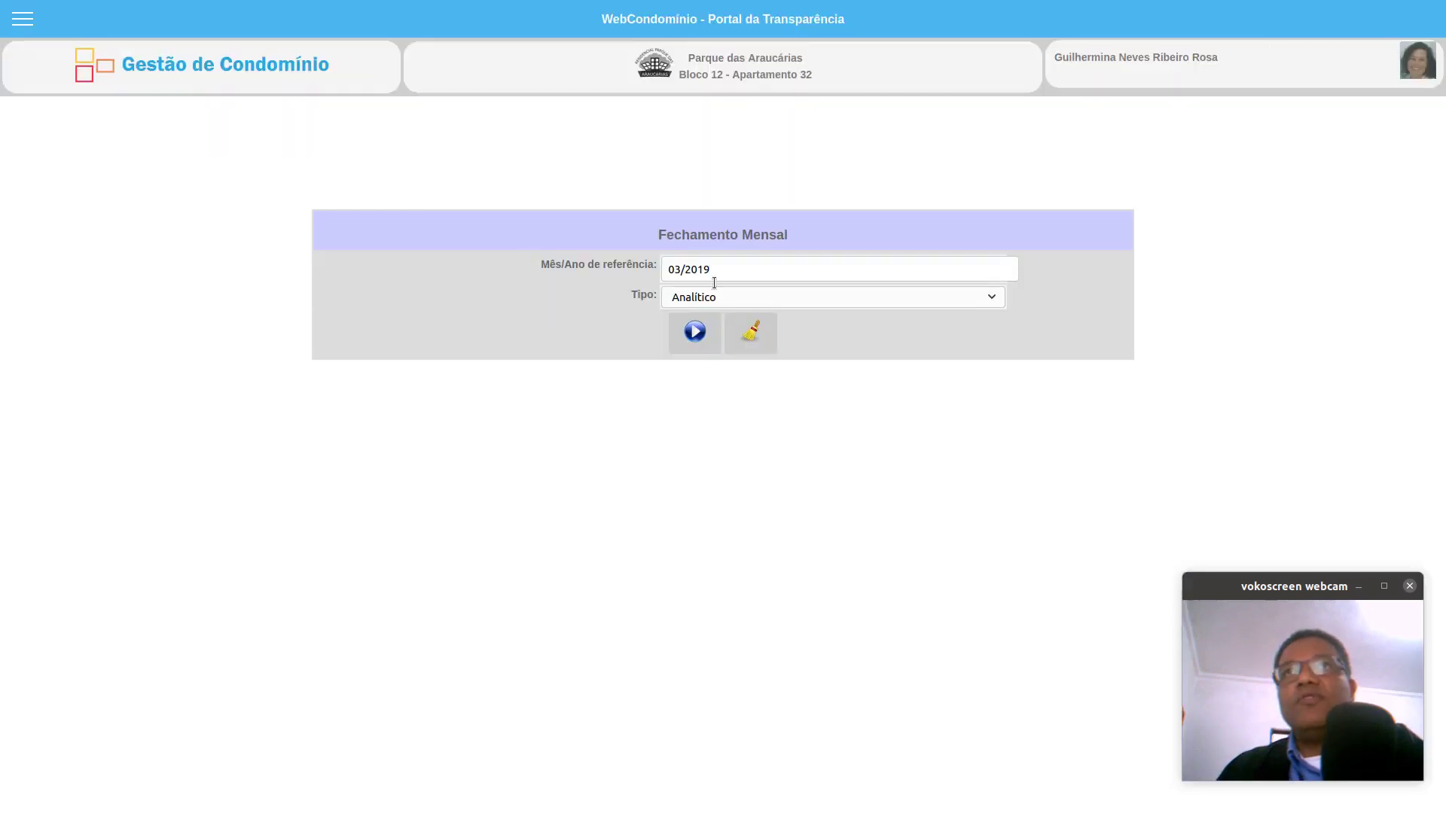
{"action": "left_click", "coordinate": [737, 295]}
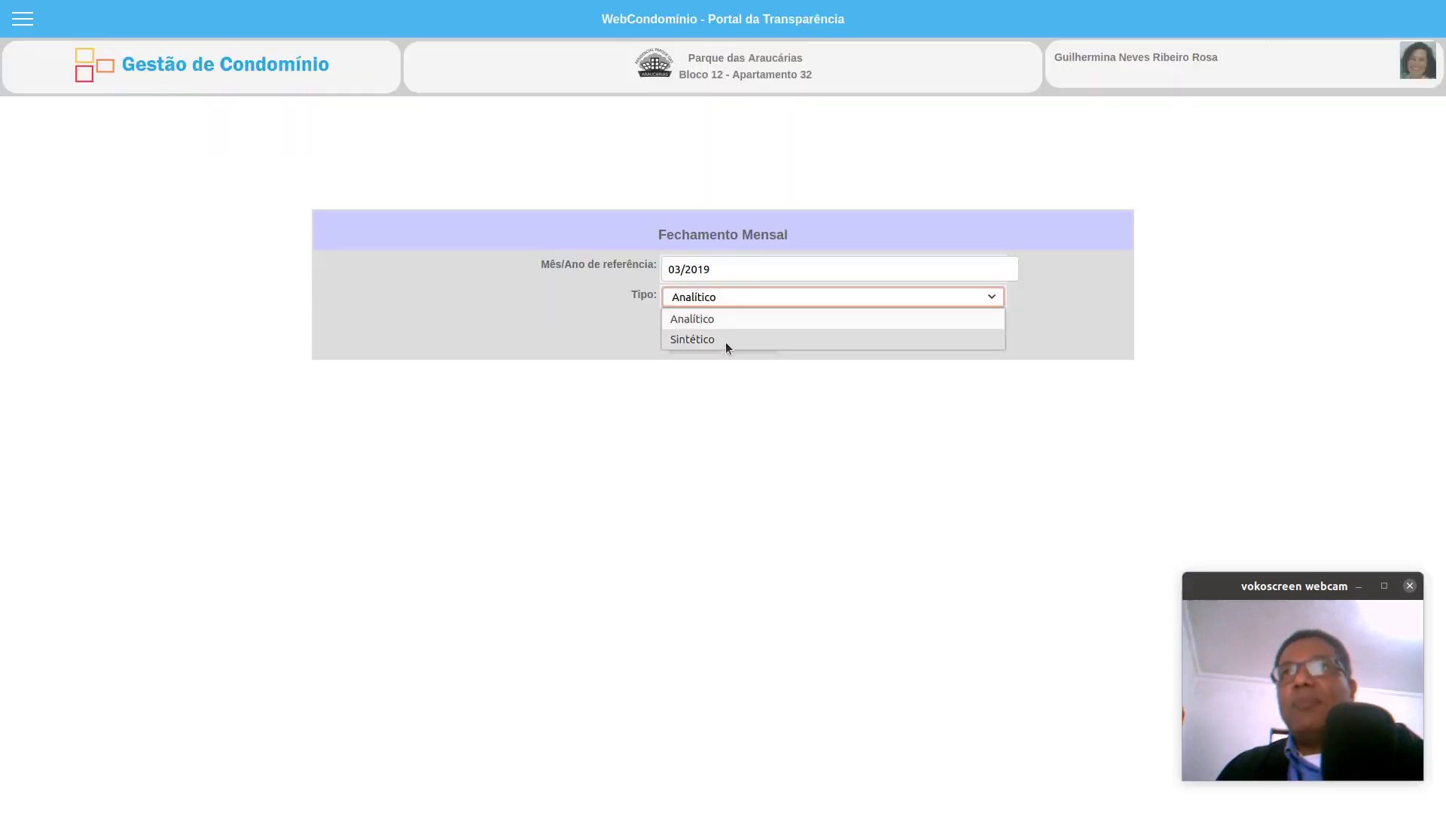
{"action": "left_click", "coordinate": [725, 341]}
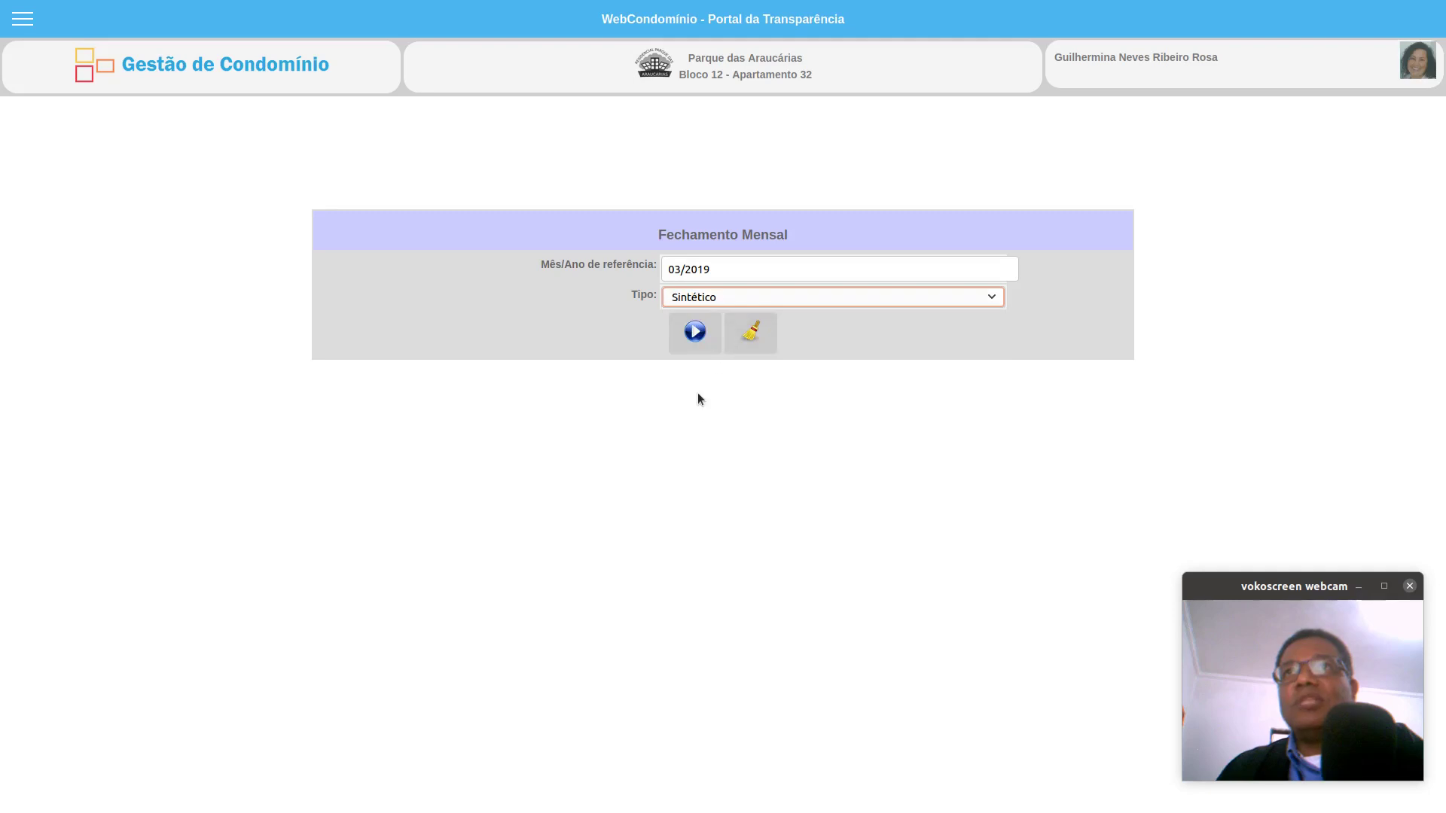
{"action": "left_click", "coordinate": [693, 337]}
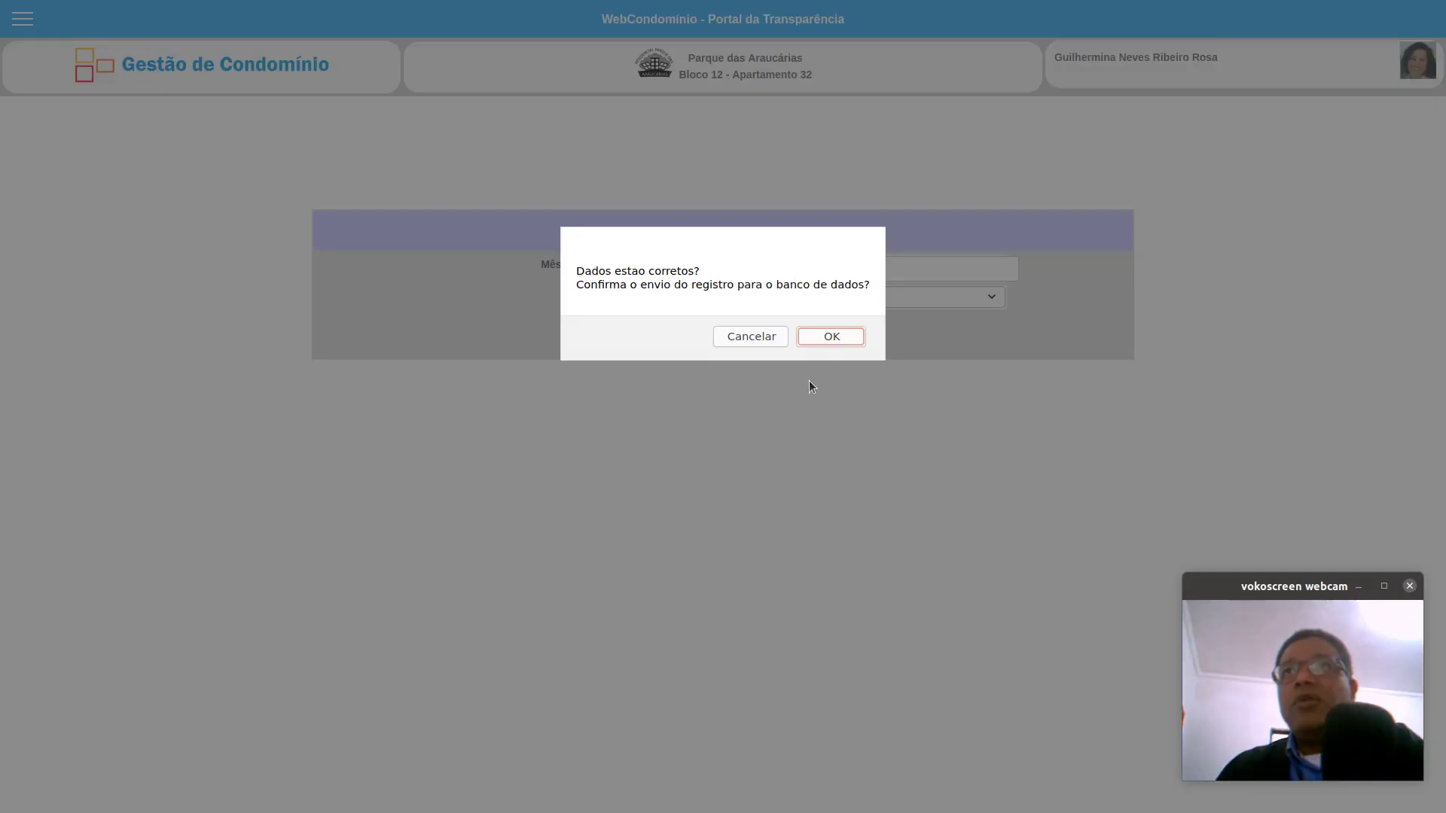
{"action": "left_click", "coordinate": [828, 337]}
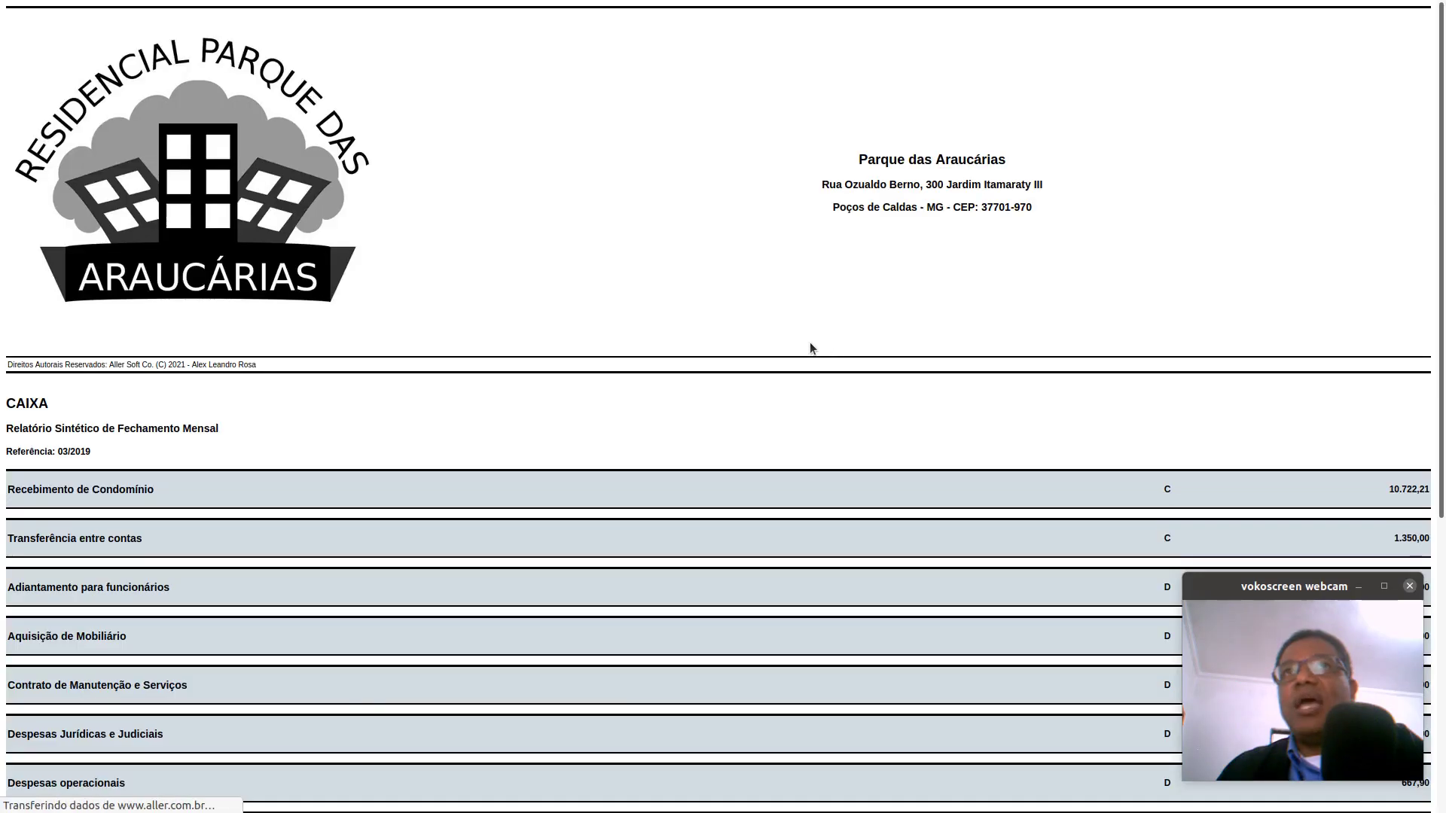
Look over the synthetic report's print preview down to the Resumo Operacional, and close the report without printing
{"action": "scroll", "coordinate": [847, 400], "scroll_direction": "down", "scroll_amount": 10}
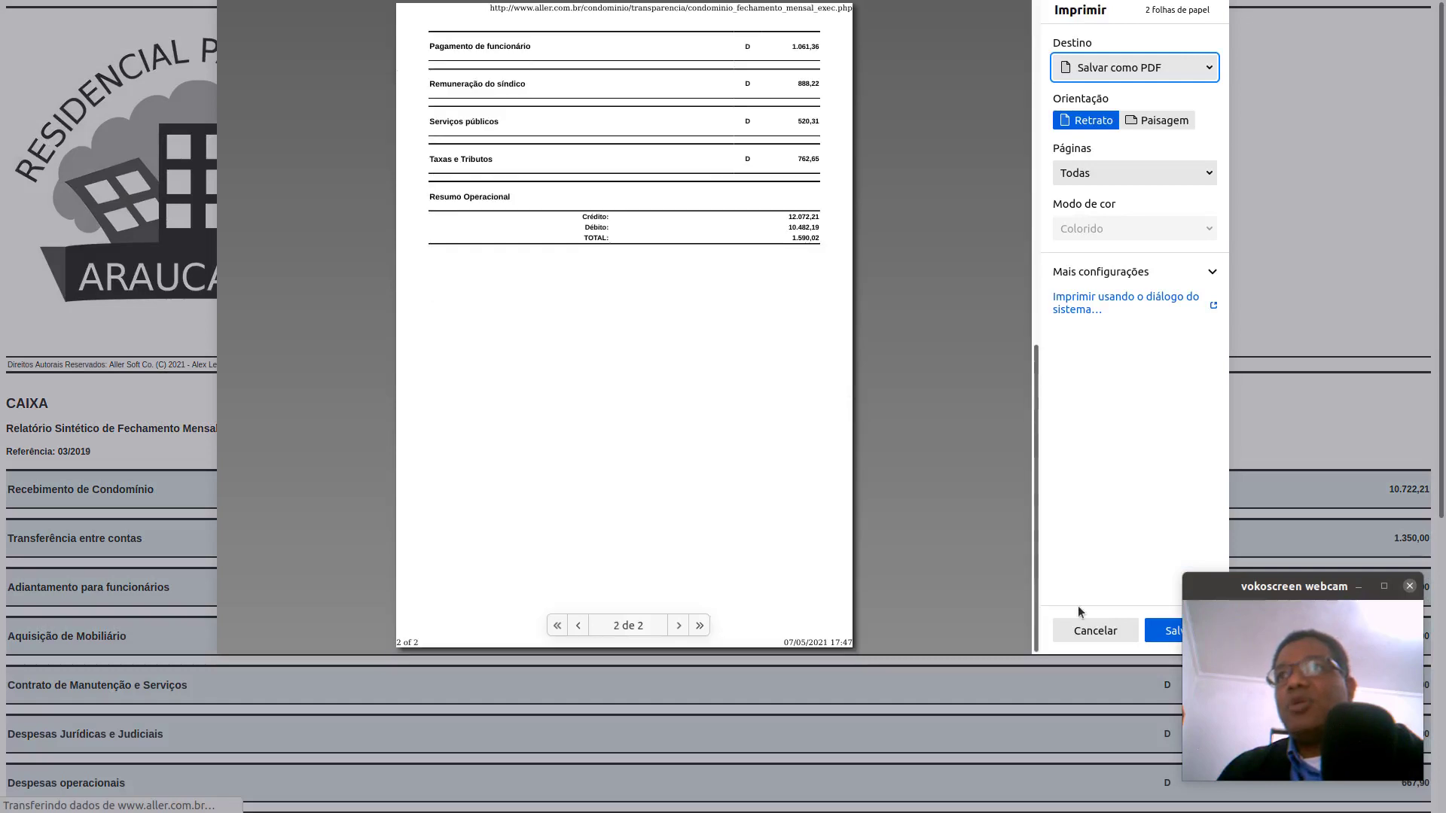
{"action": "left_click", "coordinate": [1113, 631]}
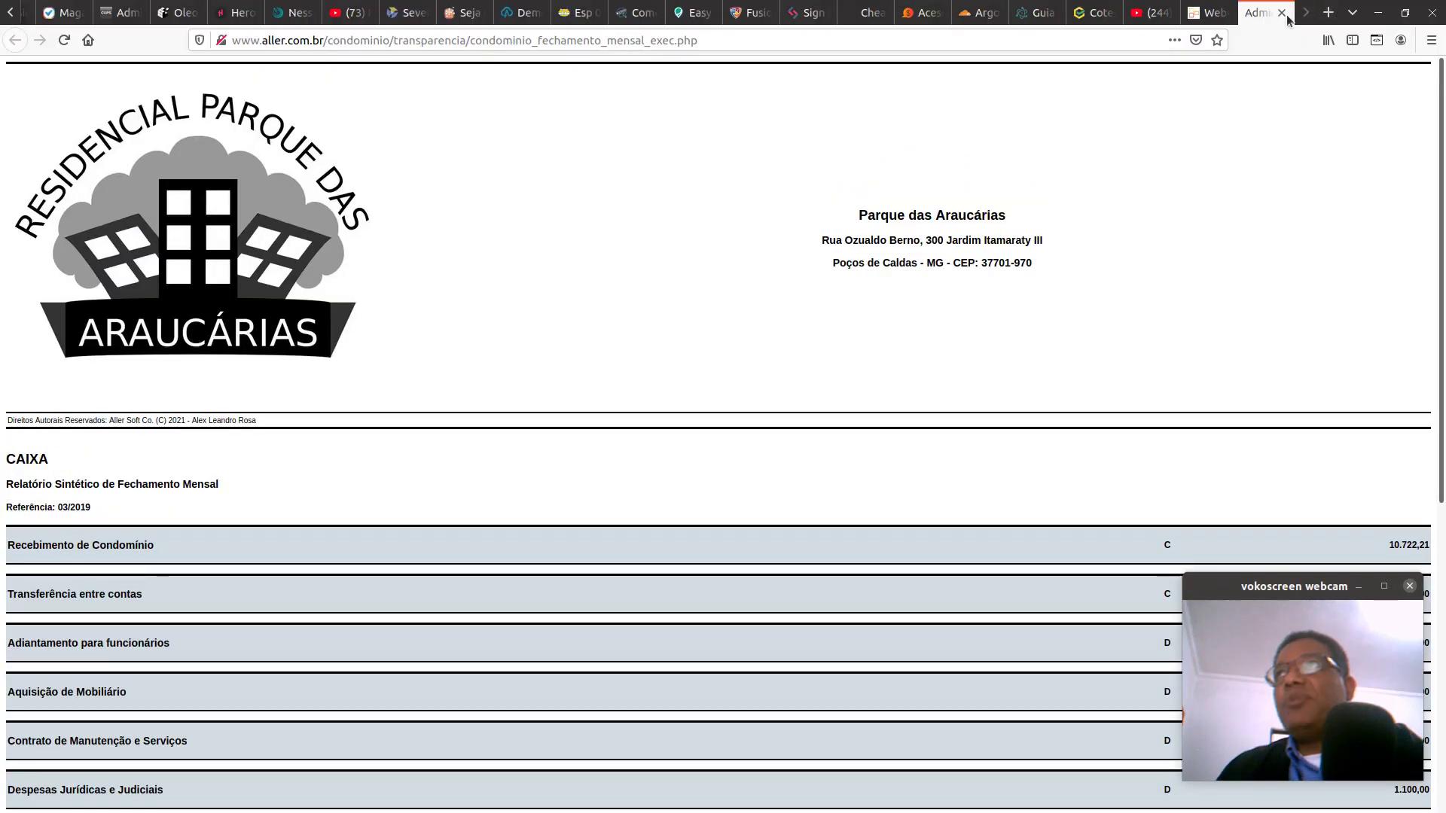
{"action": "left_click", "coordinate": [1279, 14]}
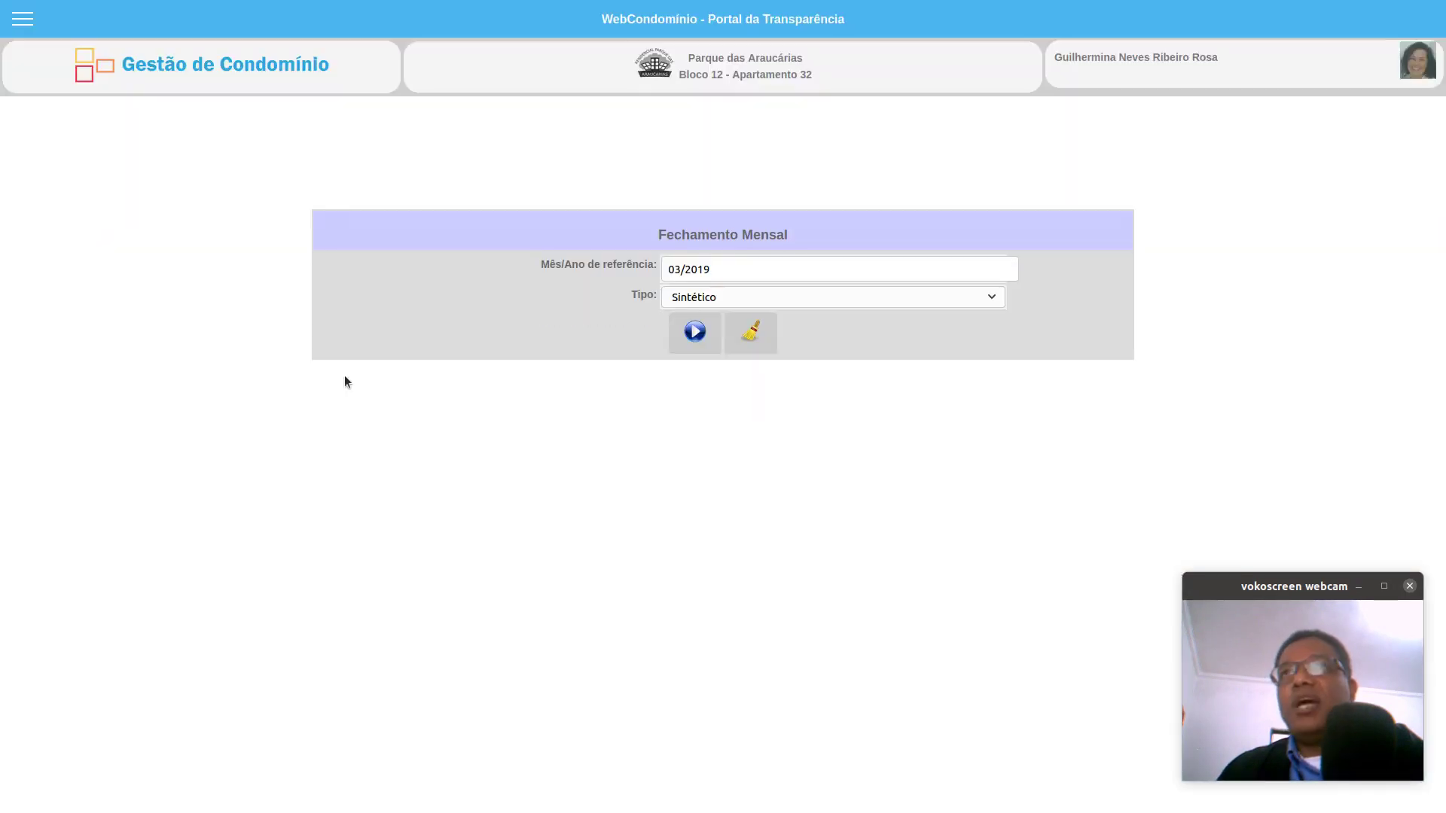
Open the property's Animal de estimação page
{"action": "left_click", "coordinate": [21, 28]}
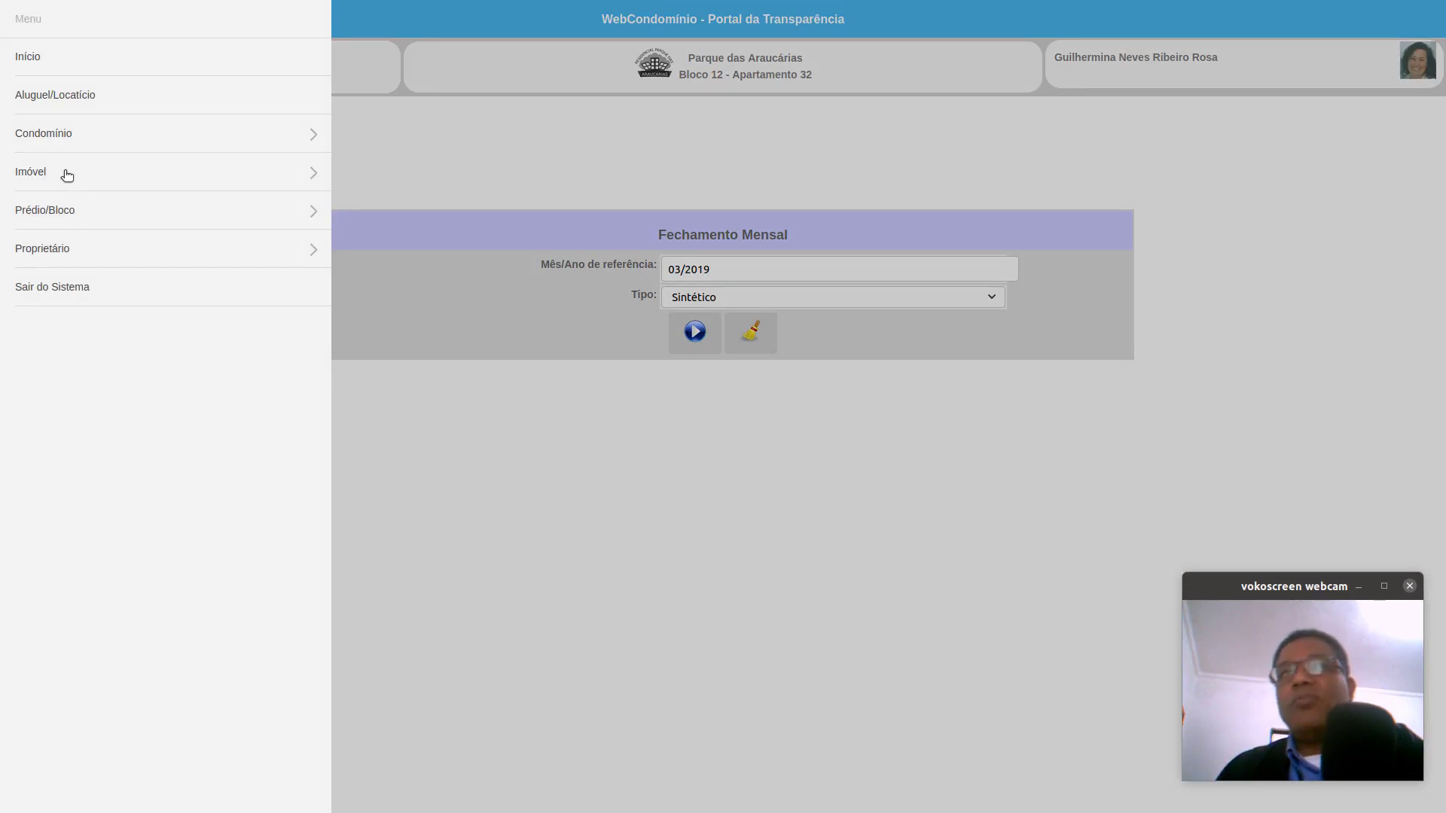
{"action": "left_click", "coordinate": [67, 175]}
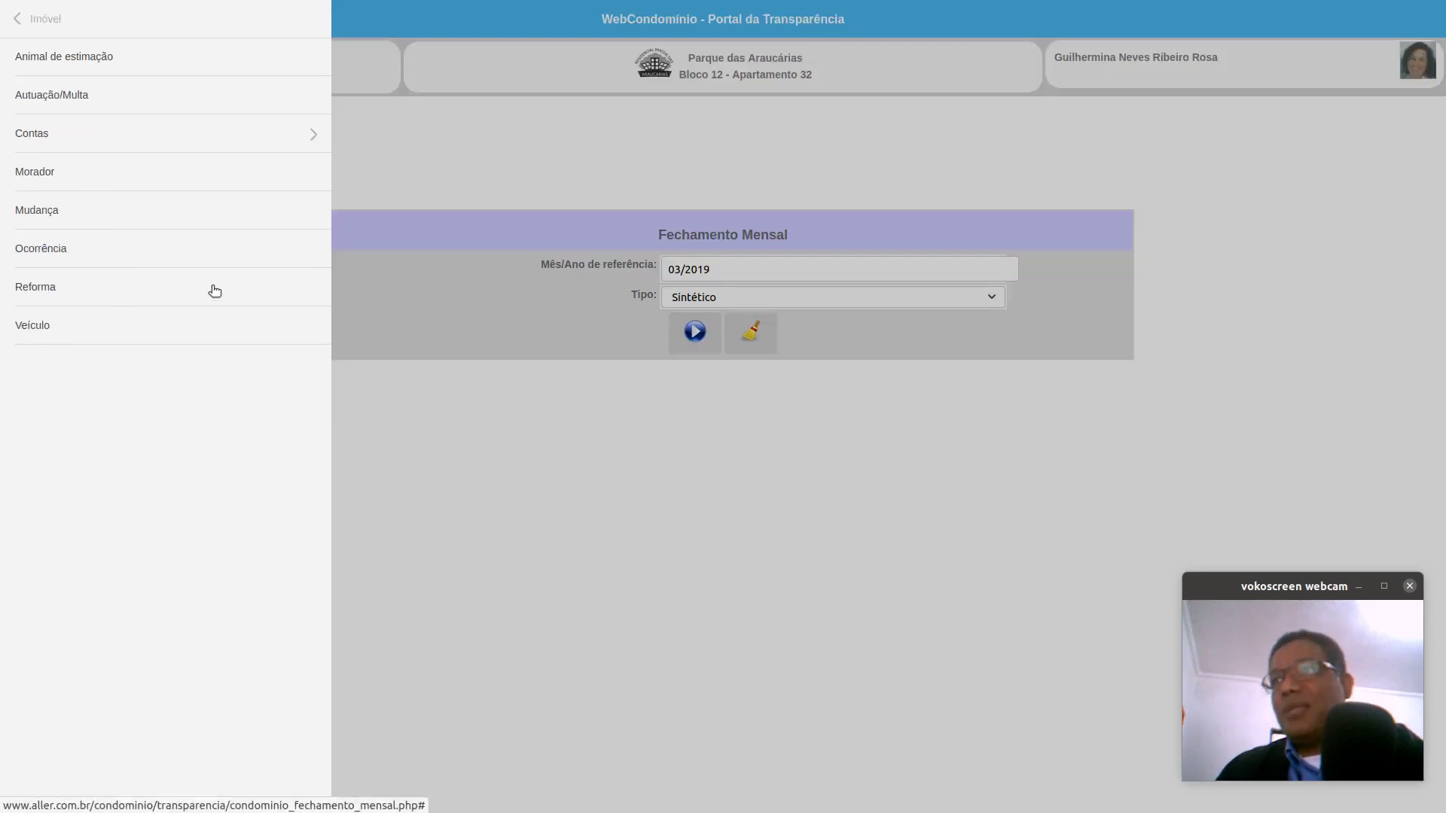
{"action": "left_click", "coordinate": [73, 58]}
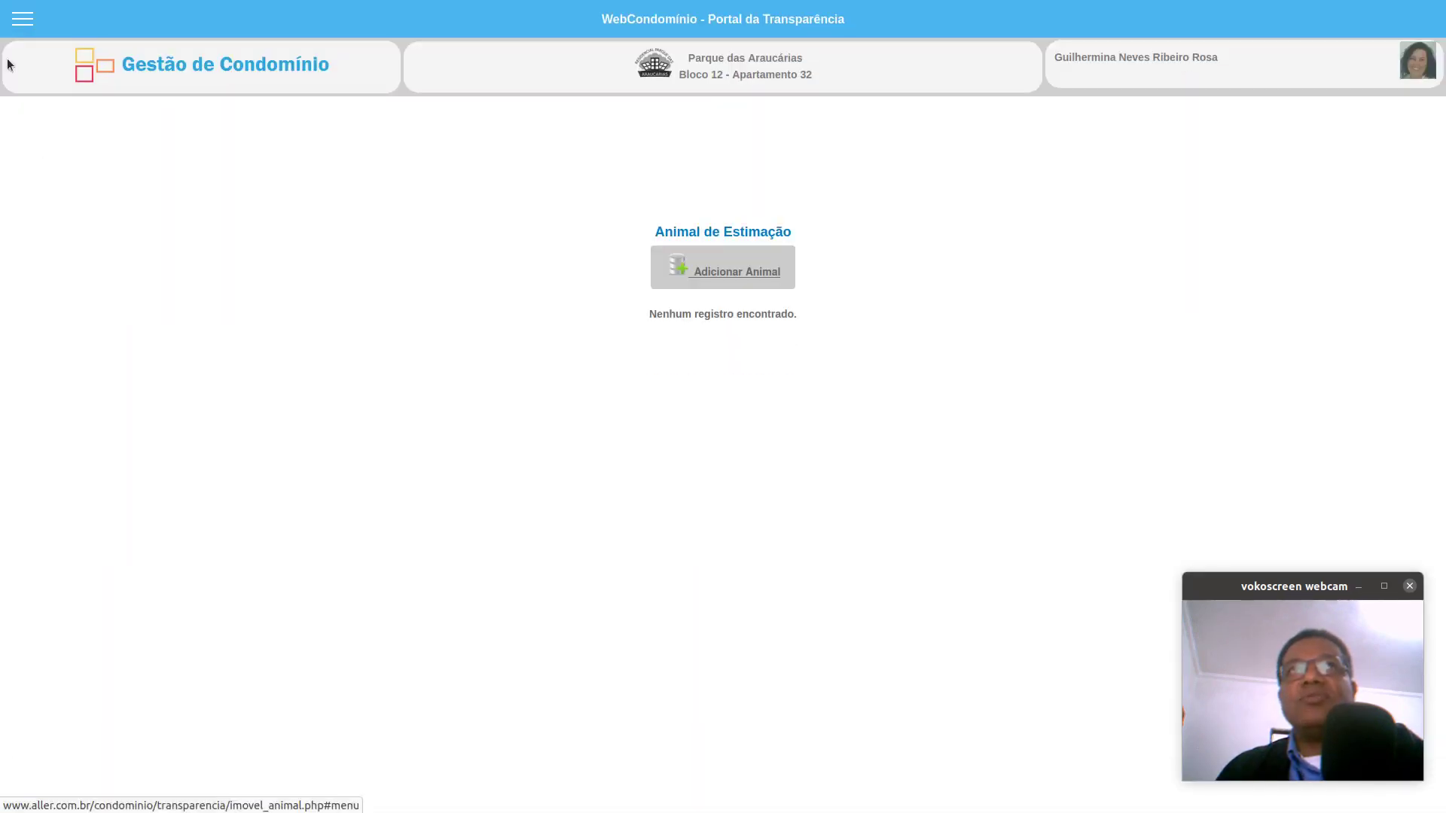
Open the property's Autuação/Multa list
{"action": "left_click", "coordinate": [23, 18]}
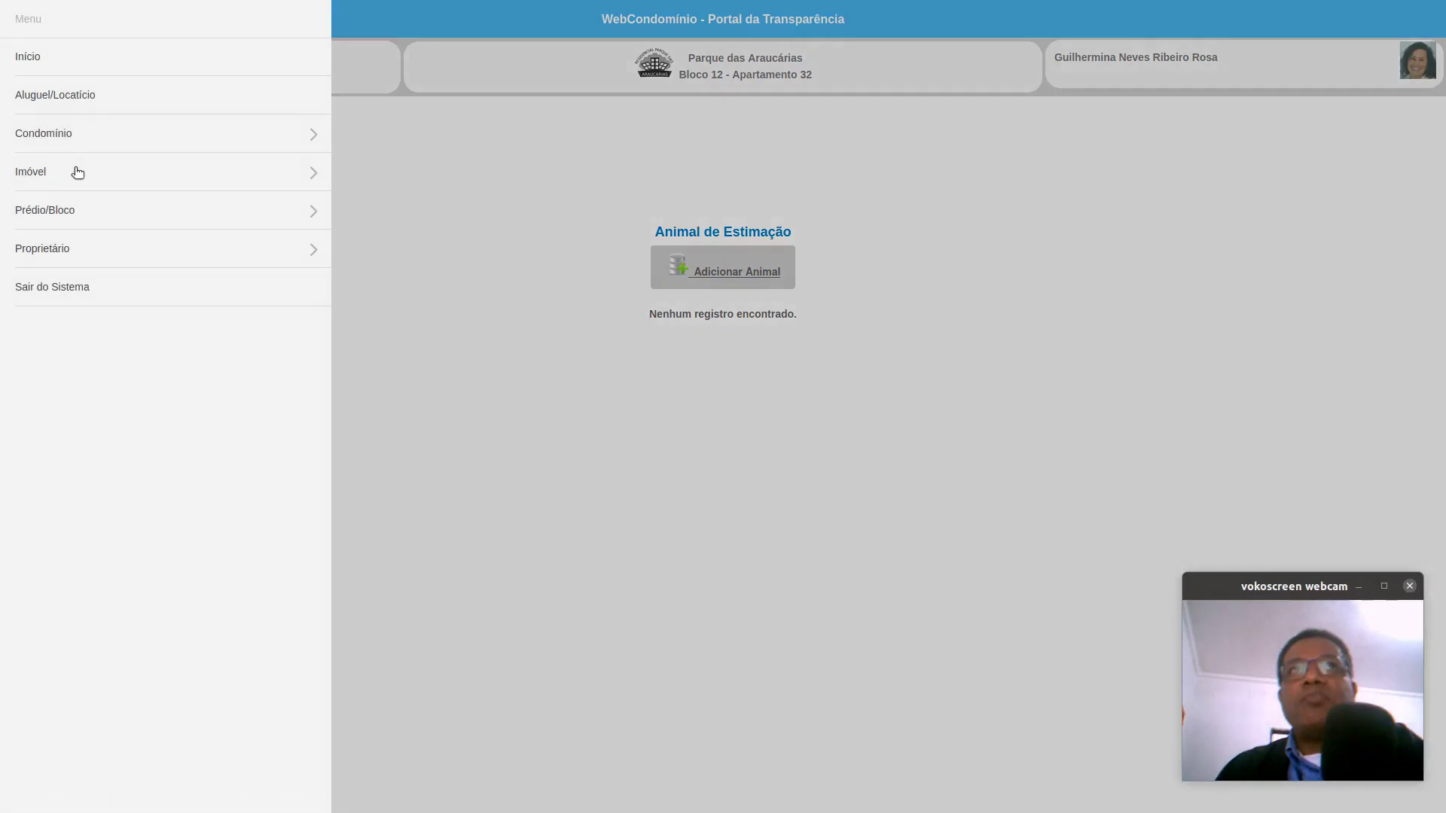
{"action": "left_click", "coordinate": [77, 173]}
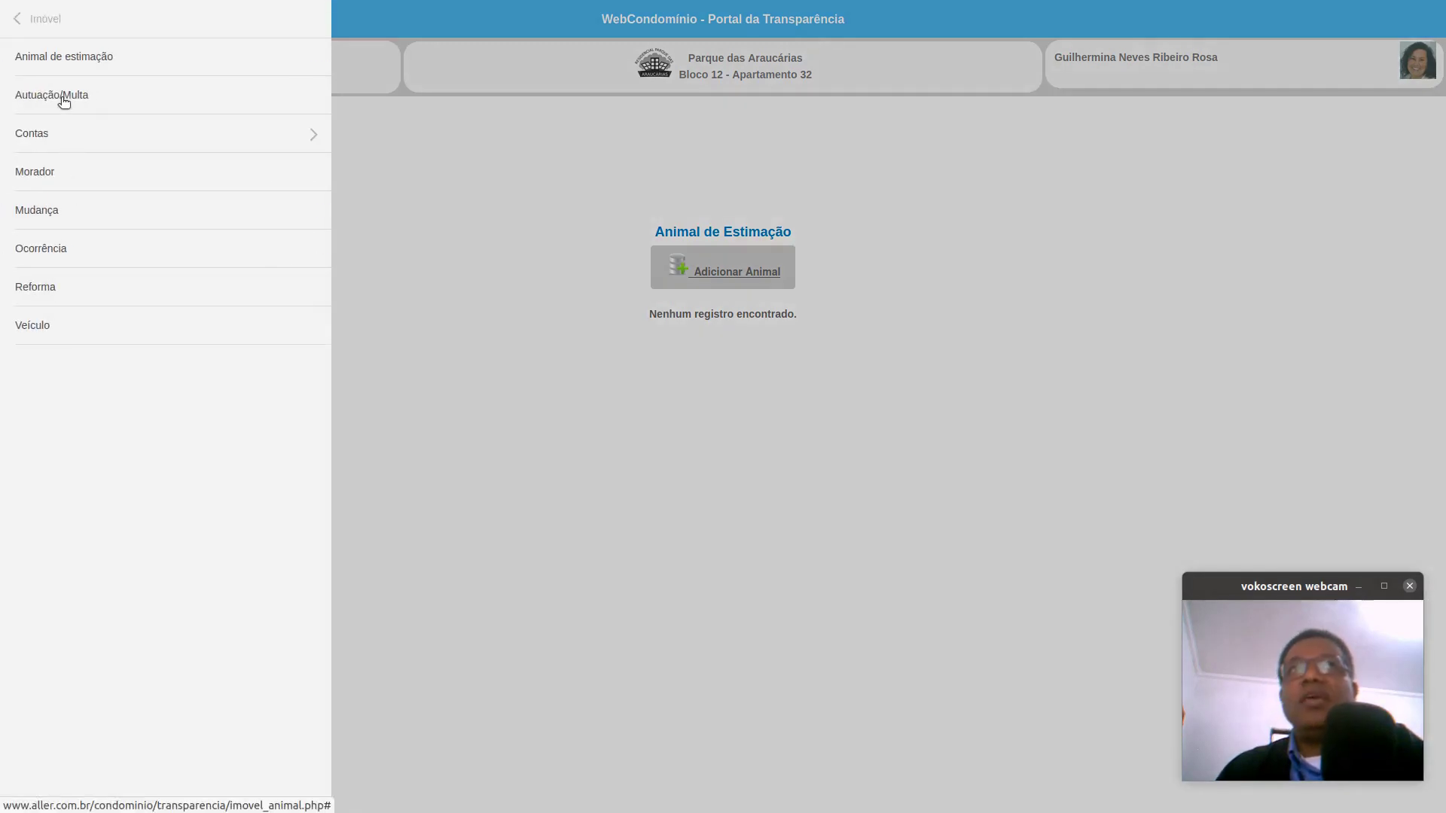
{"action": "left_click", "coordinate": [64, 98]}
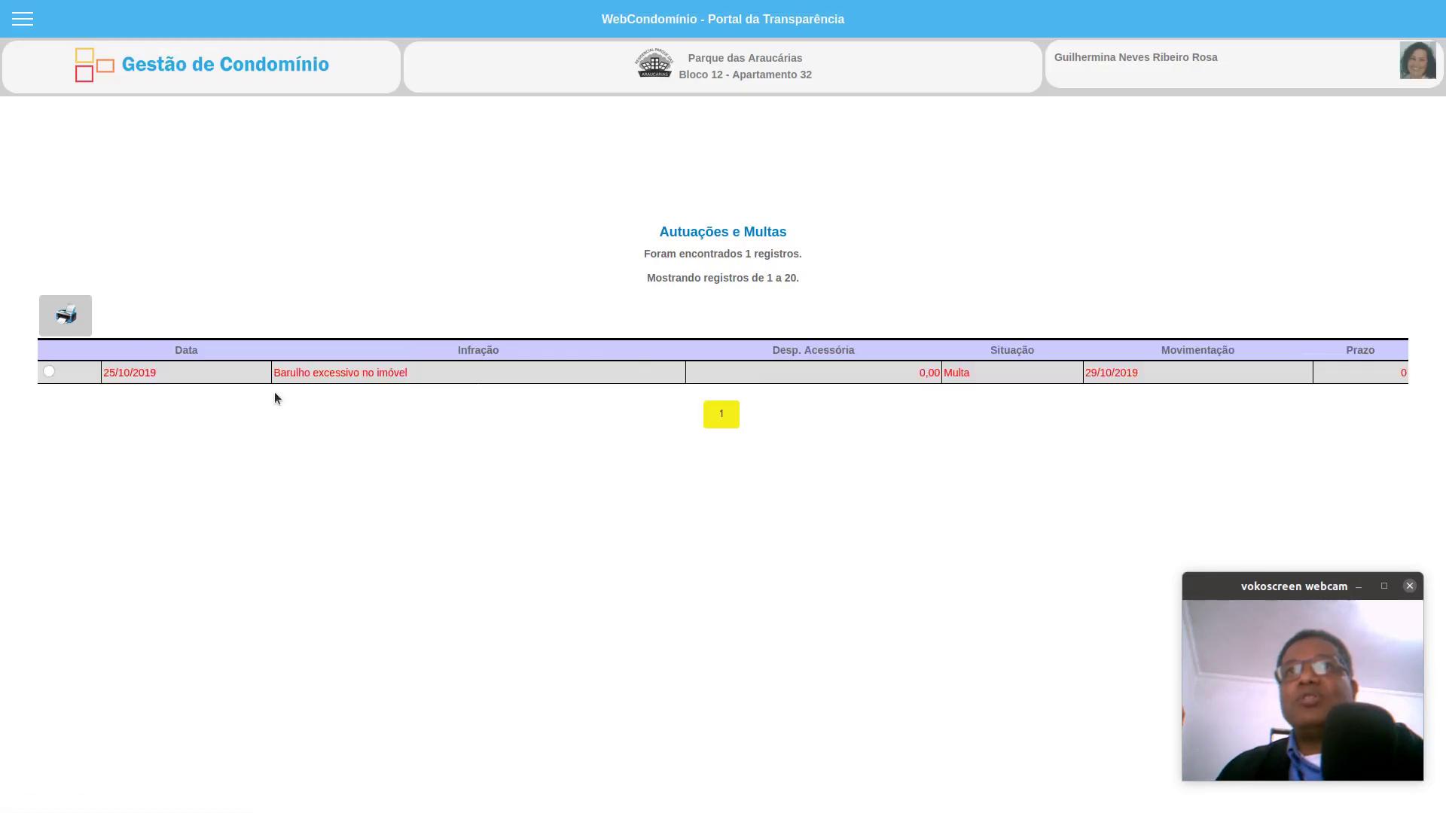
Try to print the 25/10/2019 fine for "Barulho excessivo no imóvel" and close the print window
{"action": "left_click", "coordinate": [49, 371]}
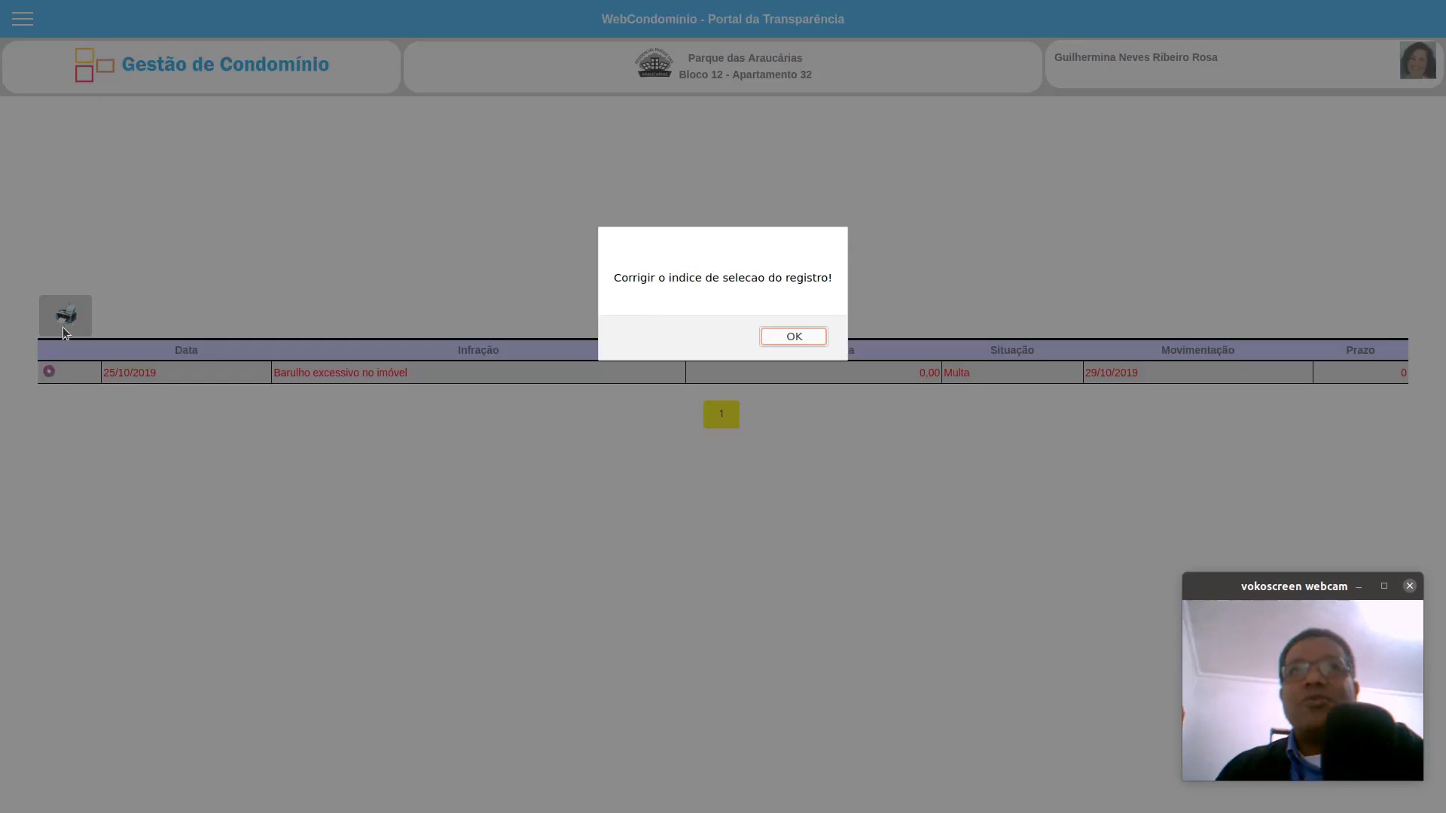
{"action": "left_click", "coordinate": [793, 338]}
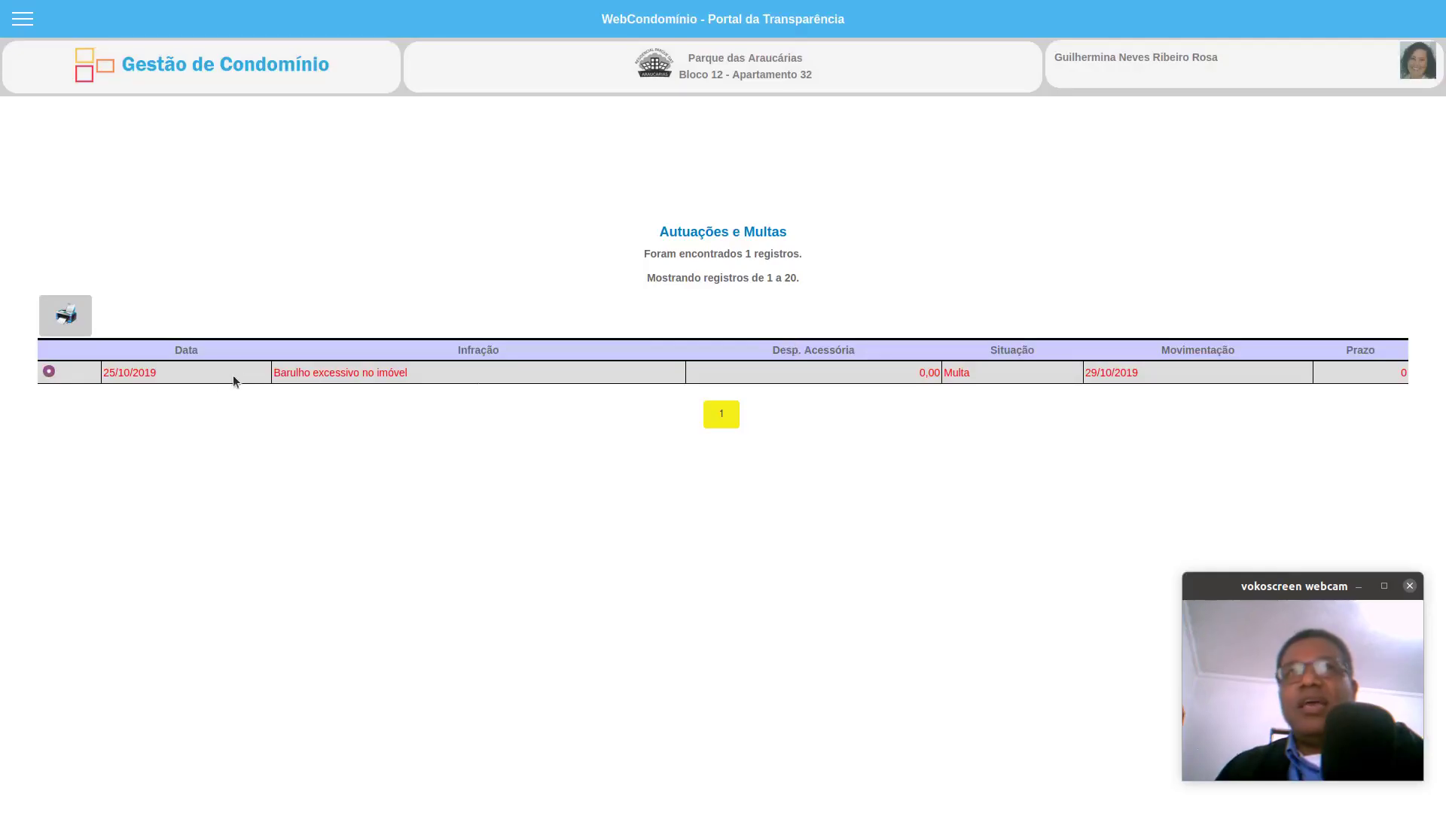
{"action": "left_click", "coordinate": [89, 332]}
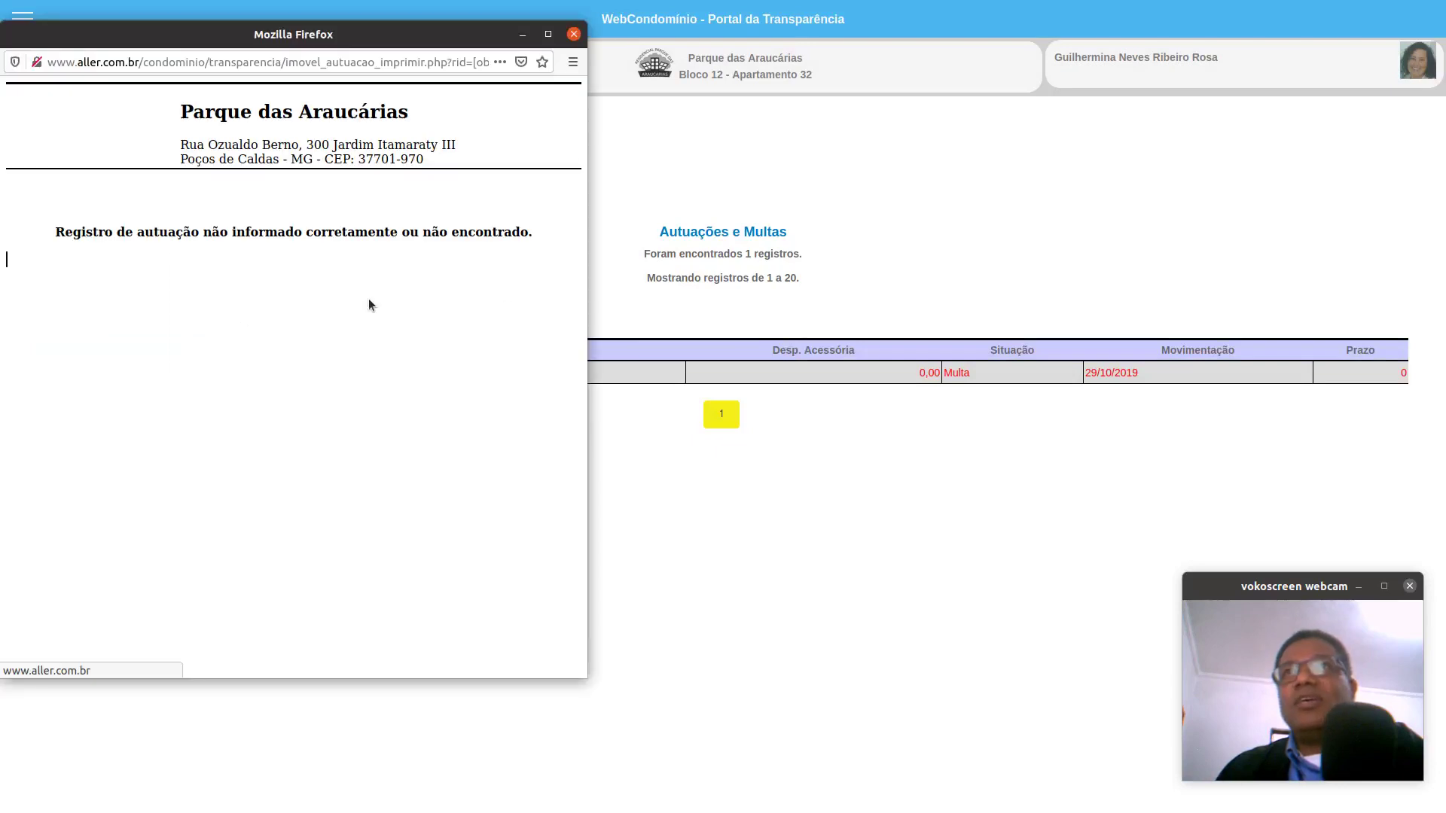
{"action": "left_click", "coordinate": [573, 34]}
Check the options under the property's Contas section and open a new registration form for a Mudança
{"action": "left_click", "coordinate": [23, 19]}
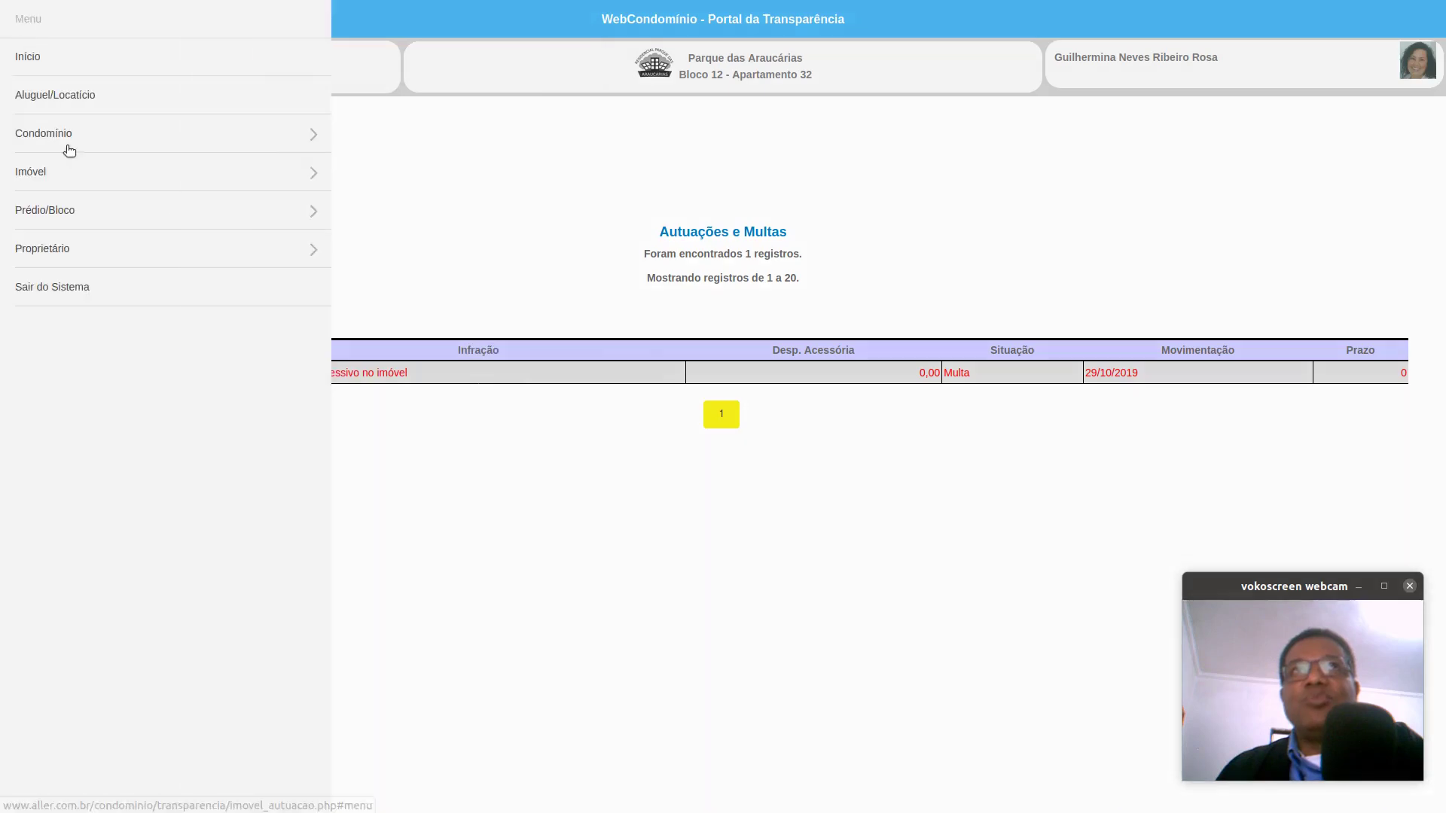
{"action": "left_click", "coordinate": [71, 174]}
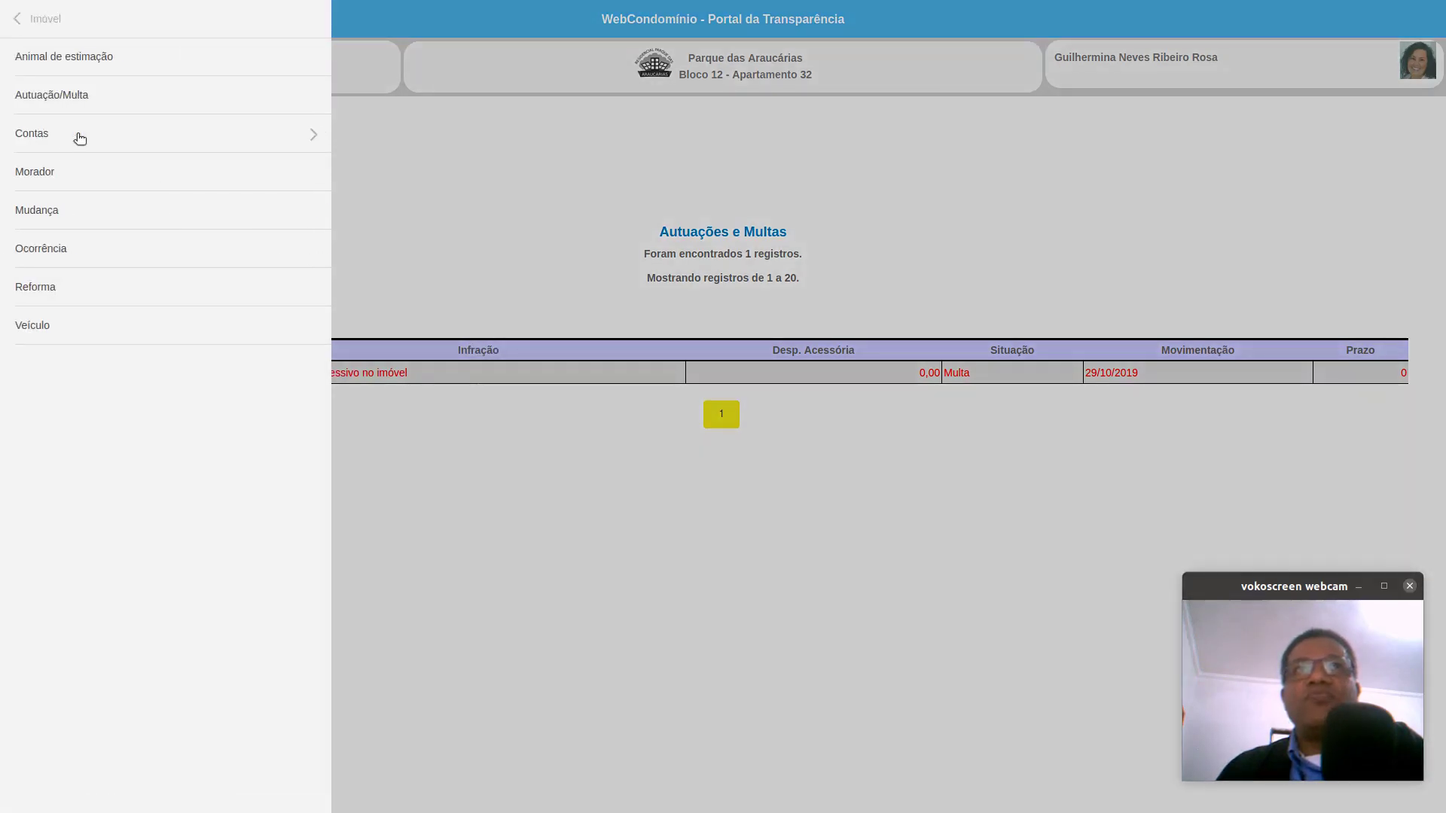
{"action": "left_click", "coordinate": [80, 138]}
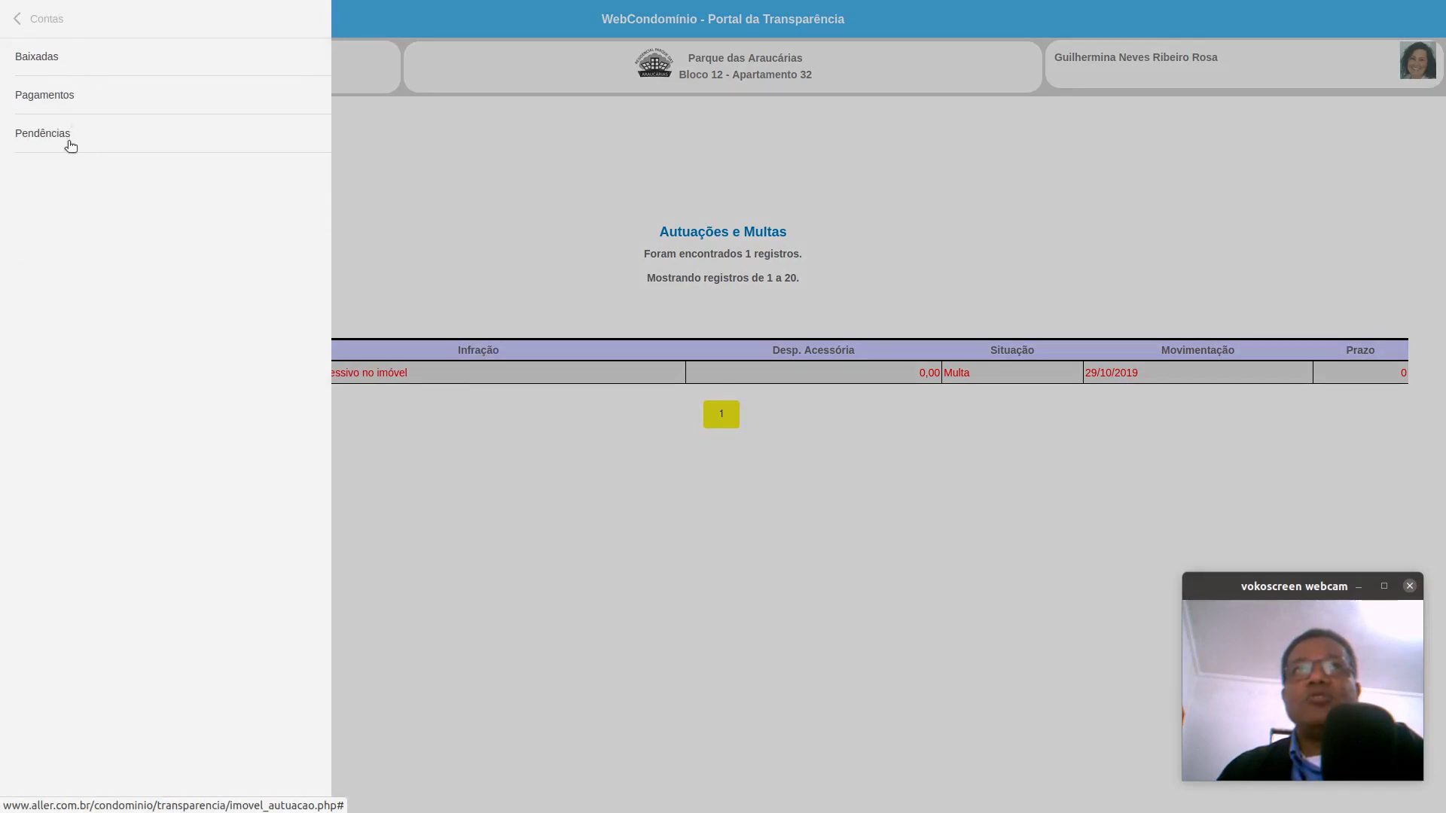
{"action": "left_click", "coordinate": [24, 23]}
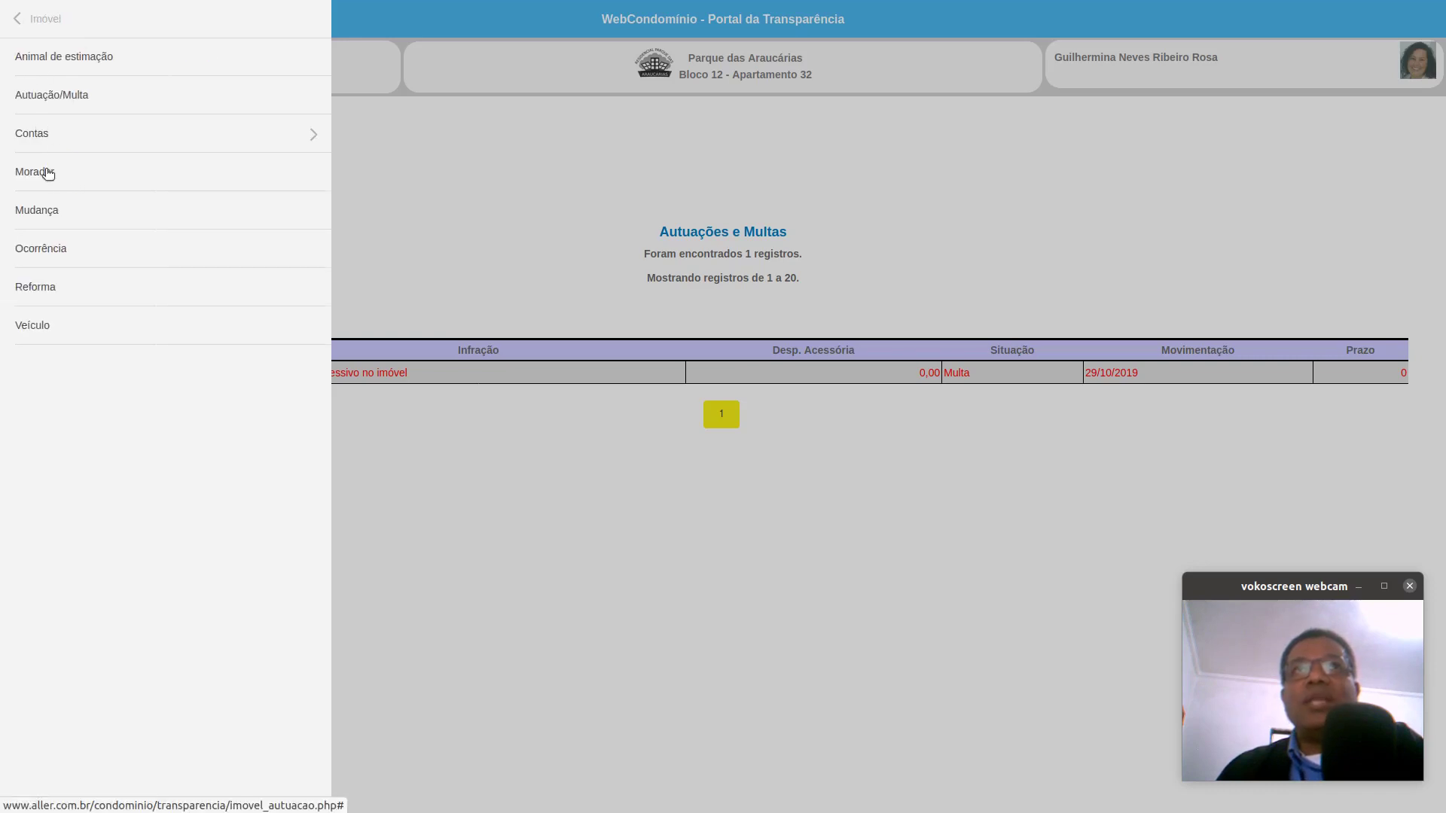
{"action": "left_click", "coordinate": [52, 217]}
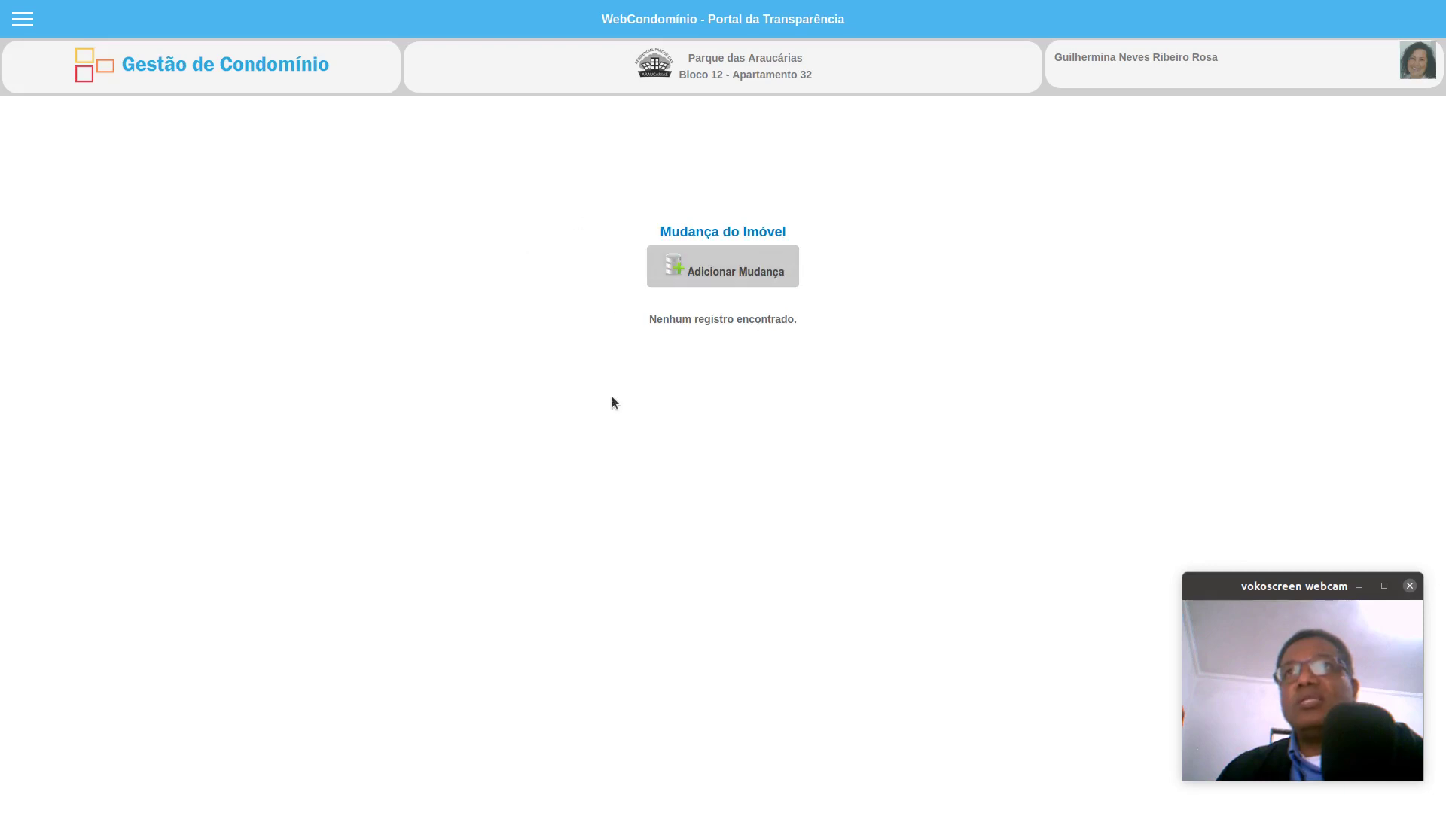
{"action": "left_click", "coordinate": [711, 280]}
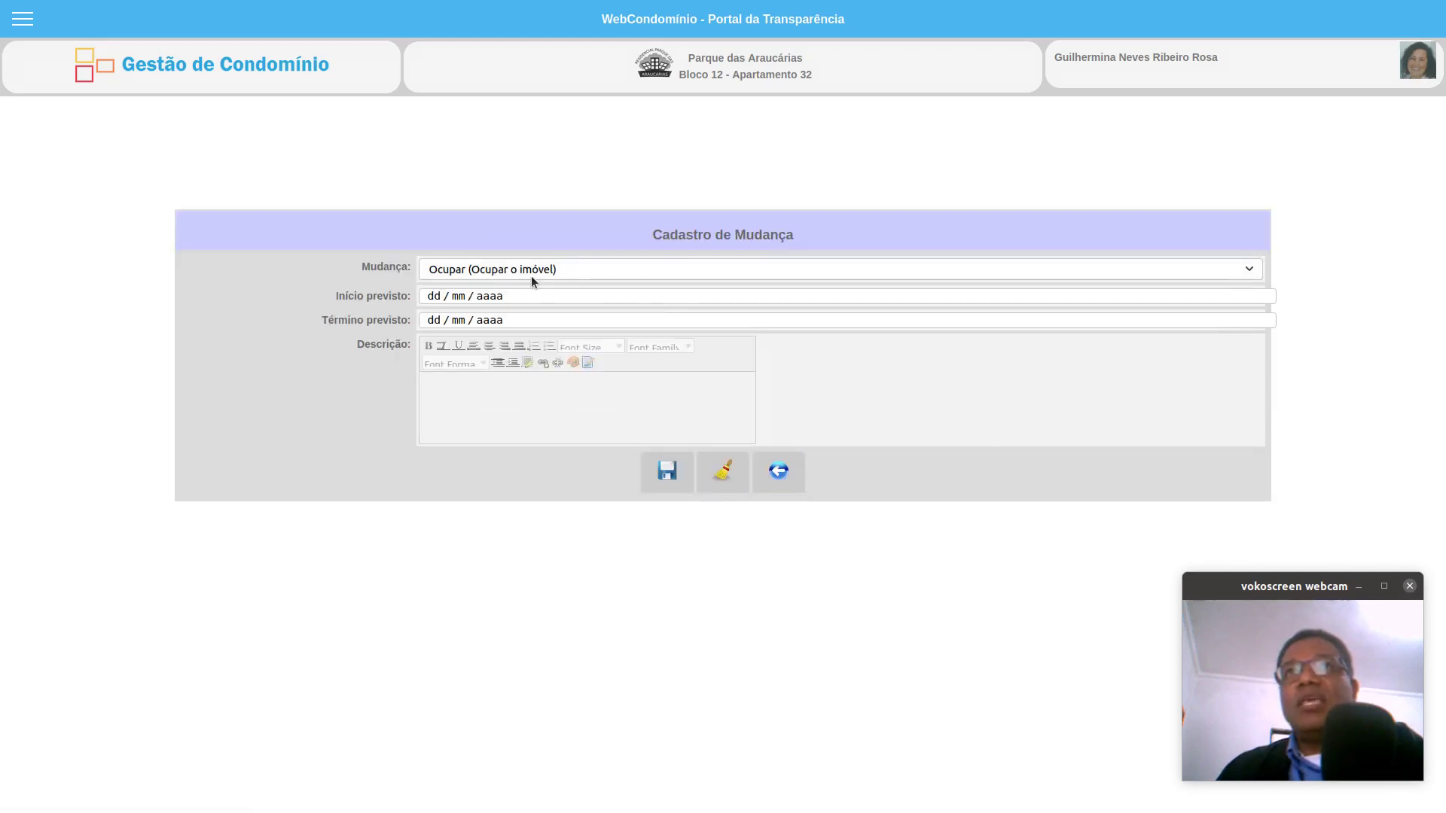
Fill in the move form with Desocupar (Desocupar o imóvel), expected start and end 08/05/2021, and the description "sANSIUNiNSIANSI"
{"action": "left_click", "coordinate": [525, 271]}
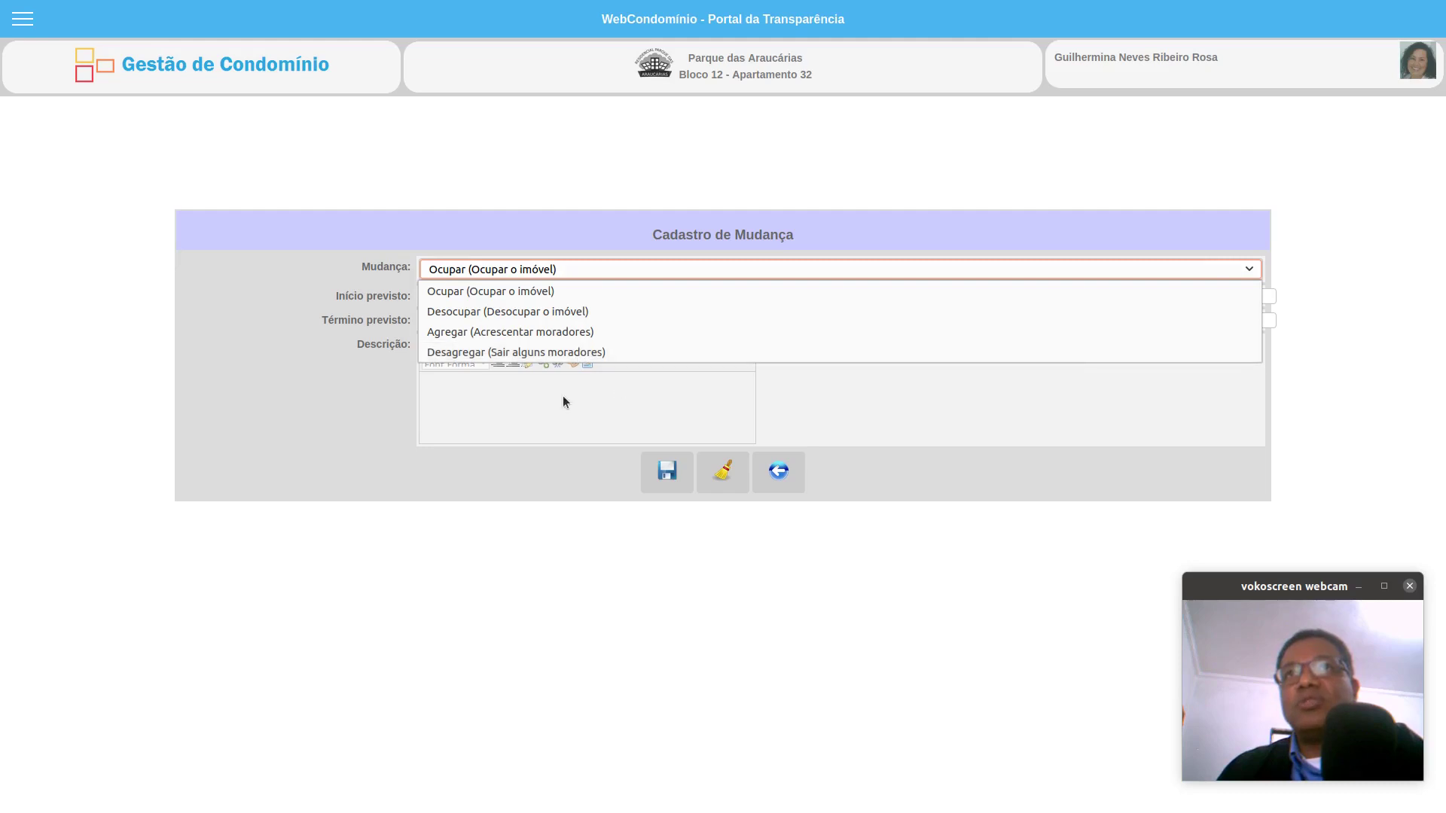
{"action": "left_click", "coordinate": [536, 308]}
{"action": "left_click", "coordinate": [485, 300]}
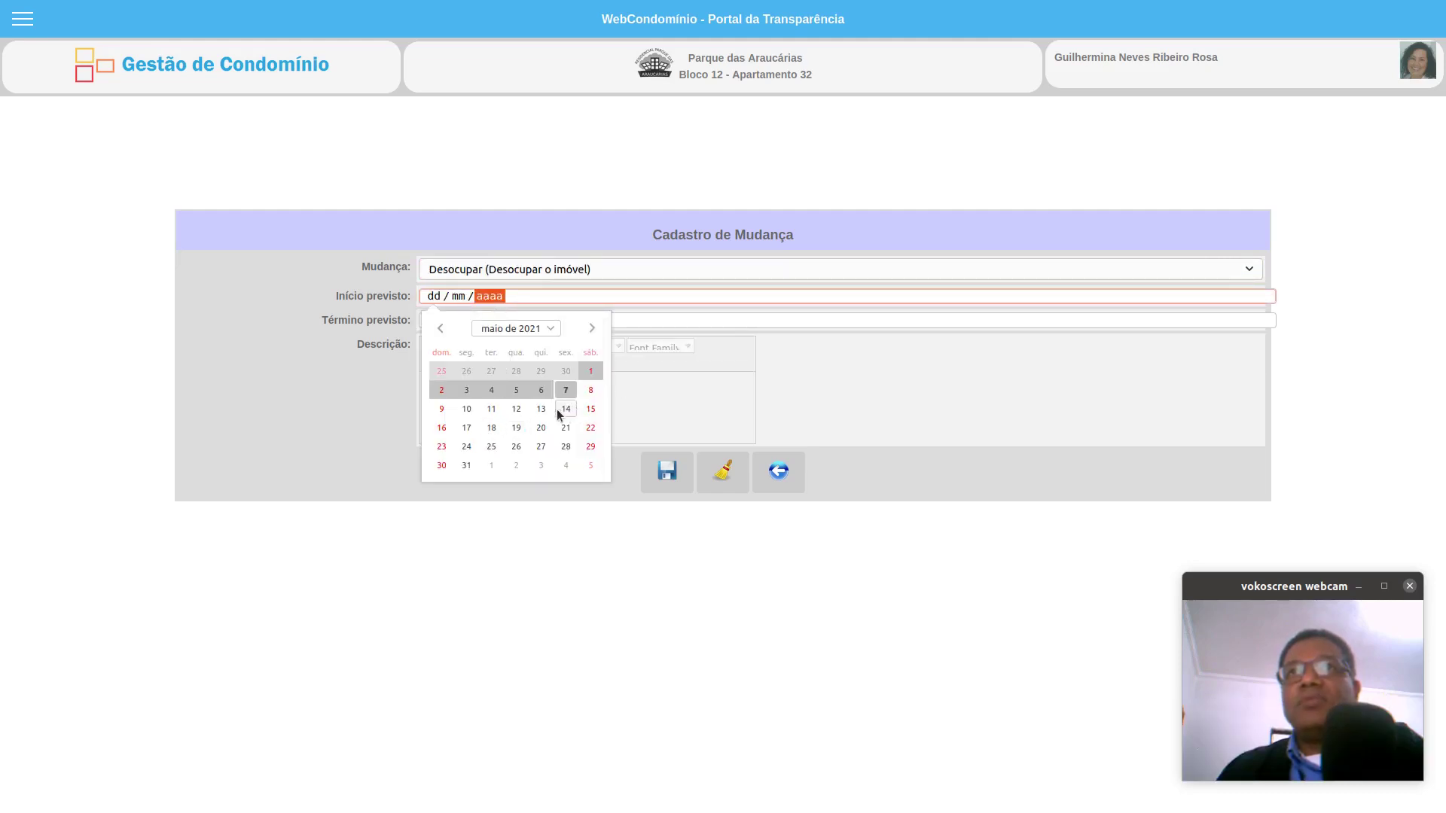
{"action": "left_click", "coordinate": [590, 391]}
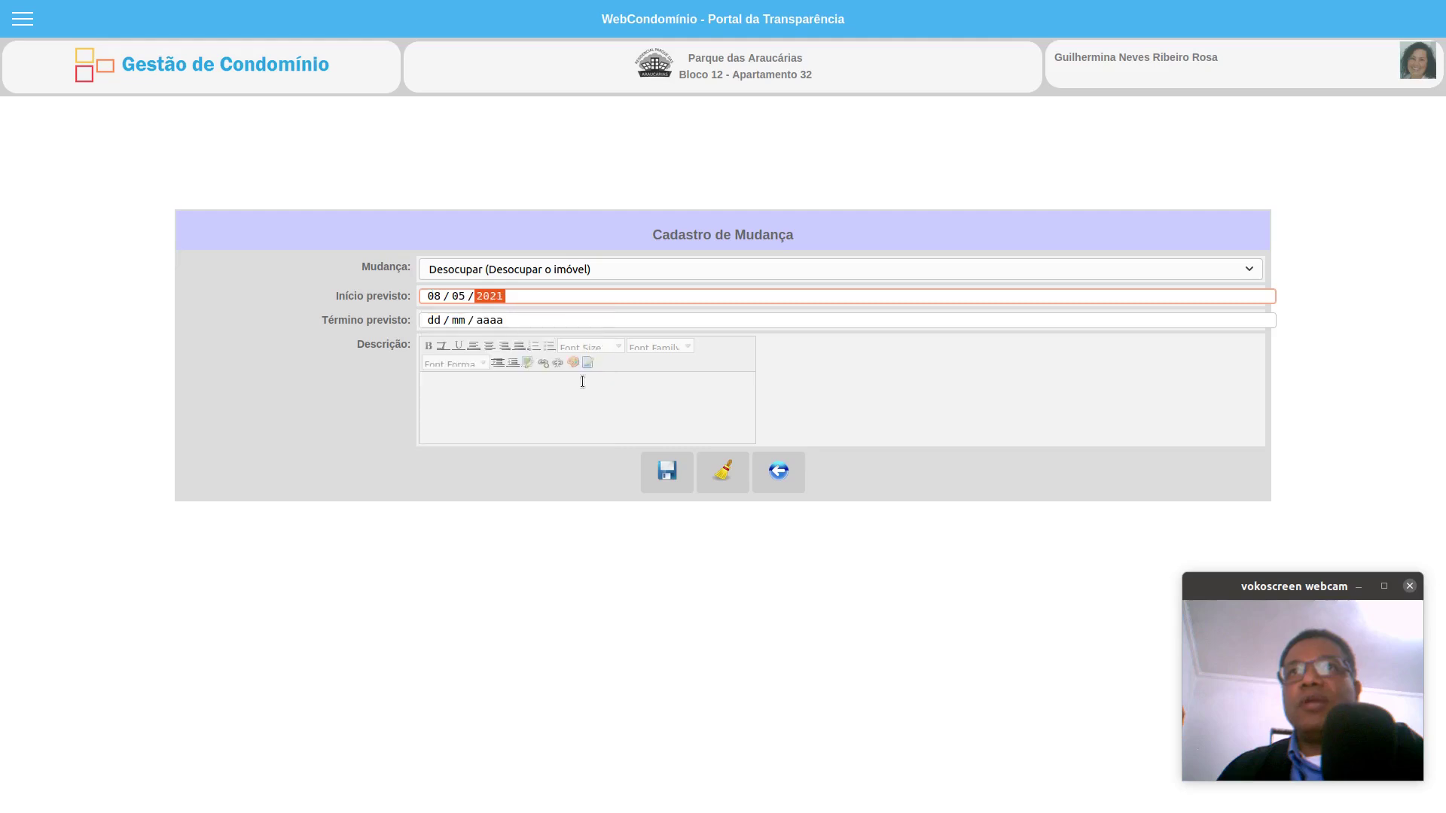
{"action": "left_click", "coordinate": [489, 319]}
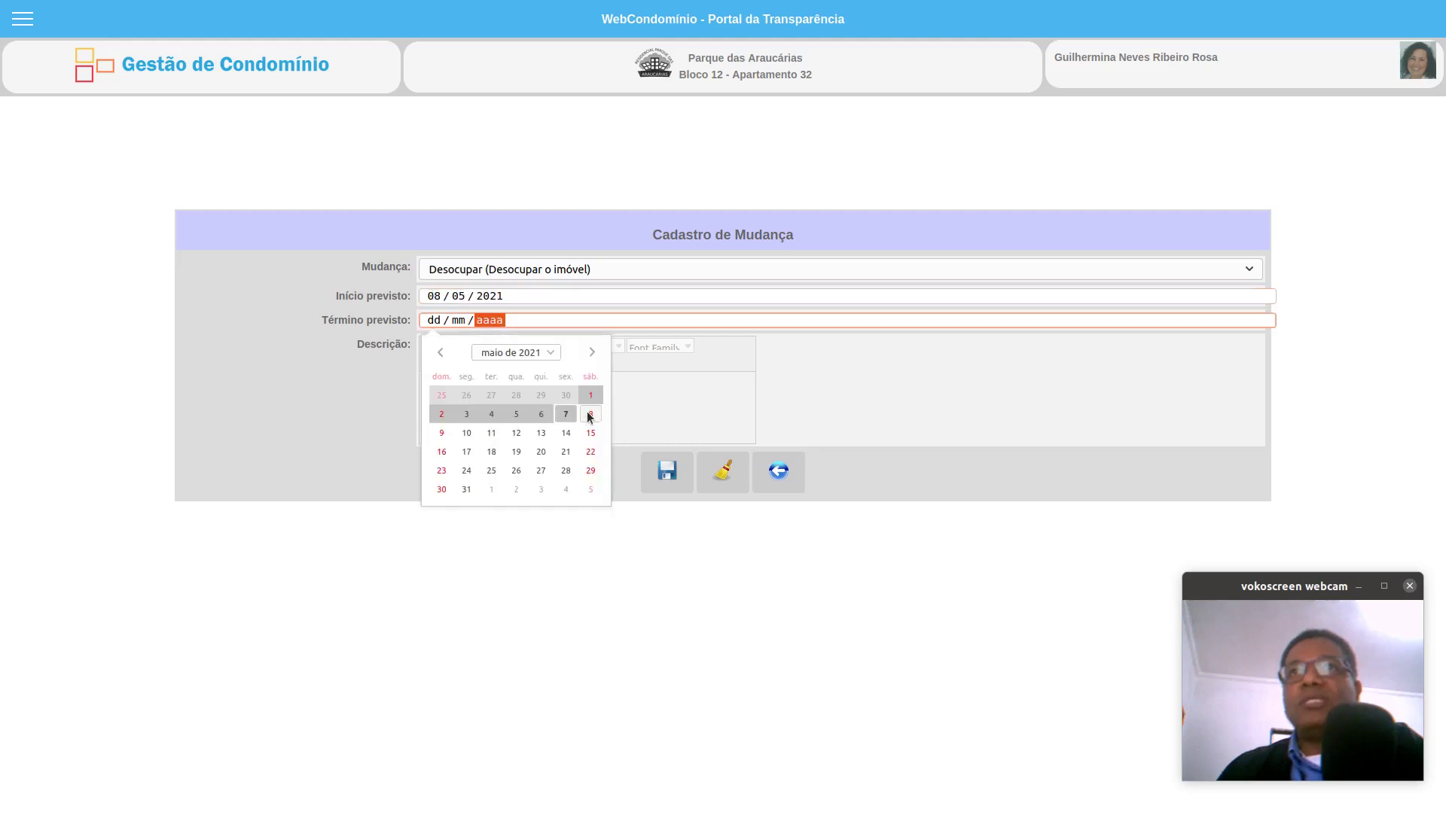
{"action": "left_click", "coordinate": [590, 415]}
{"action": "left_click", "coordinate": [567, 402]}
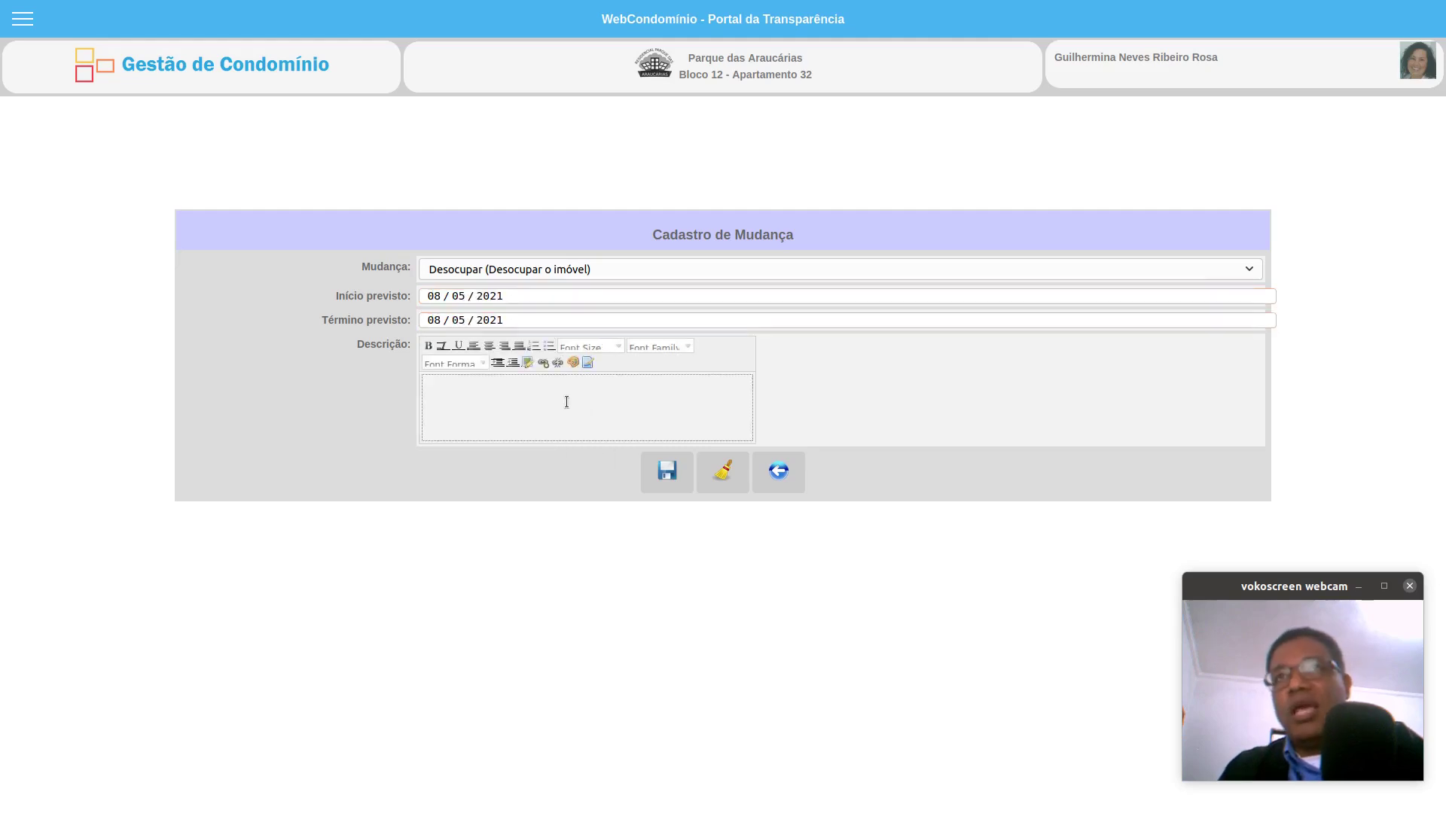
{"action": "type", "text": "sANSIUNiNSIANSI"}
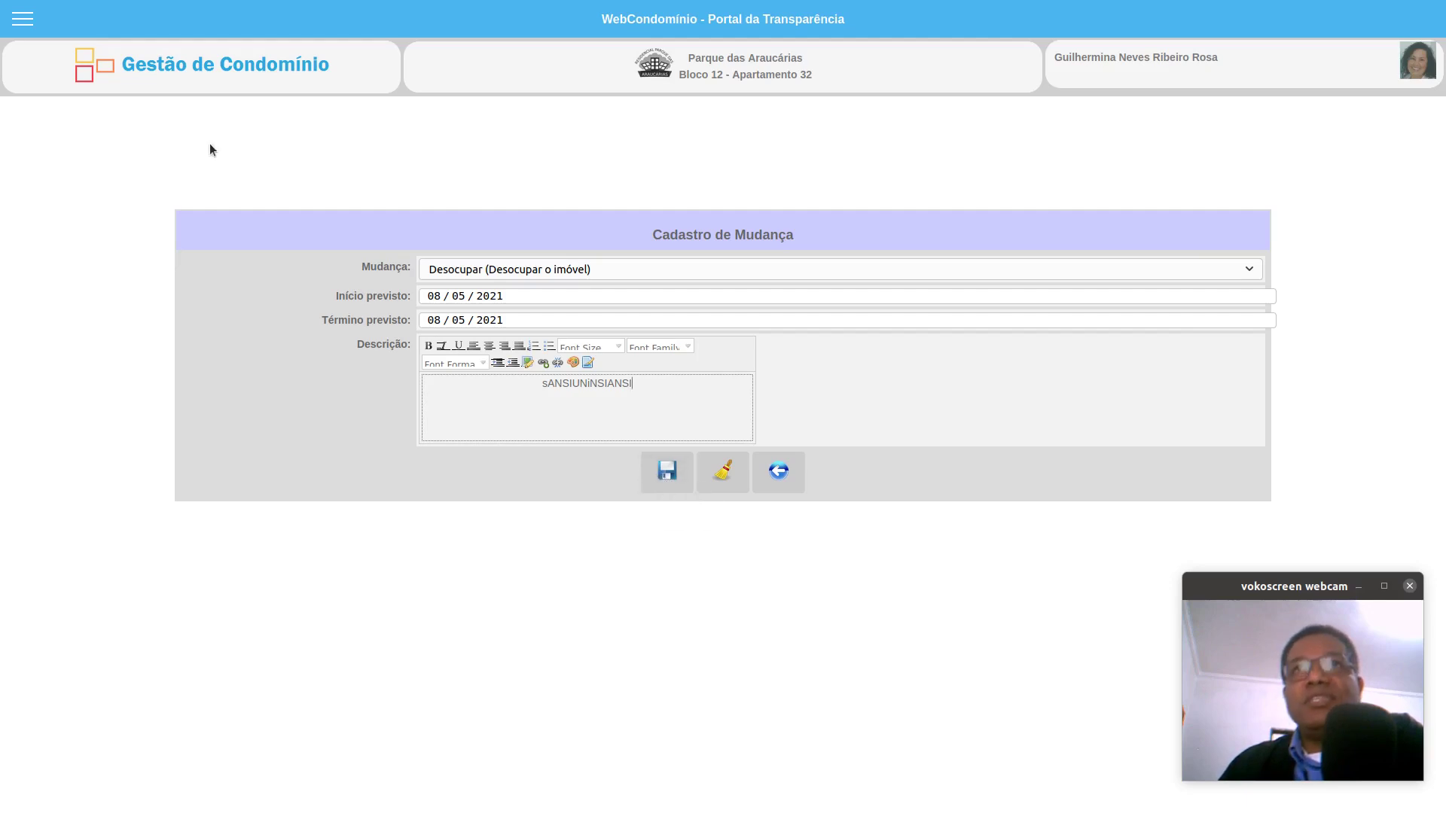
Leave the move form unsaved, open the condominium's Documentos list and highlight the Regimento Interno do Residencial Parque das Araucárias entry
{"action": "left_click", "coordinate": [23, 22]}
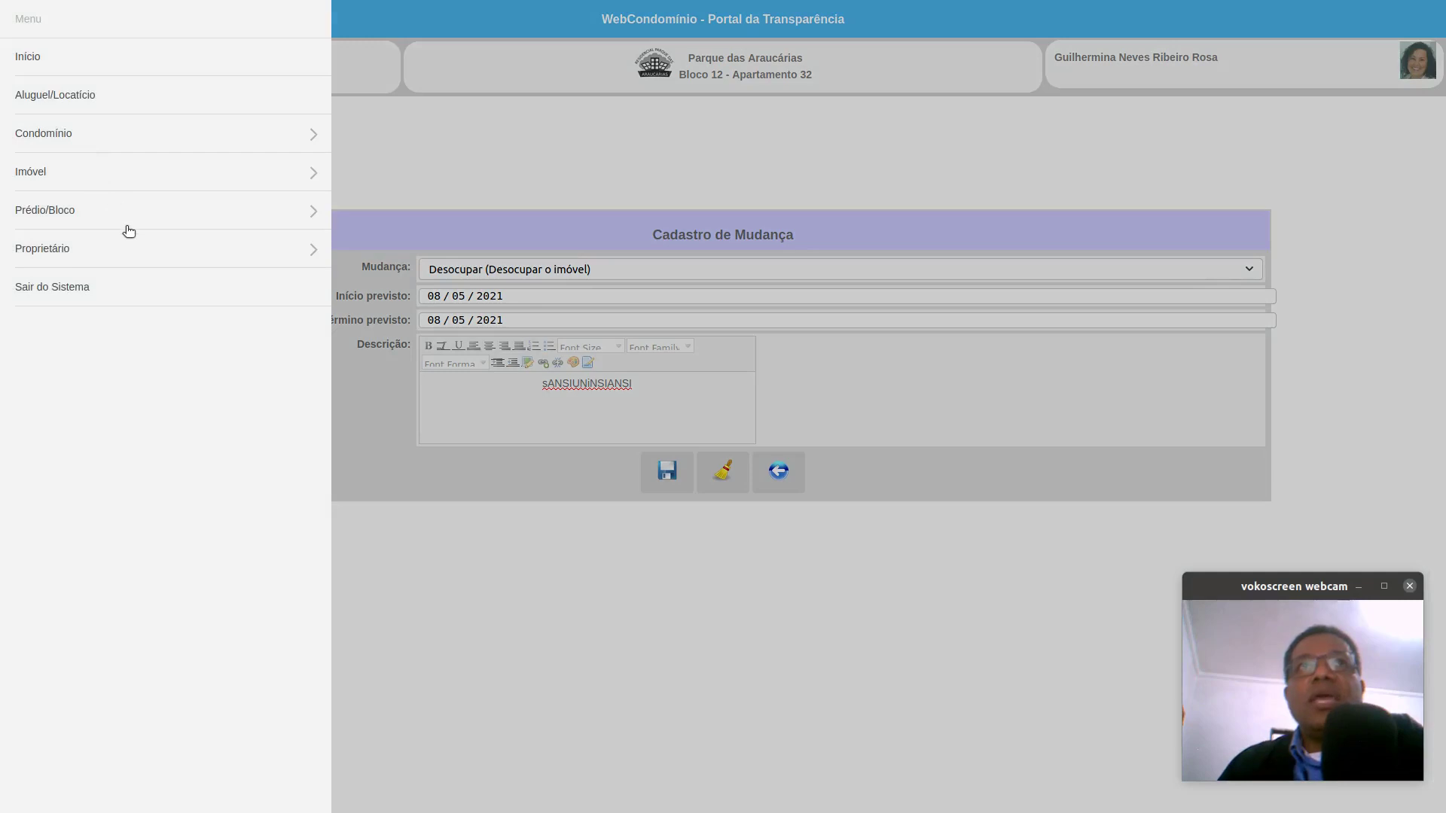
{"action": "left_click", "coordinate": [106, 136]}
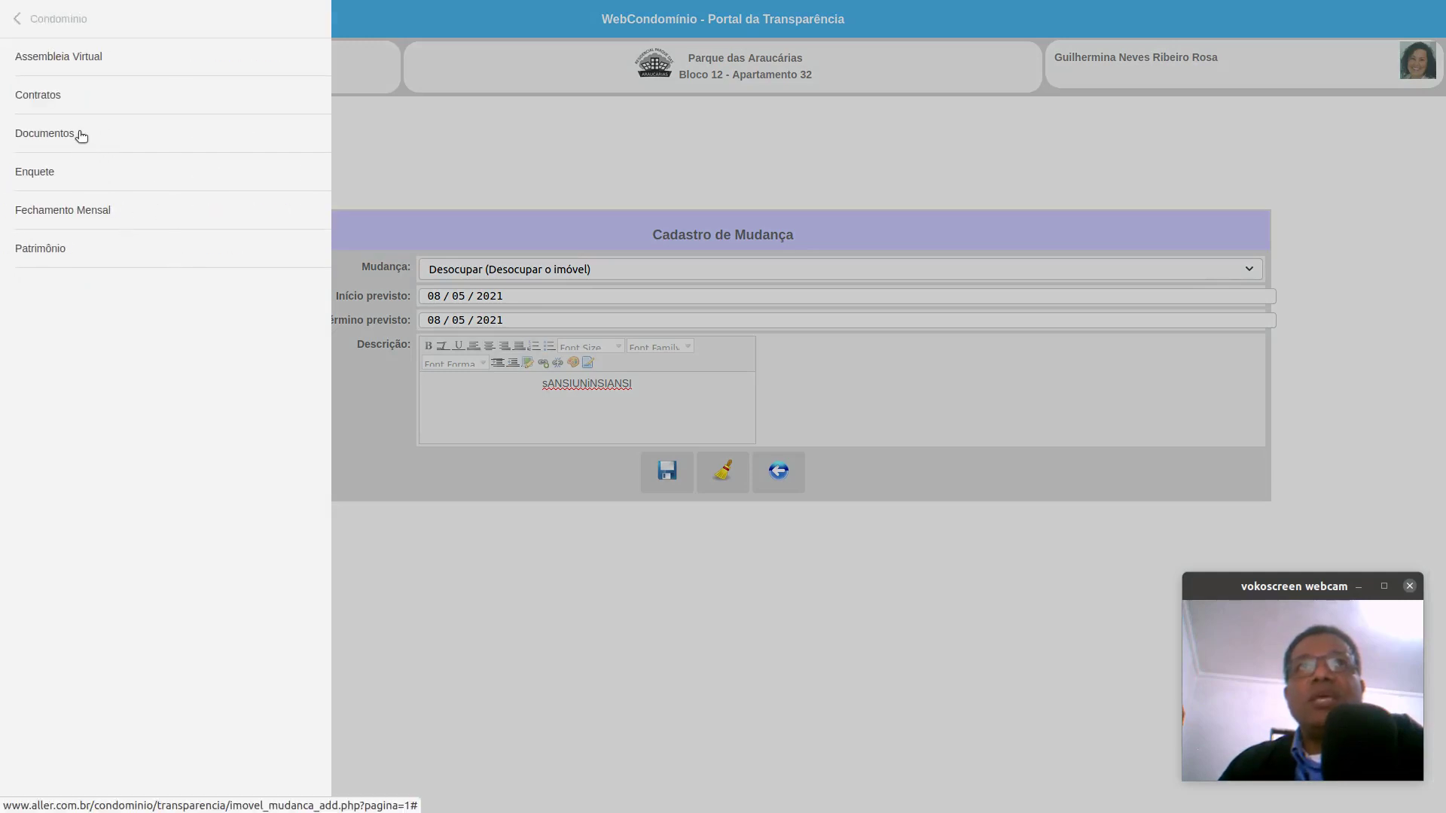
{"action": "left_click", "coordinate": [80, 135]}
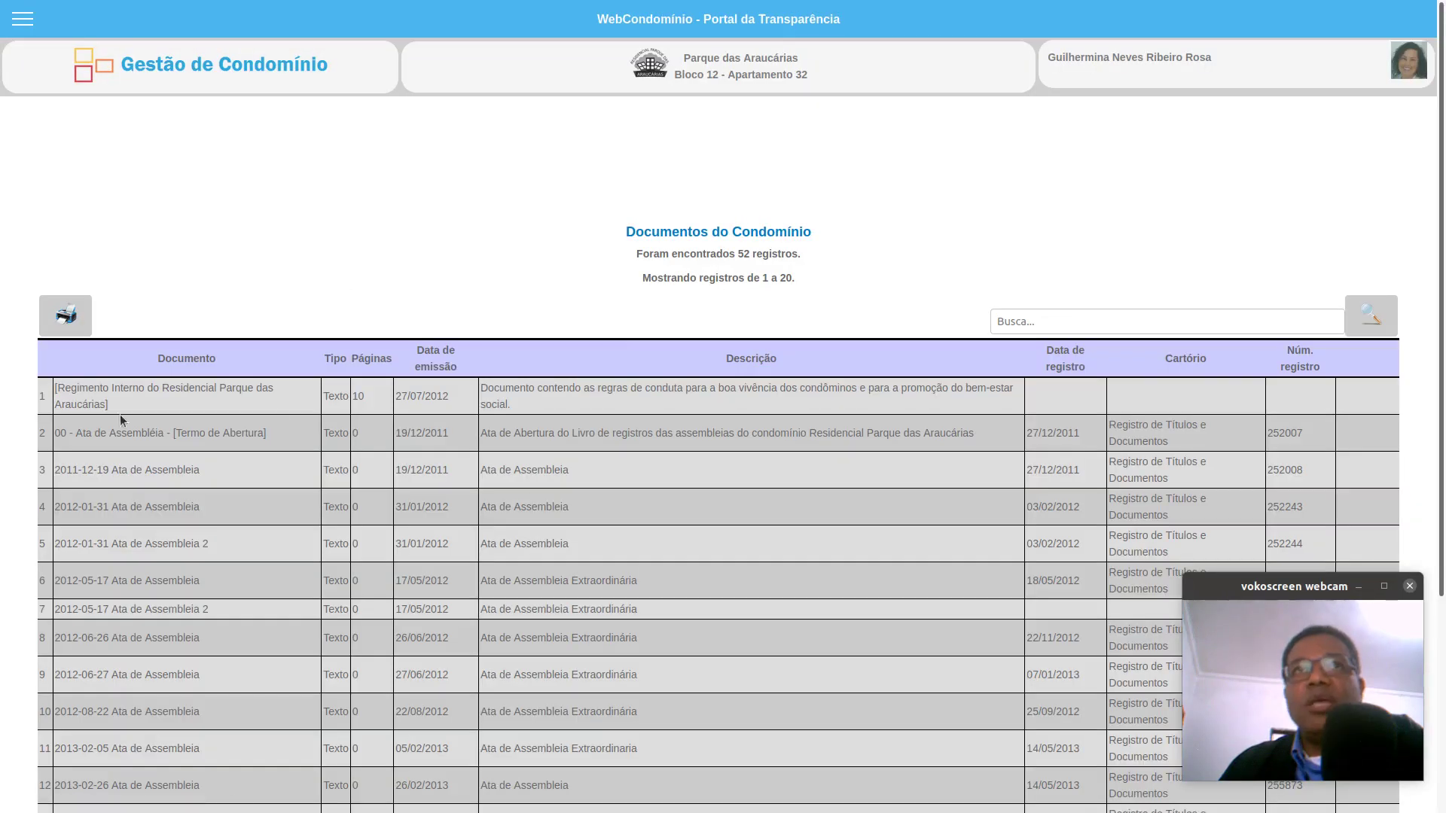
{"action": "left_click_drag", "start_coordinate": [125, 407], "coordinate": [64, 383]}
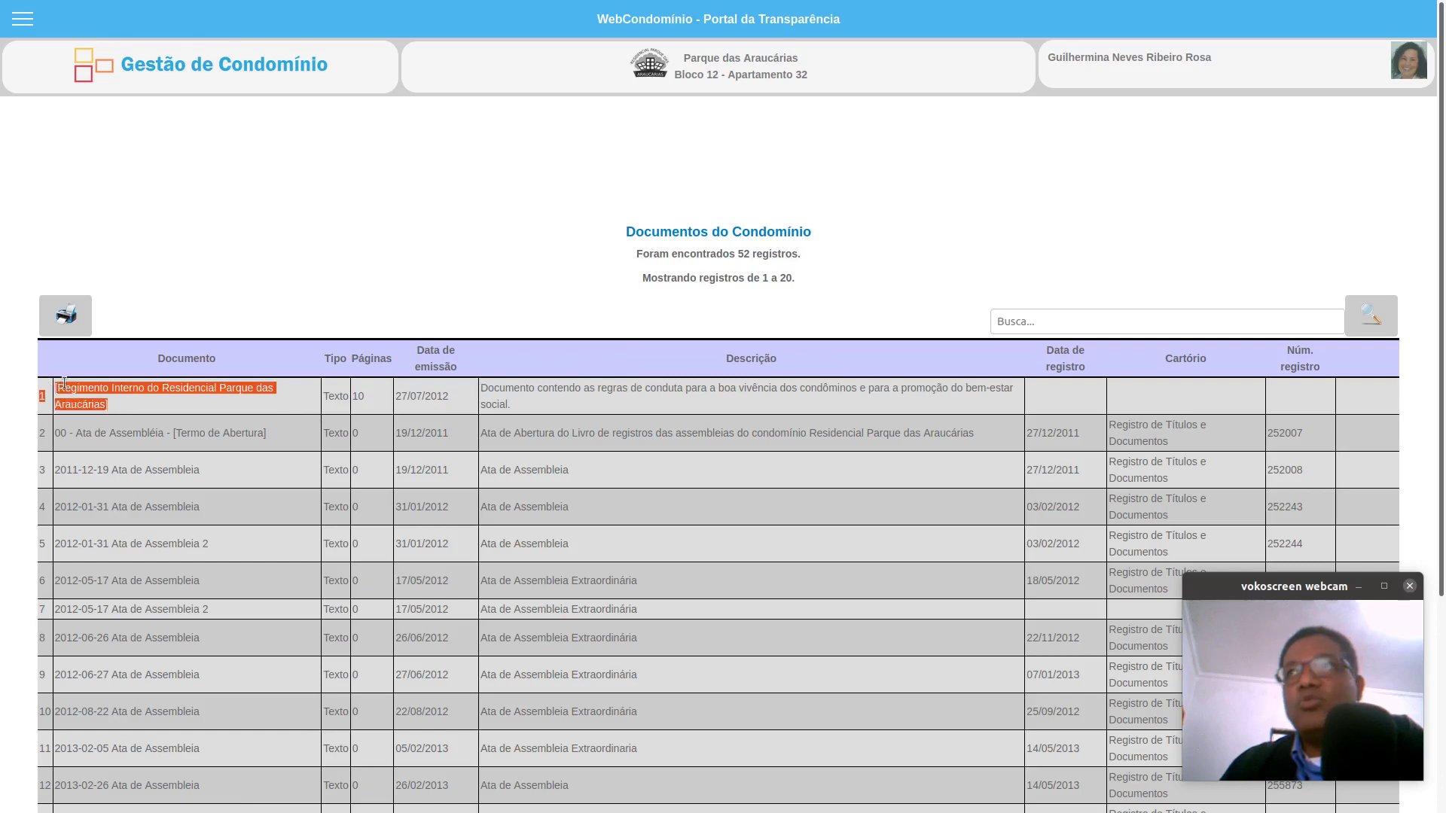
{"action": "left_click", "coordinate": [116, 400]}
View the property's Reforma page, then return to the Início page with the condominium messages
{"action": "left_click", "coordinate": [22, 30]}
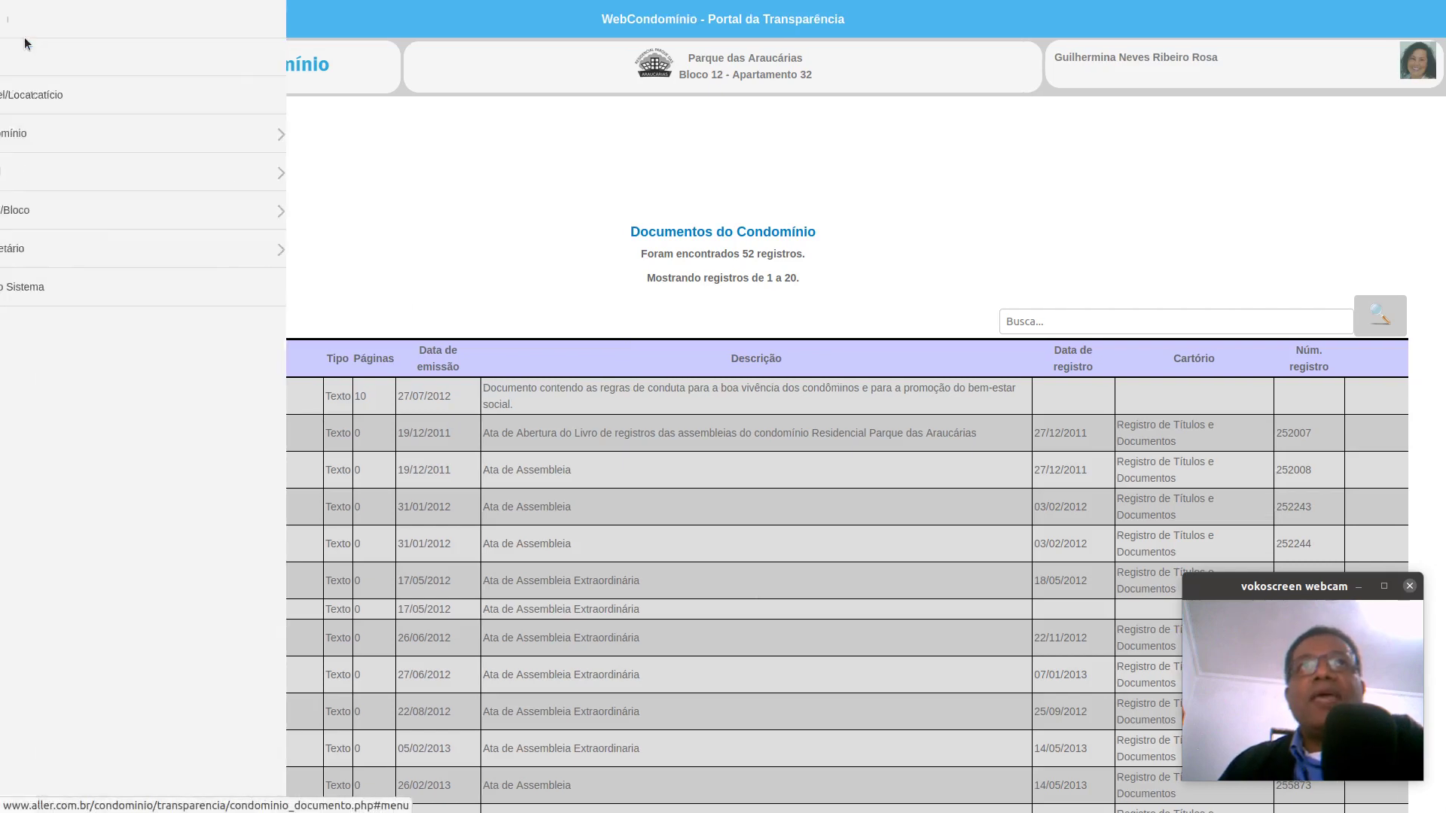
{"action": "left_click", "coordinate": [117, 177]}
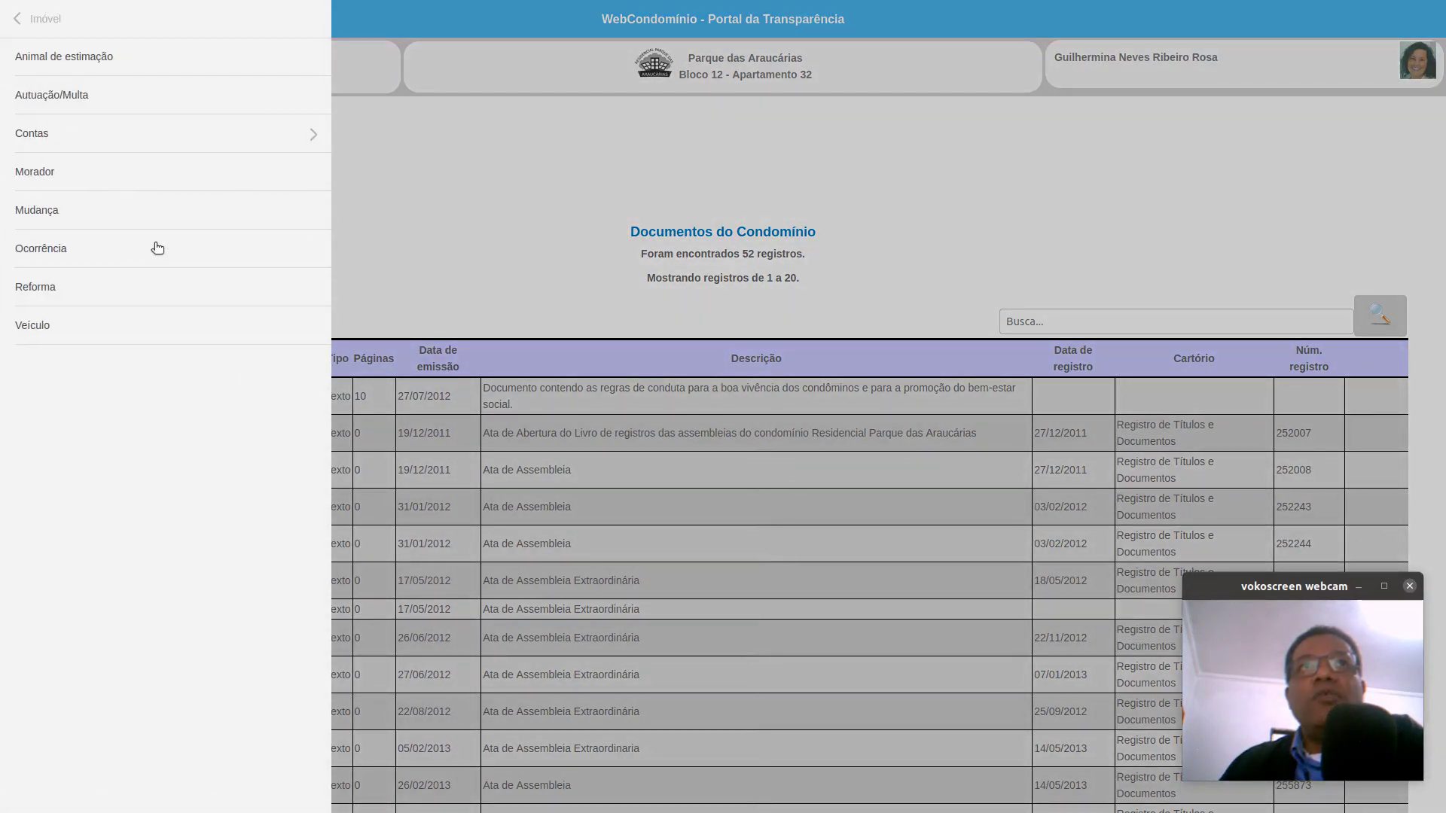
{"action": "left_click", "coordinate": [47, 287]}
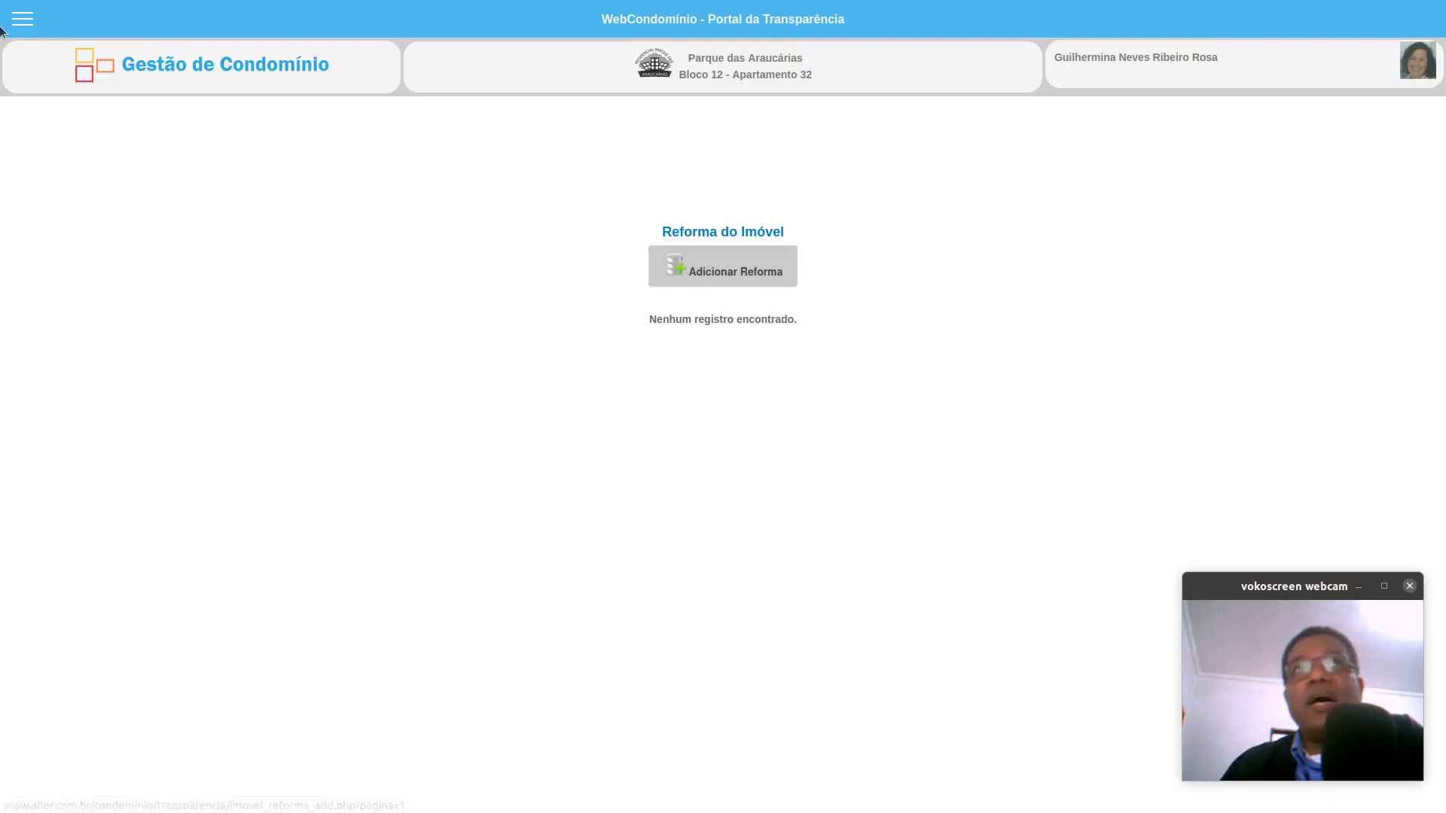
{"action": "left_click", "coordinate": [23, 19]}
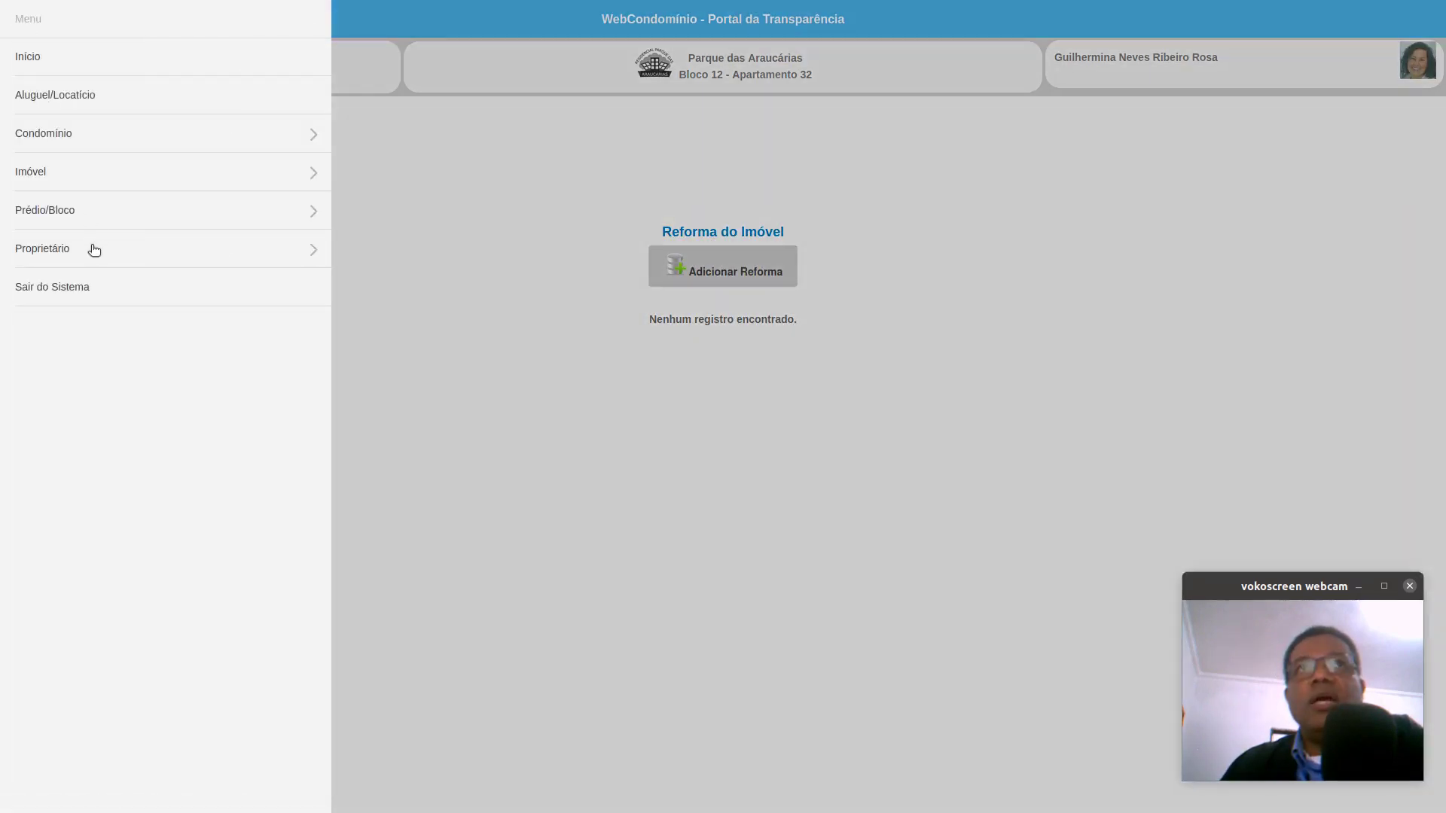
{"action": "left_click", "coordinate": [30, 59]}
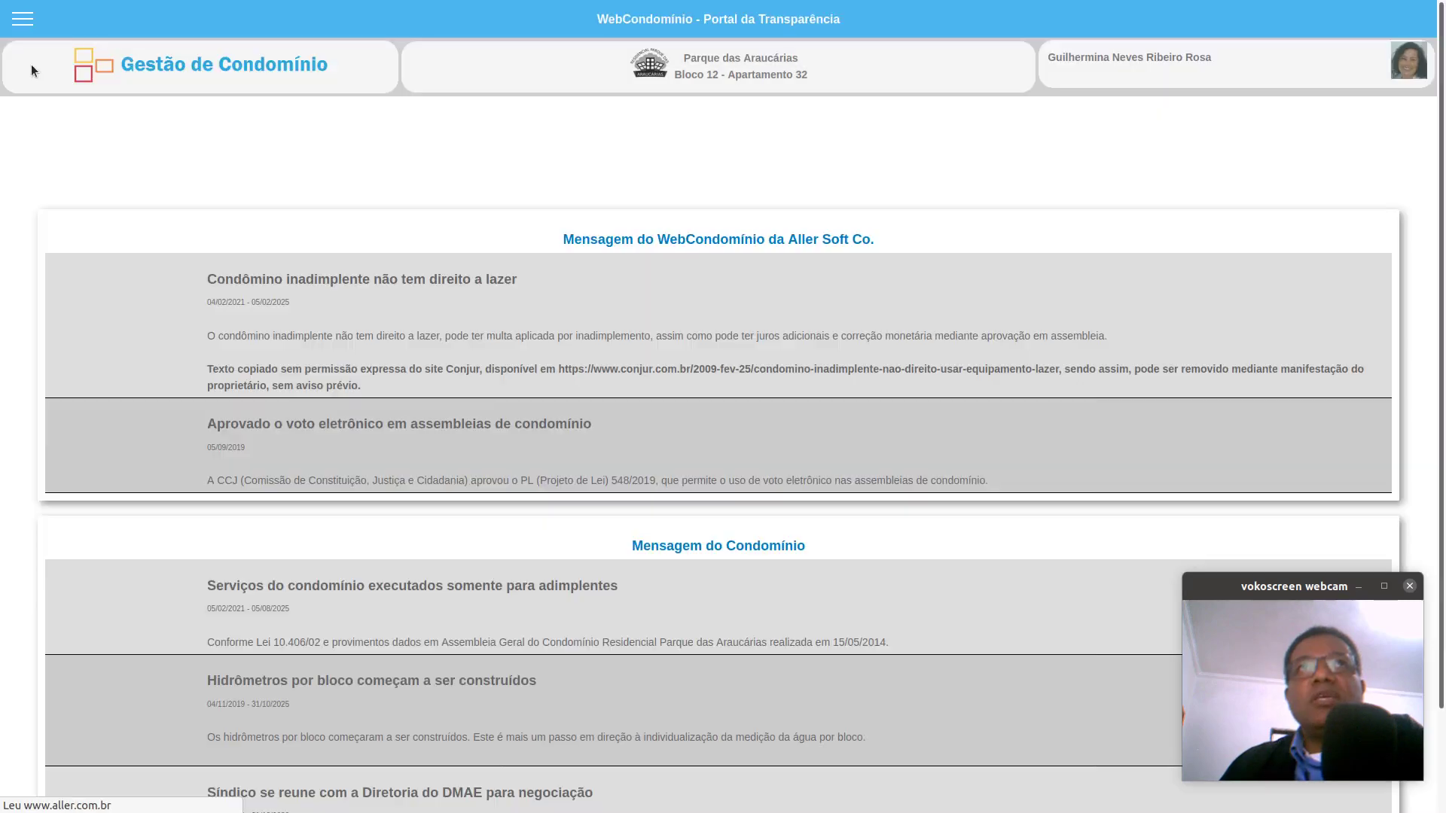
Go to the property's Reforma page and open a new registration form for a Reforma
{"action": "left_click", "coordinate": [22, 18]}
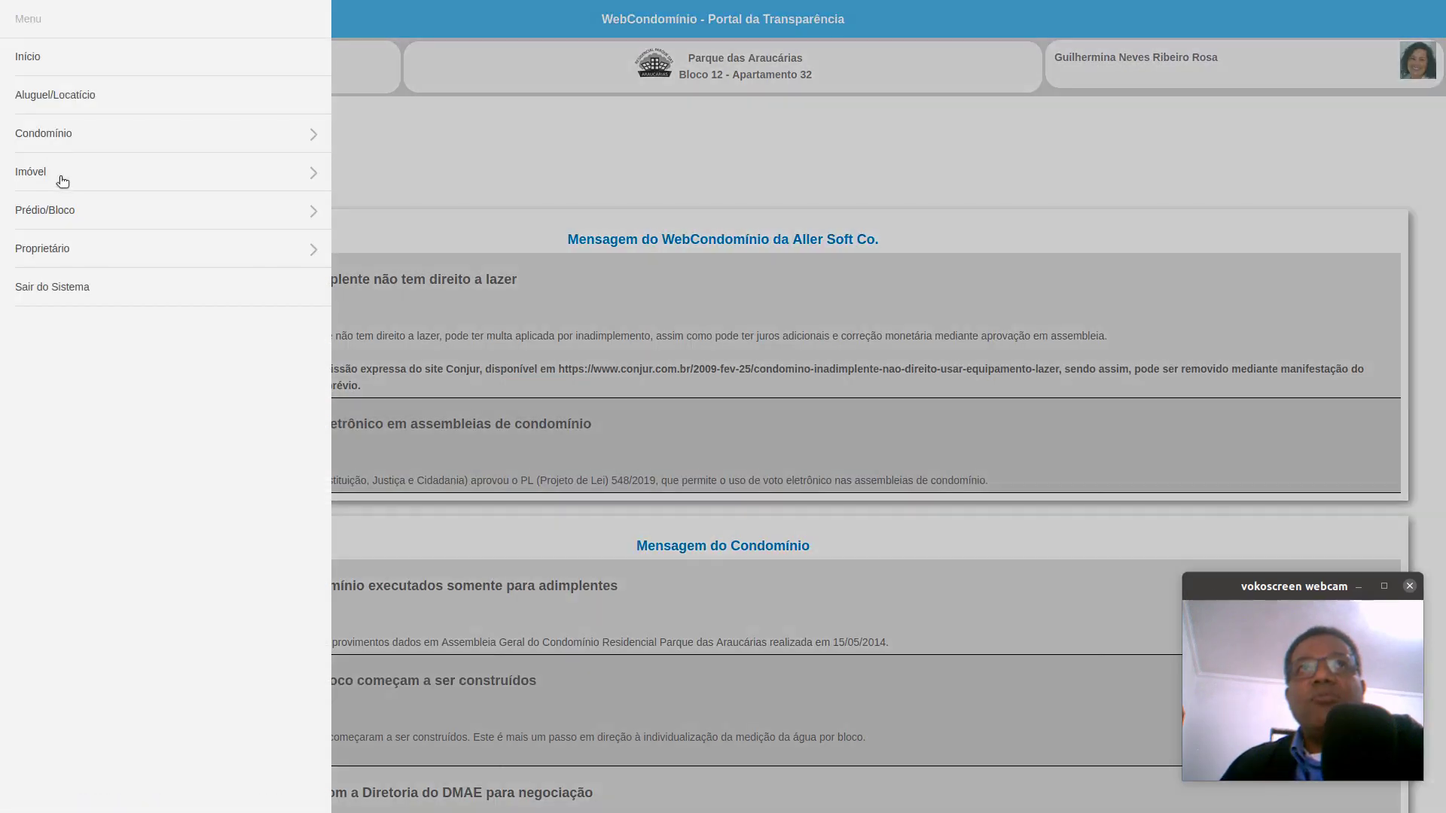
{"action": "left_click", "coordinate": [61, 182]}
{"action": "left_click", "coordinate": [47, 290]}
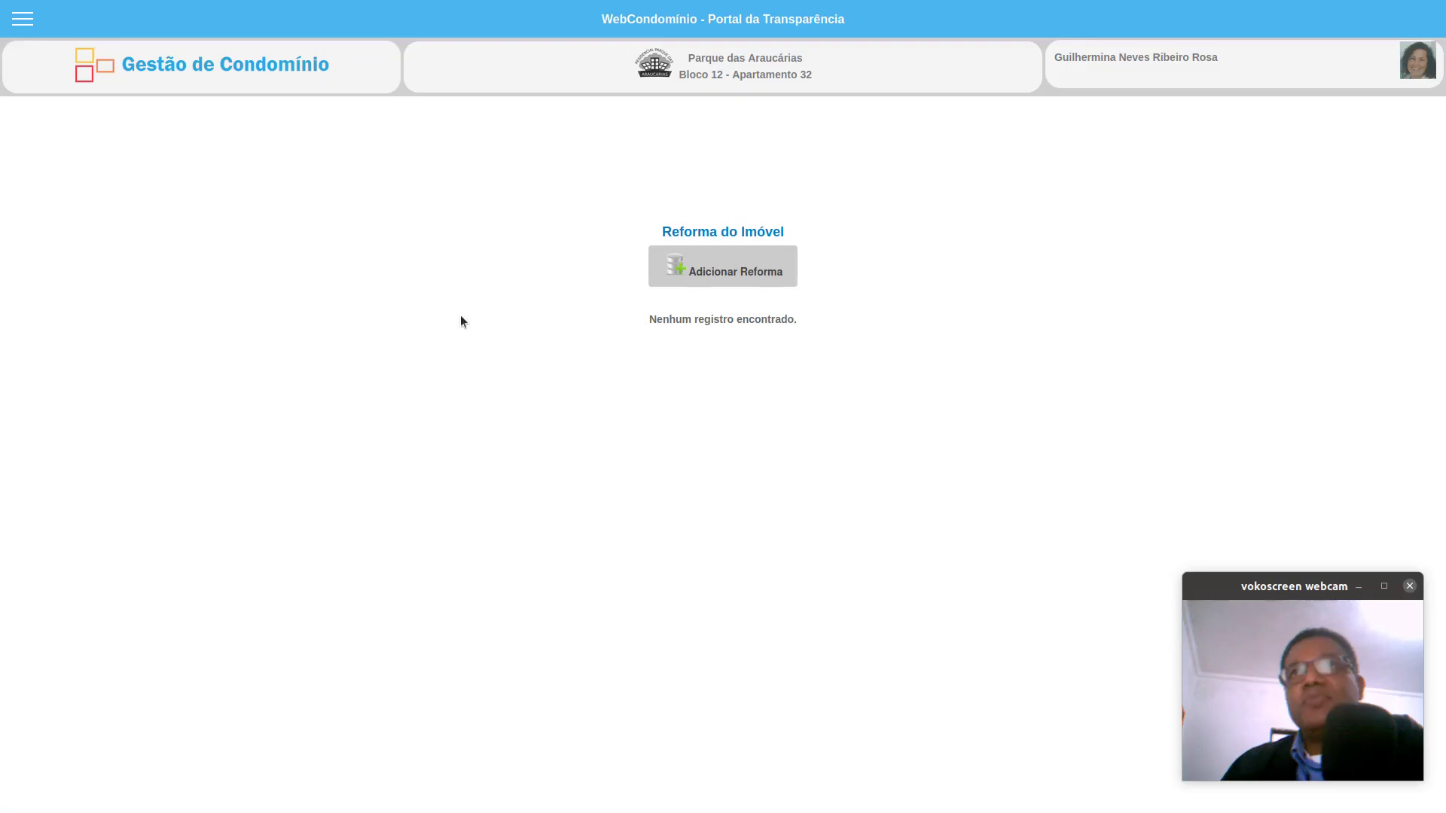
{"action": "left_click", "coordinate": [722, 267]}
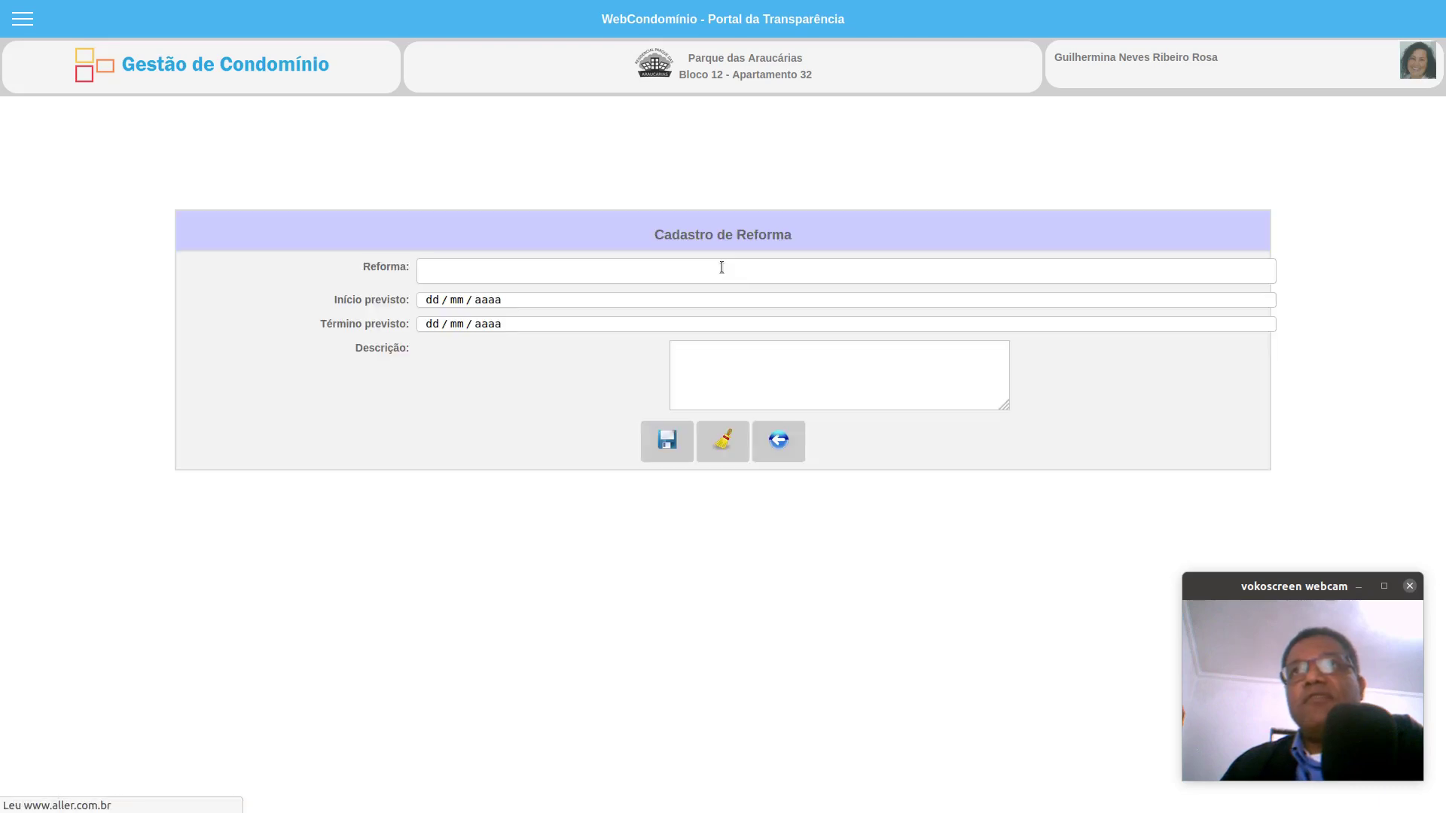
Fill in the renovation form with "Trocar pisos", expected start 10/05/2021 and expected end 28/05/2021, leaving the description empty
{"action": "left_click", "coordinate": [472, 271]}
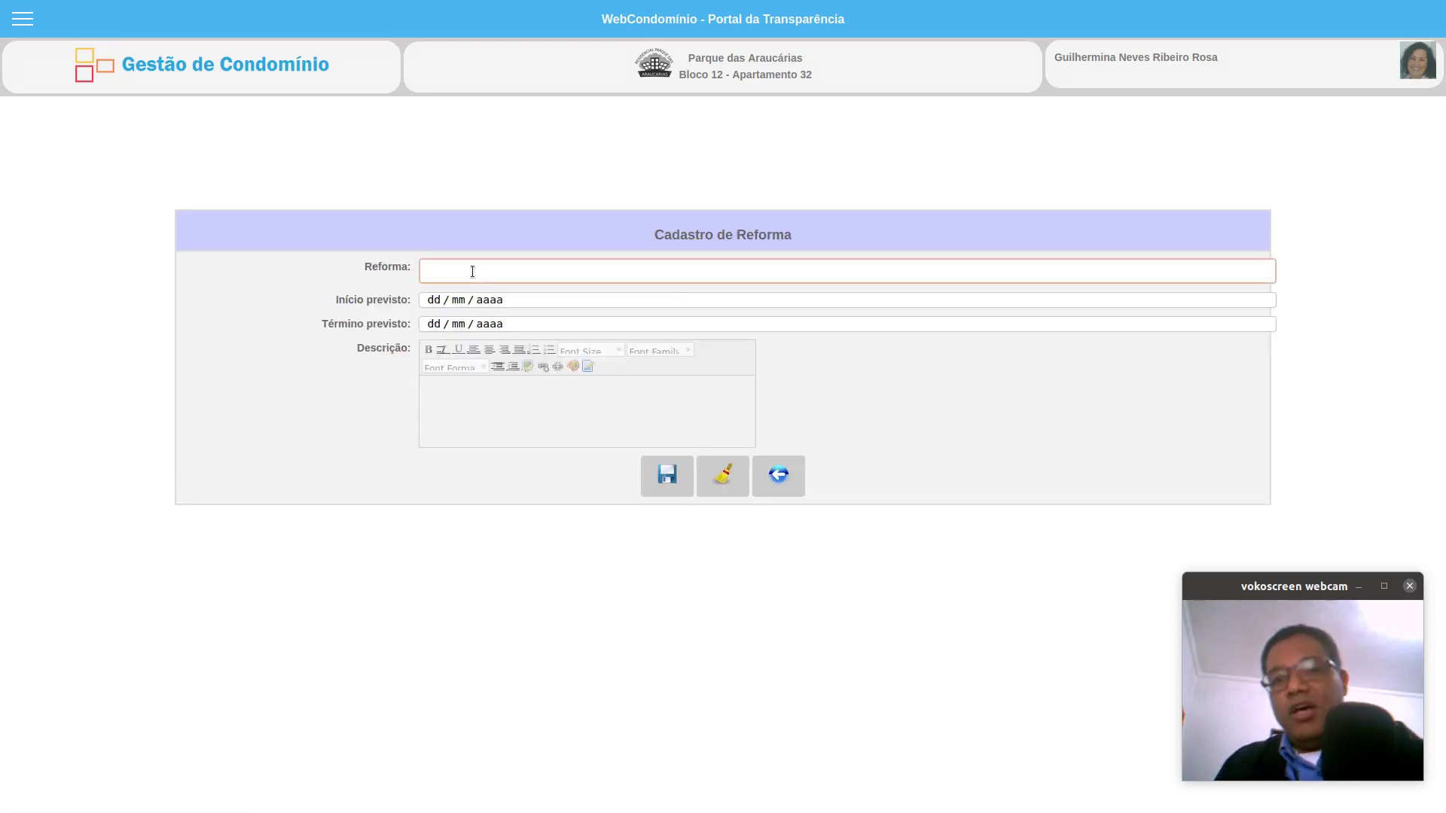
{"action": "type", "text": "Trocar pisos"}
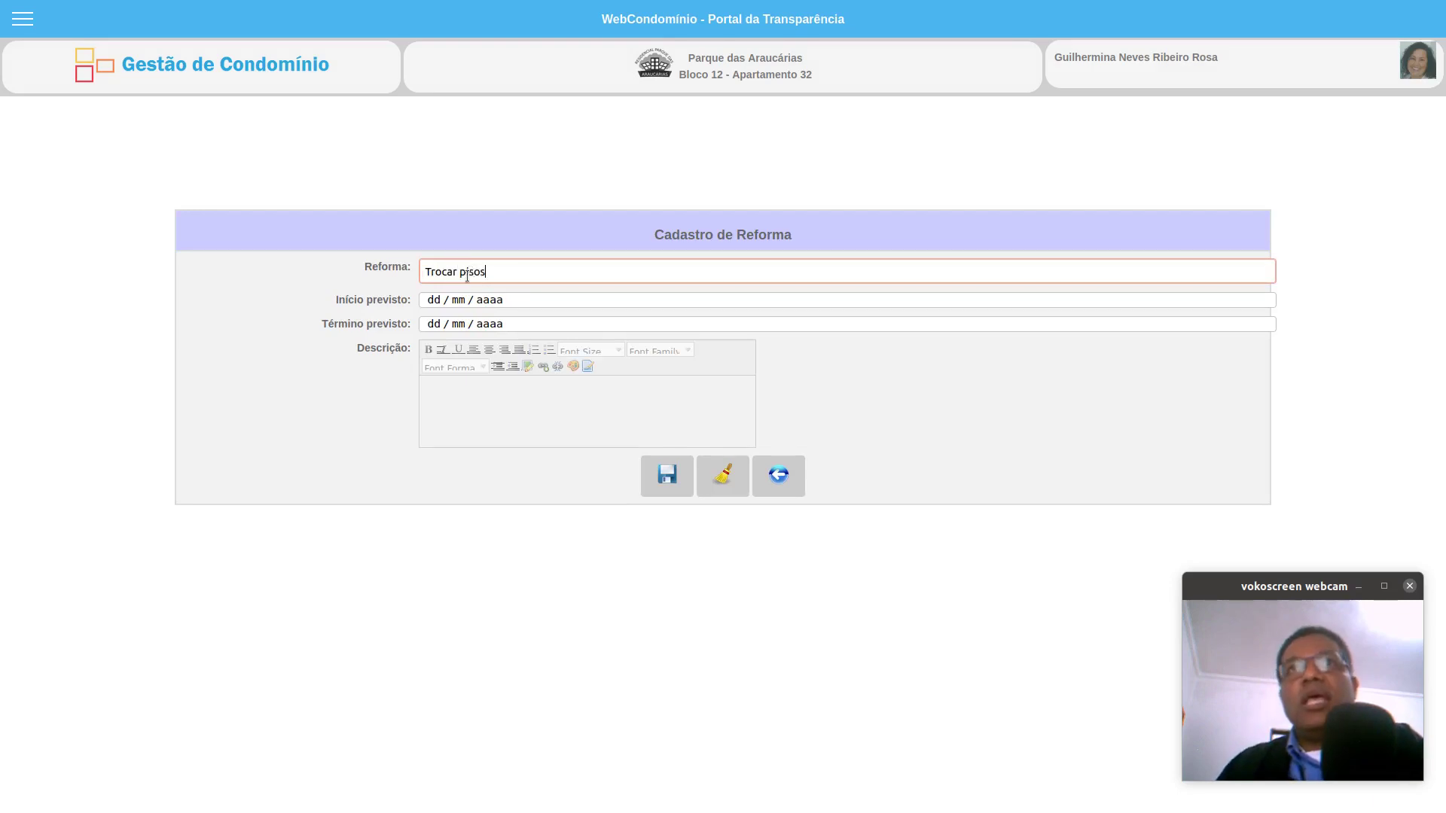
{"action": "left_click", "coordinate": [458, 299]}
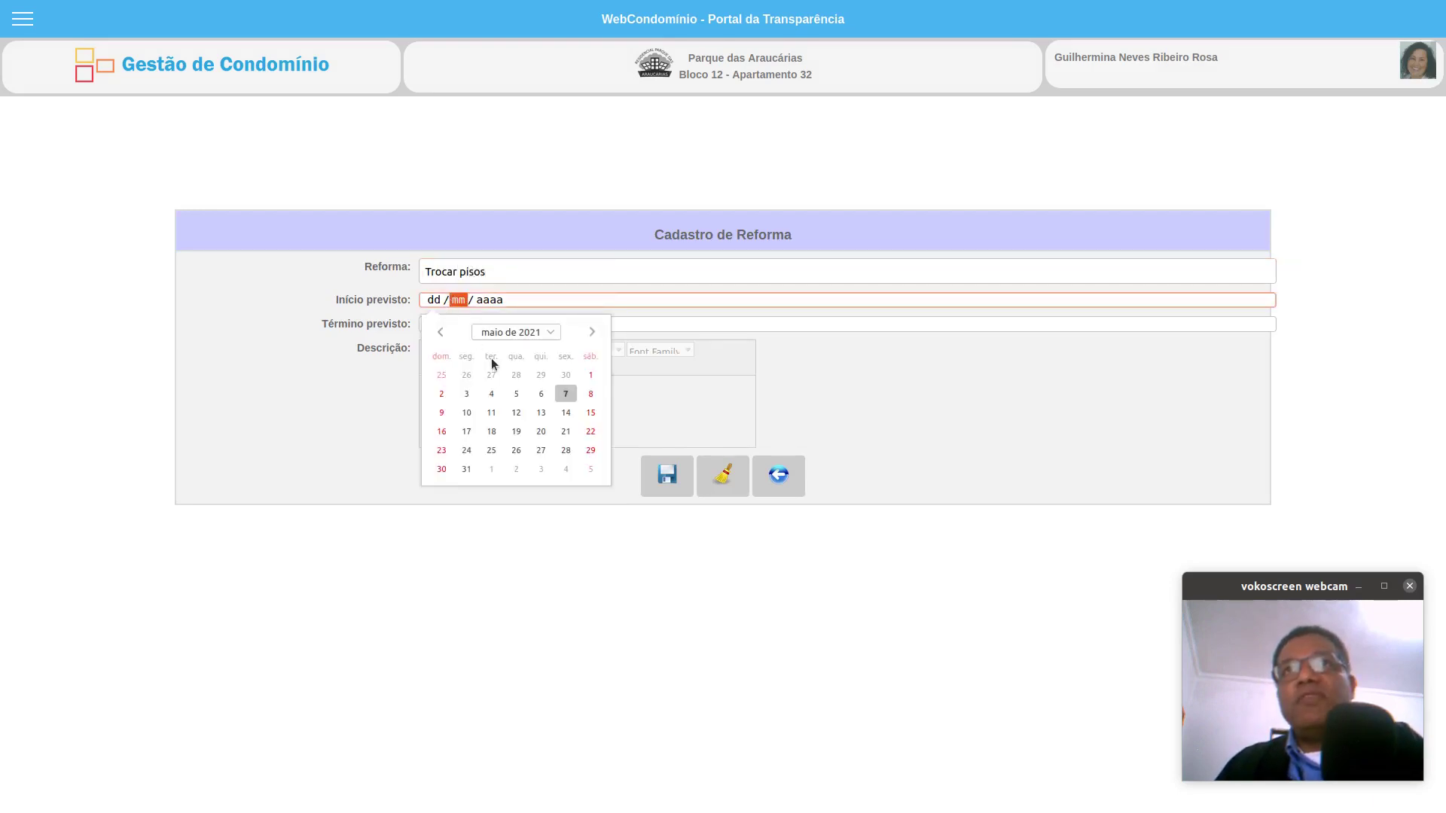
{"action": "left_click", "coordinate": [466, 412]}
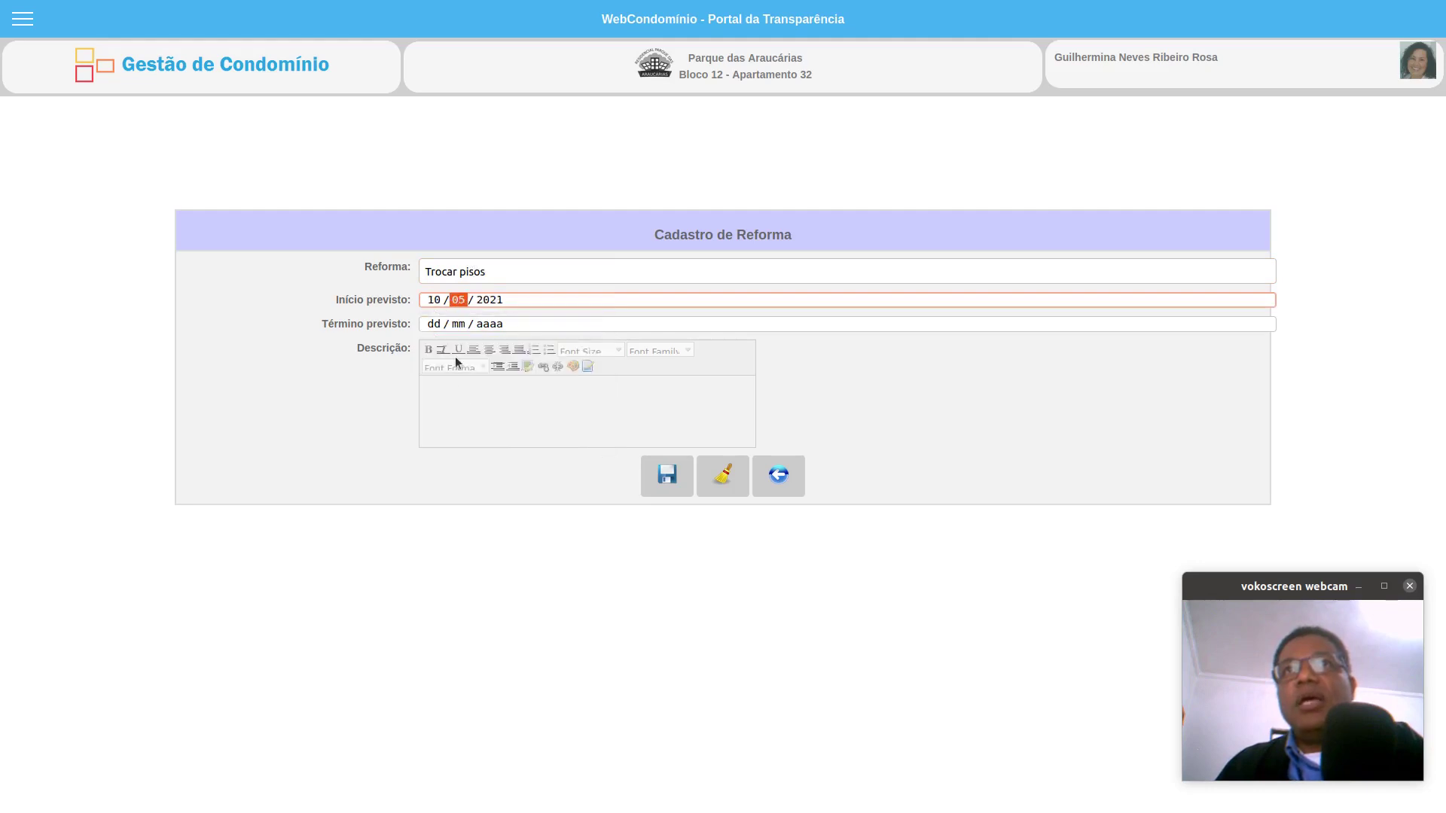
{"action": "left_click", "coordinate": [455, 327]}
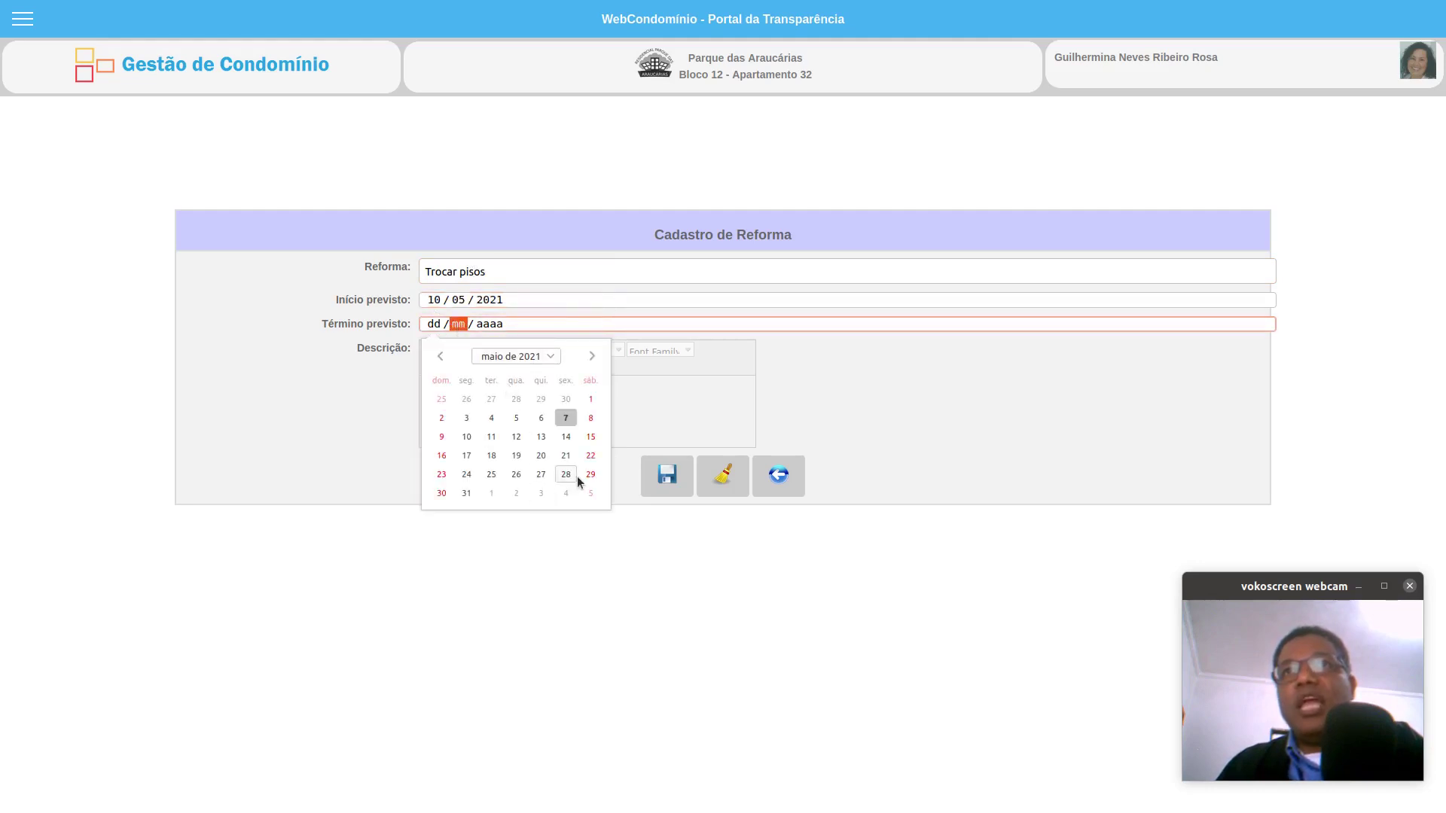
{"action": "left_click", "coordinate": [566, 475]}
{"action": "left_click", "coordinate": [532, 422]}
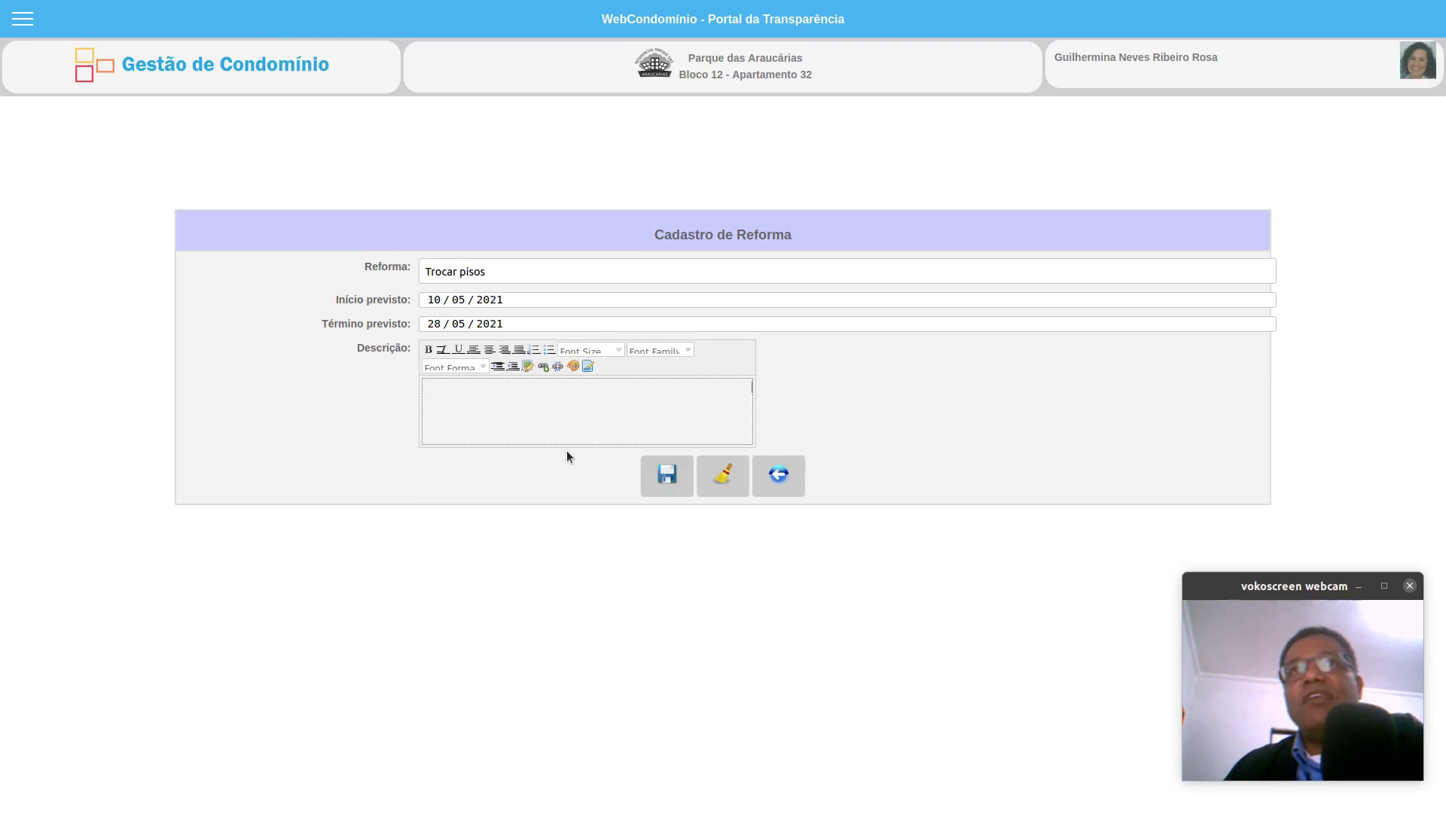
Leave the renovation form unsaved and open a new registration form for an Ocorrência of the property
{"action": "left_click", "coordinate": [17, 21]}
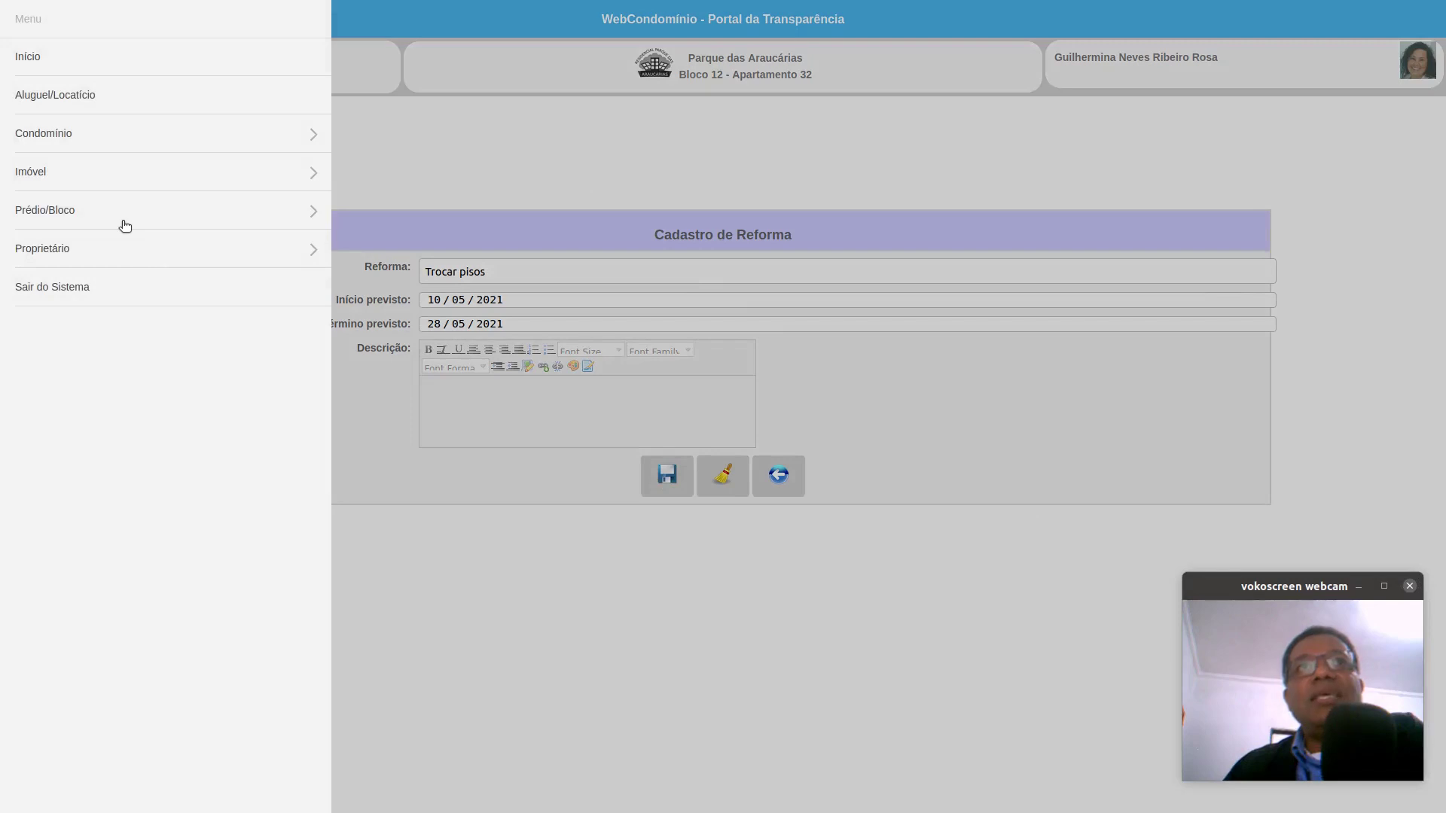
{"action": "left_click", "coordinate": [104, 180]}
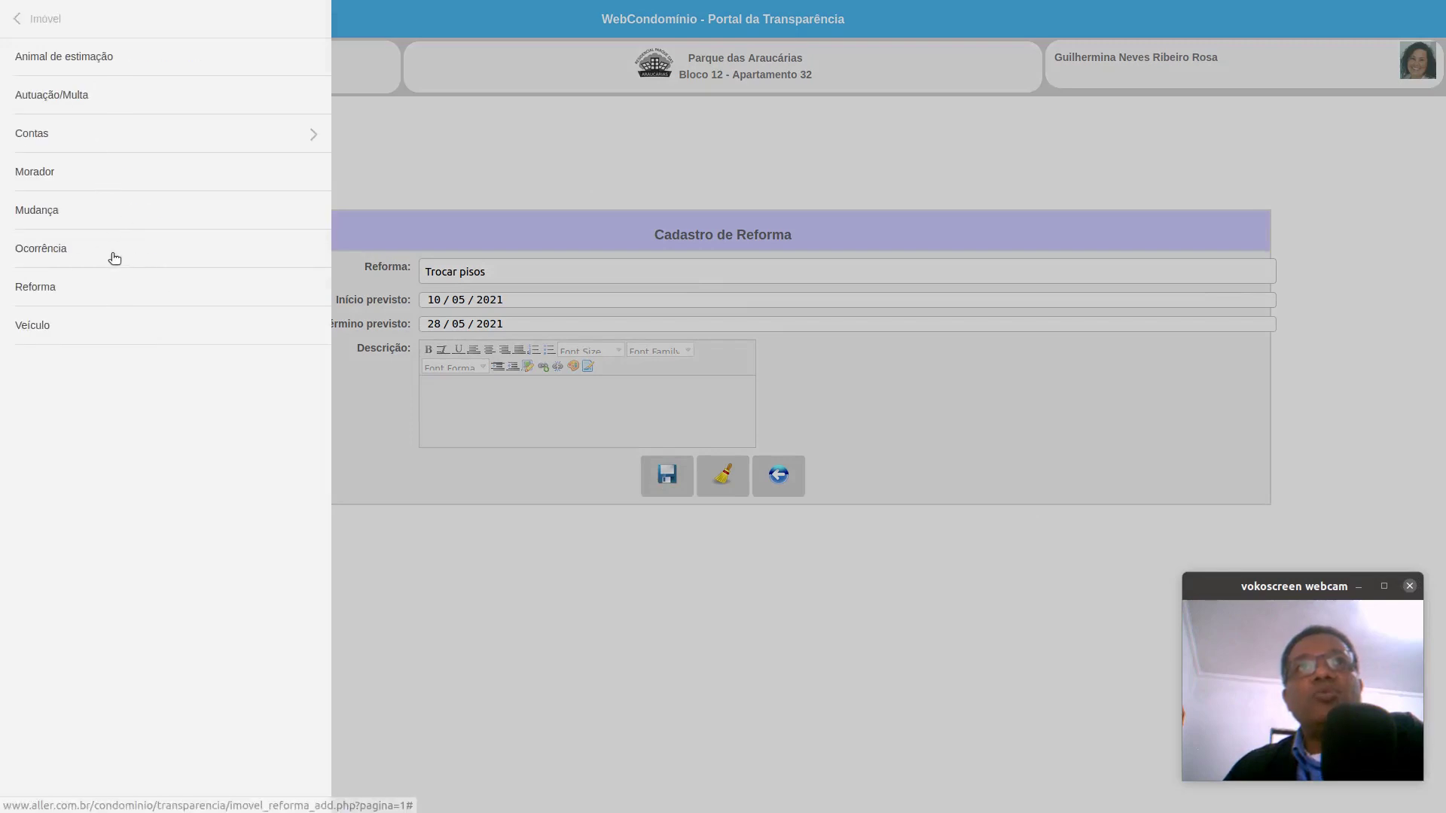
{"action": "left_click", "coordinate": [45, 249]}
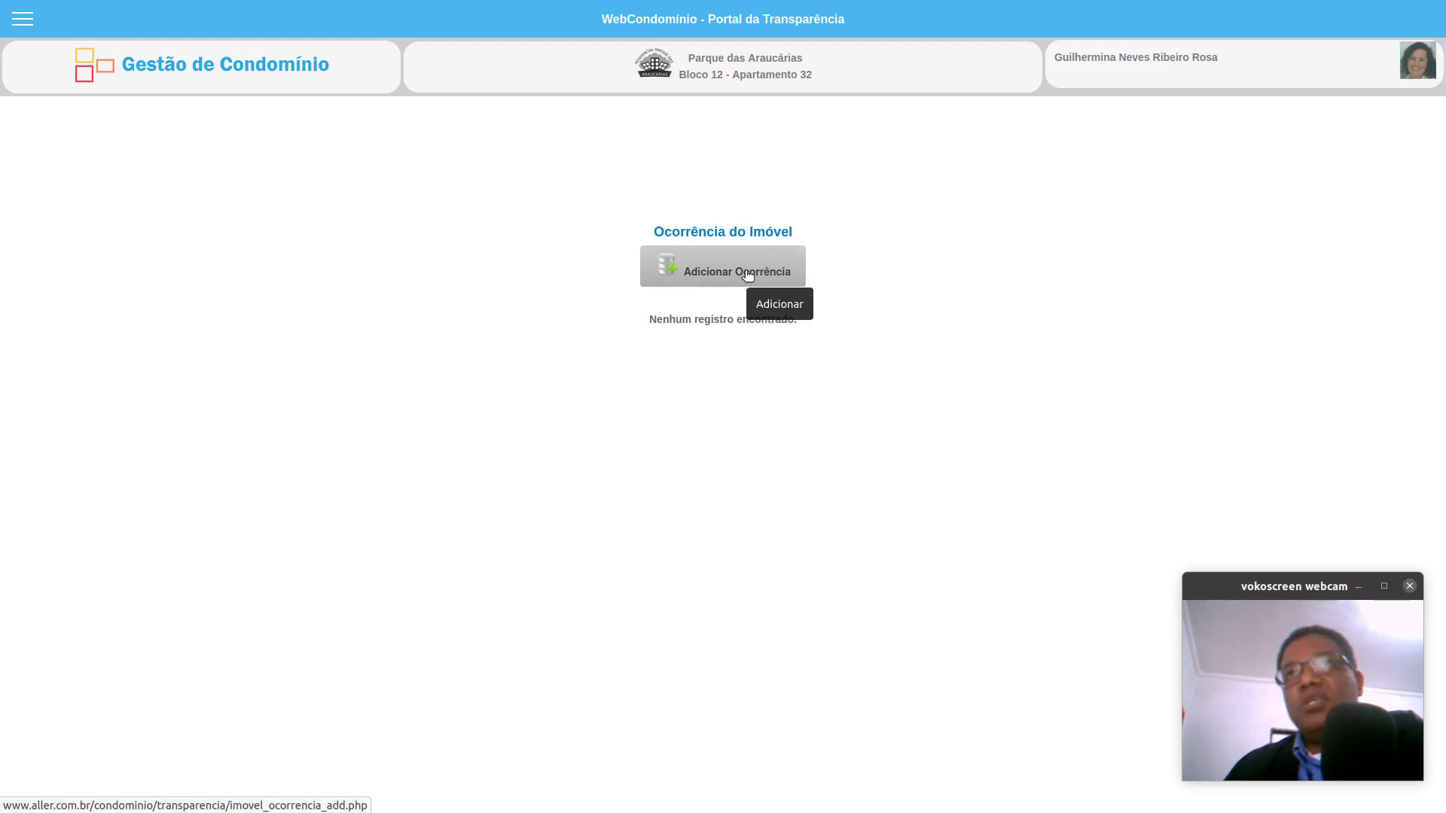
{"action": "left_click", "coordinate": [747, 275]}
Set the occurrence's date to 06/05/2021 and its type to Imóvel, keeping Administrativa as the origin
{"action": "left_click", "coordinate": [309, 267]}
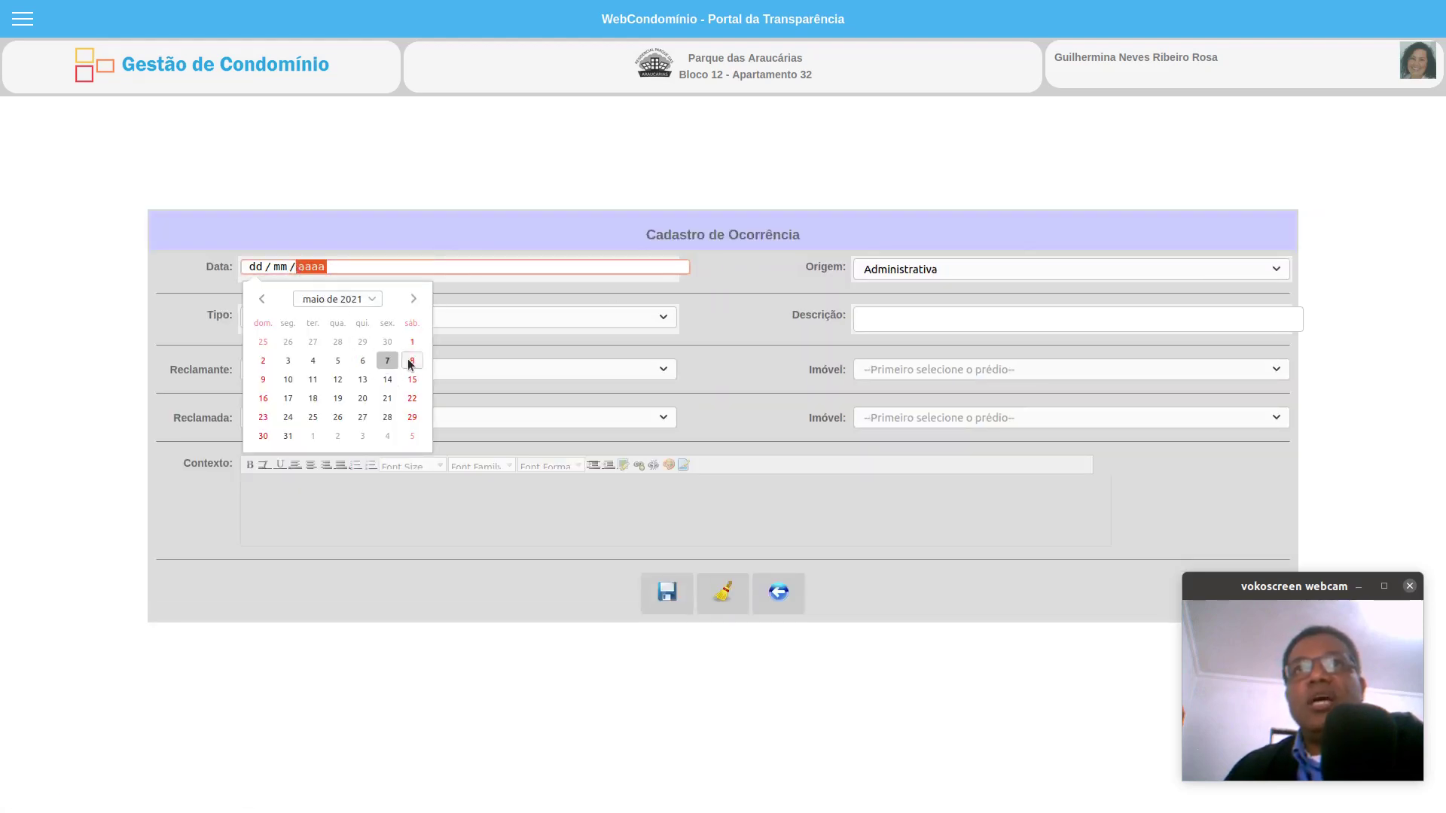
{"action": "left_click", "coordinate": [359, 362]}
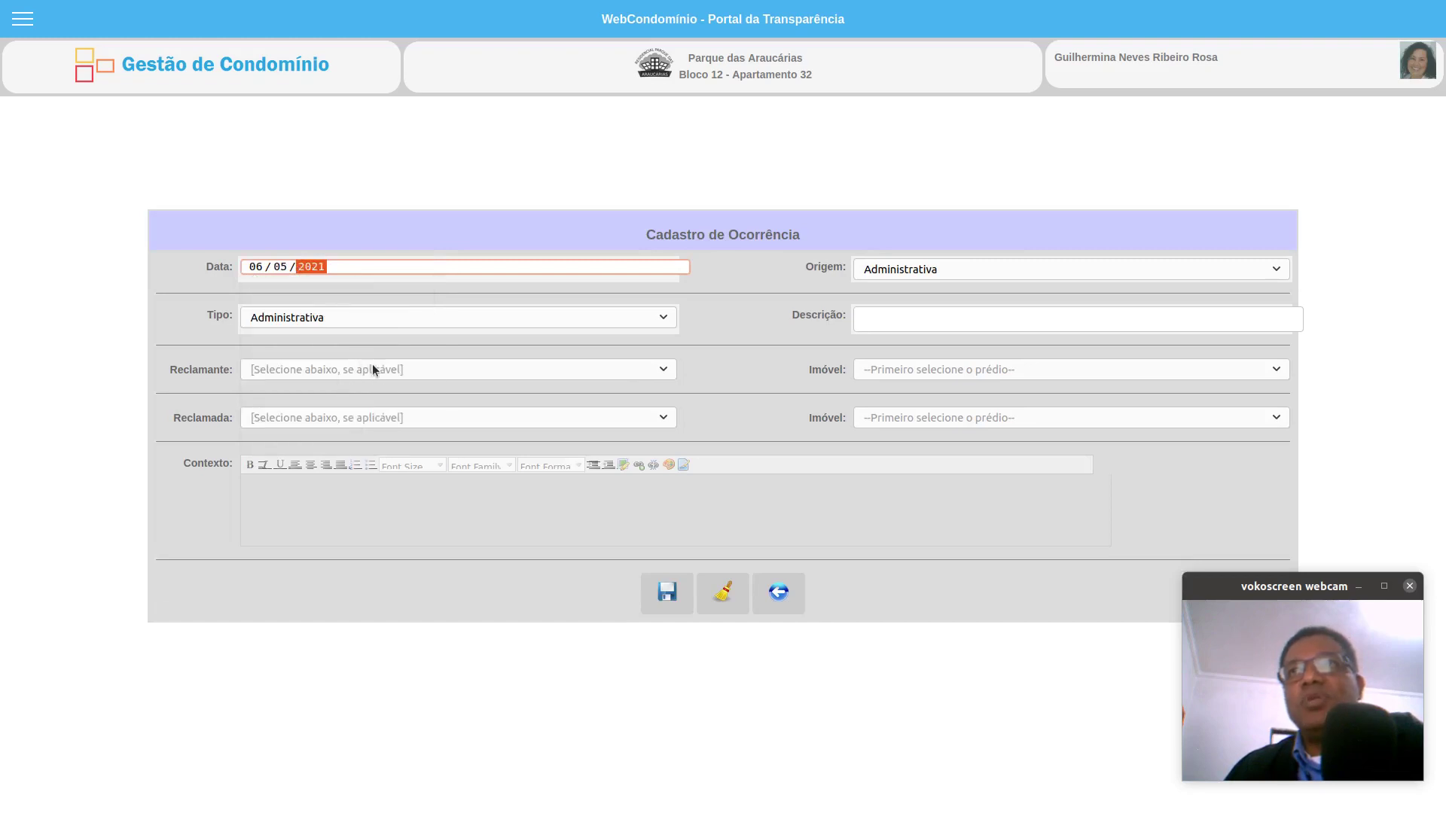
{"action": "left_click", "coordinate": [900, 269]}
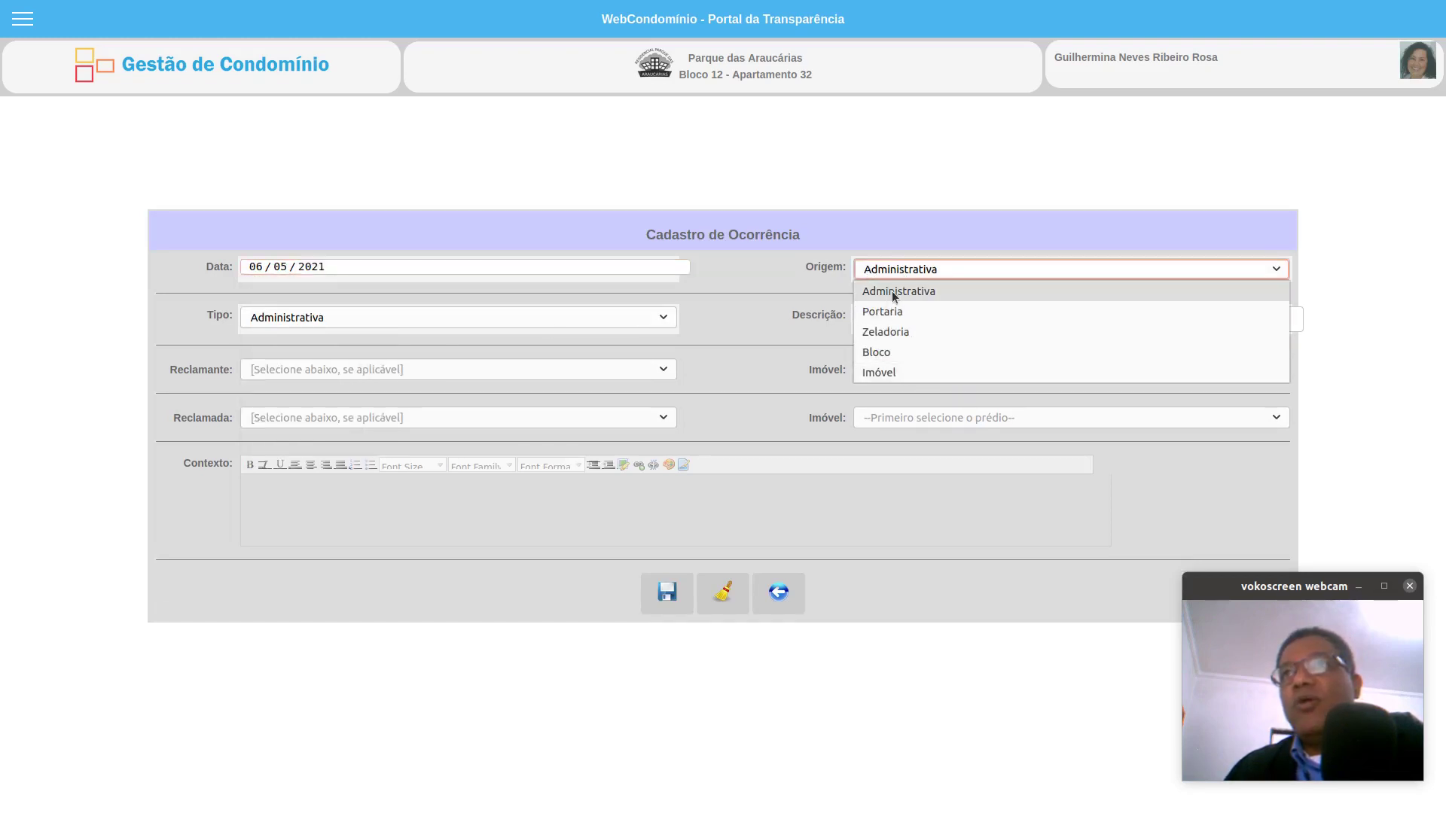
{"action": "left_click", "coordinate": [725, 284]}
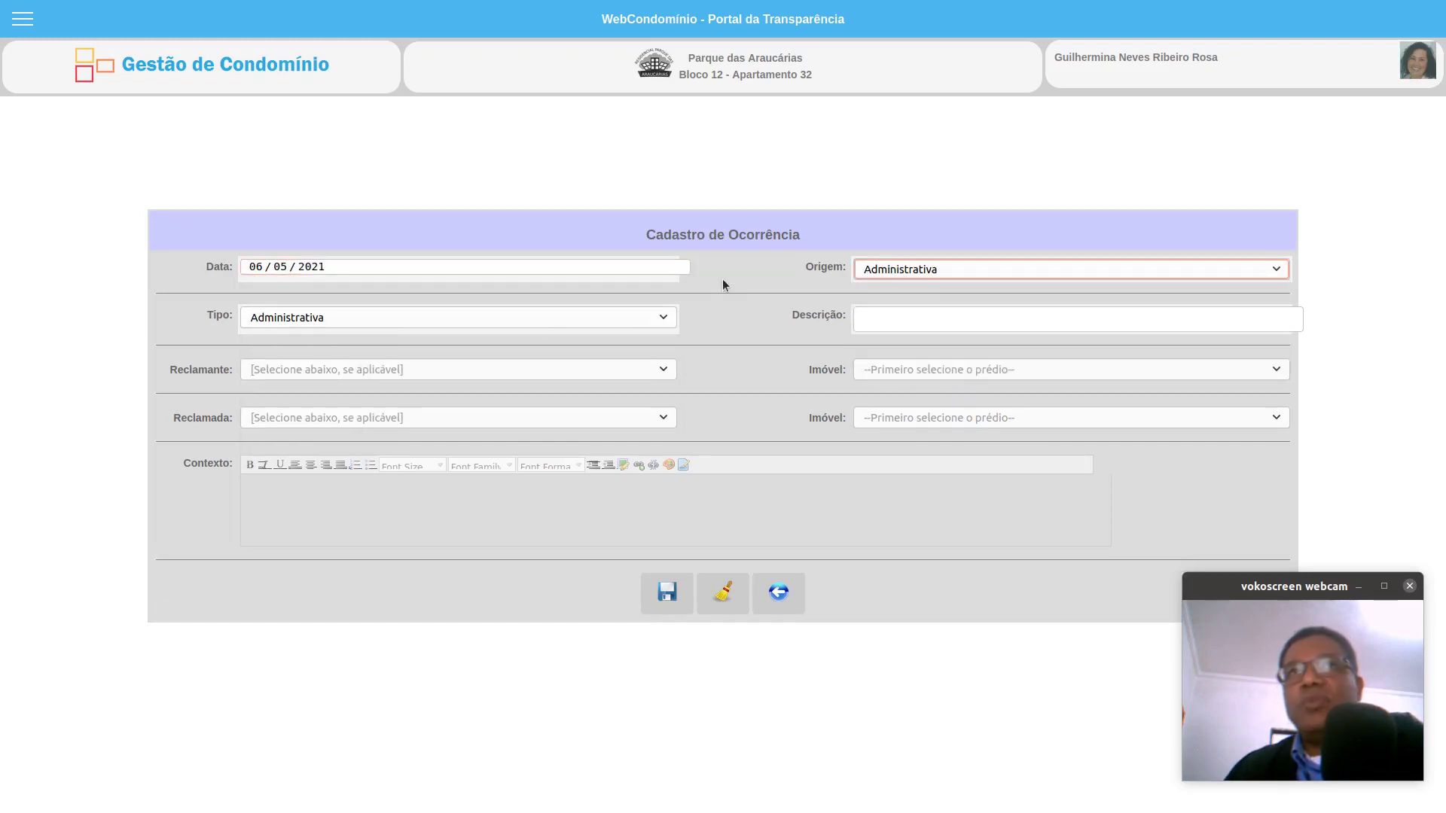
{"action": "left_click", "coordinate": [652, 318]}
{"action": "left_click", "coordinate": [464, 401]}
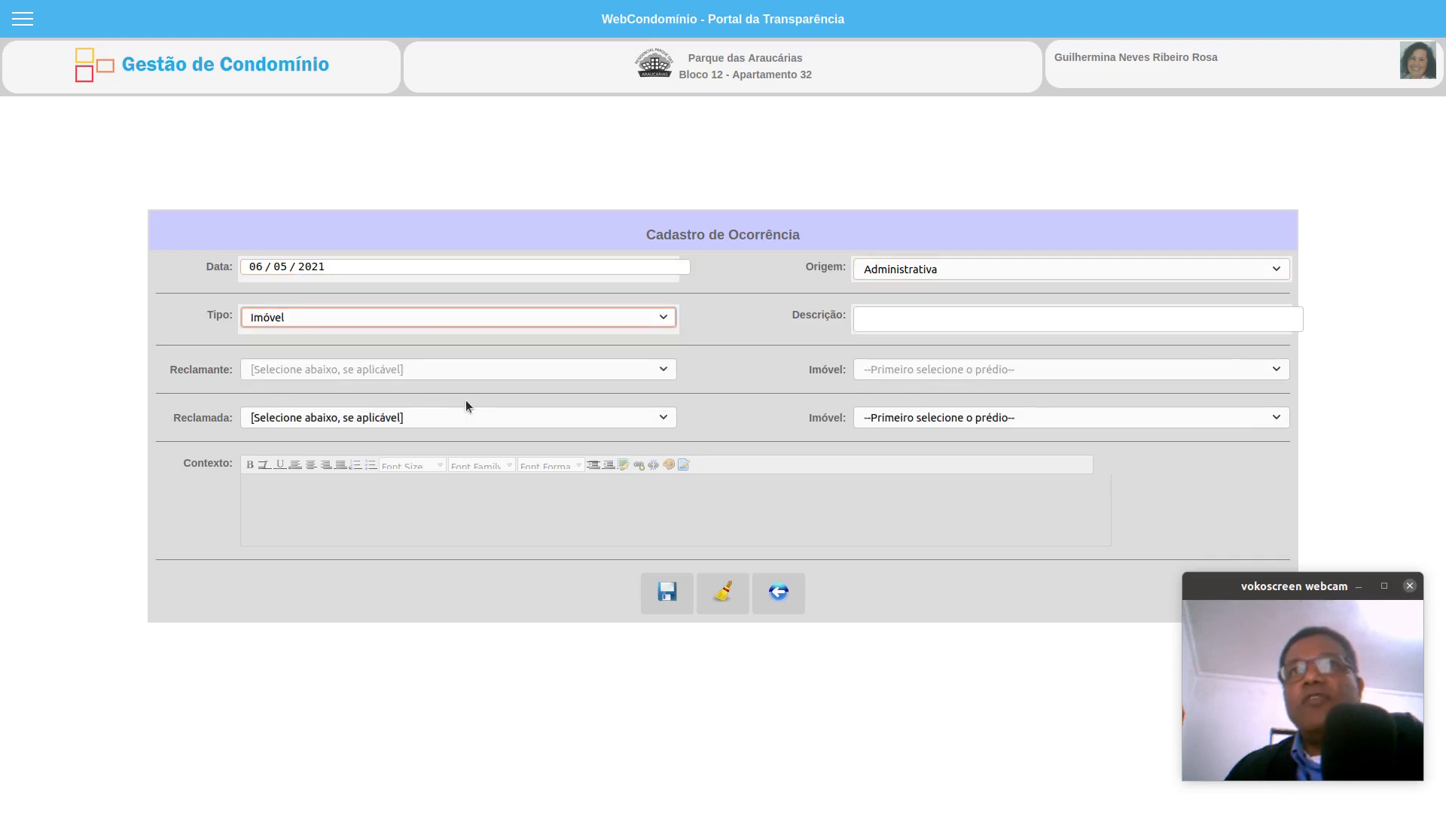
Enter "Vizinho fazendo barulho" as the occurrence's description
{"action": "left_click", "coordinate": [876, 325]}
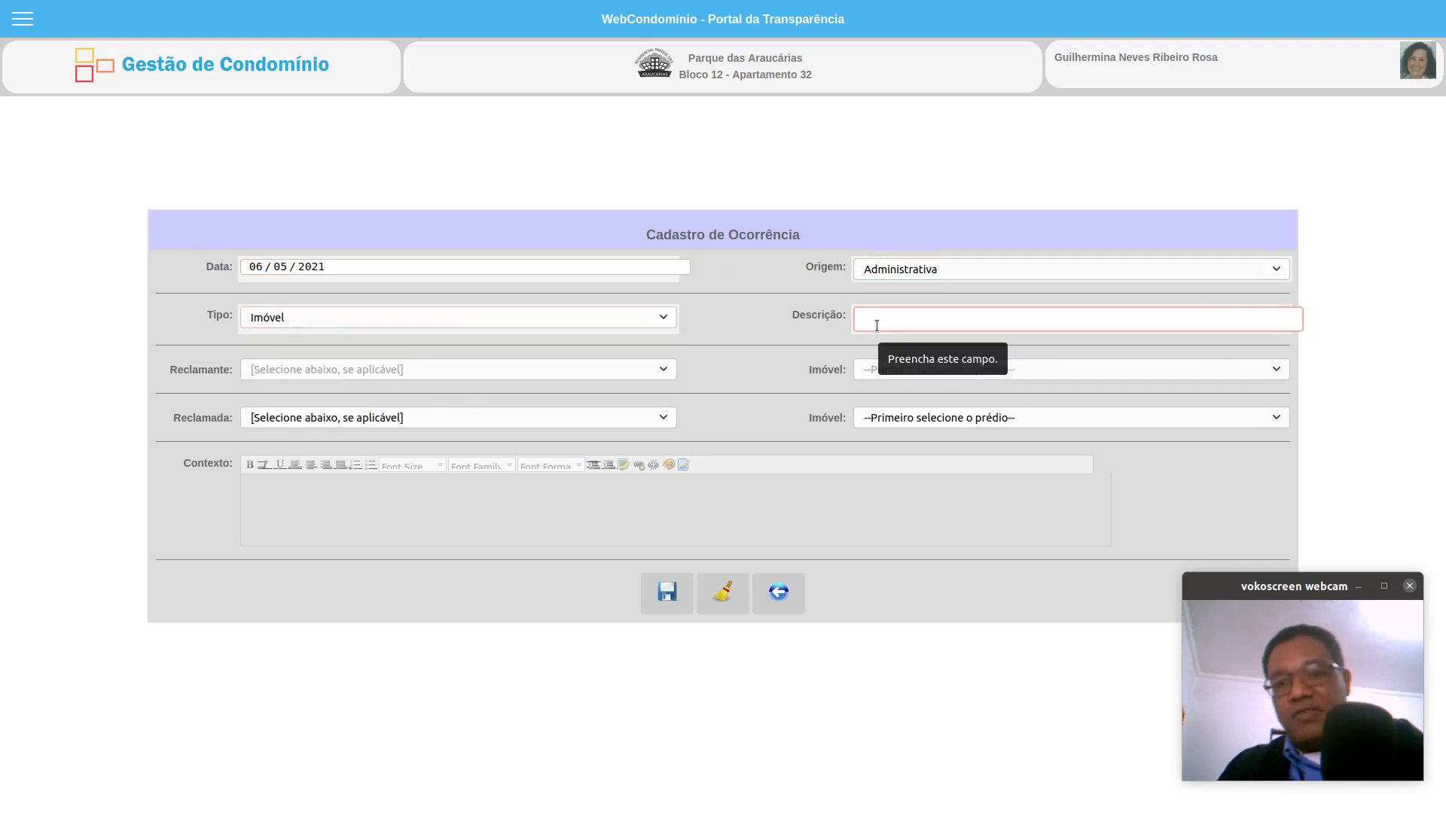
{"action": "type", "text": "Vizinho f"}
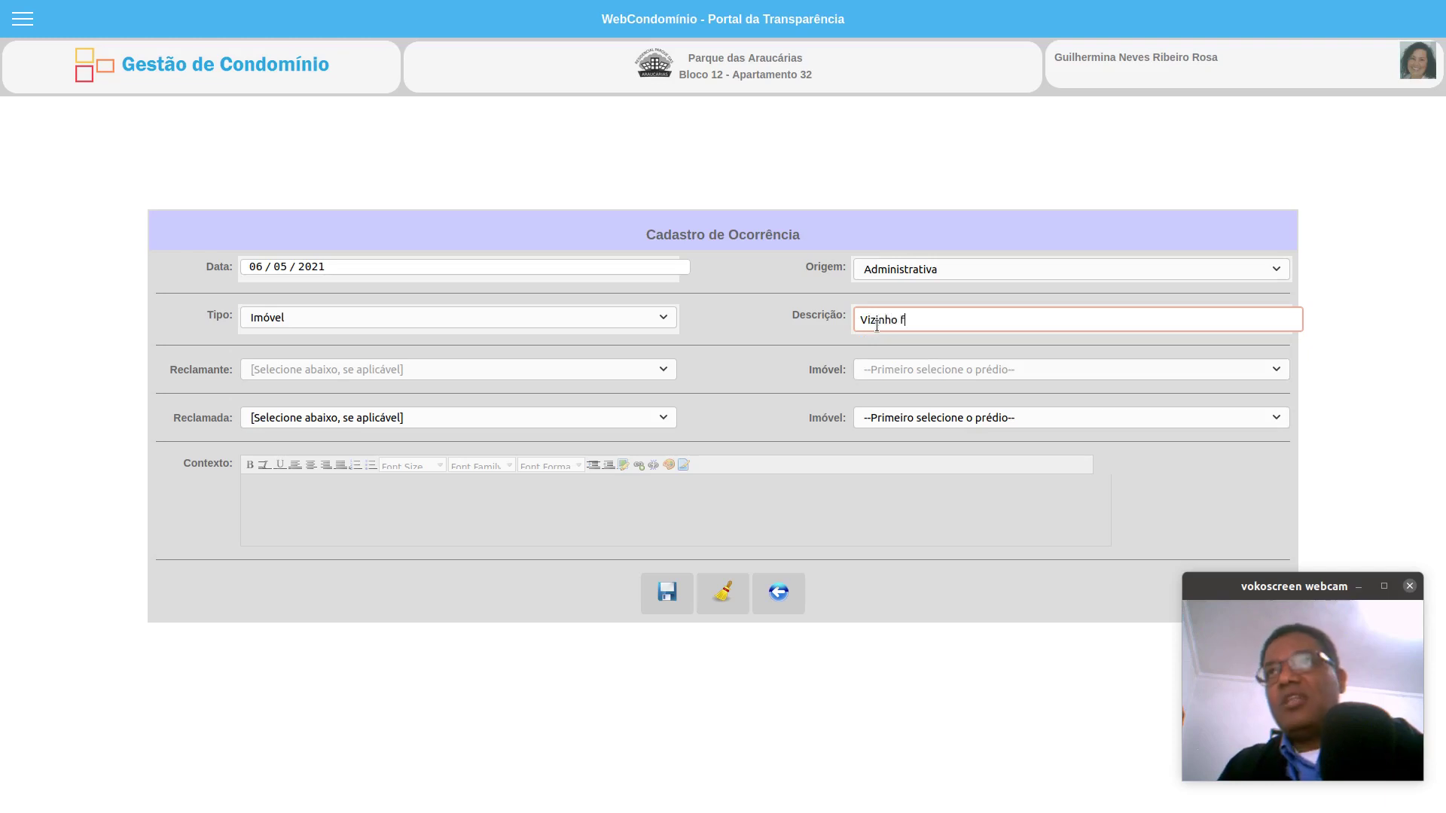
{"action": "type", "text": "azendo "}
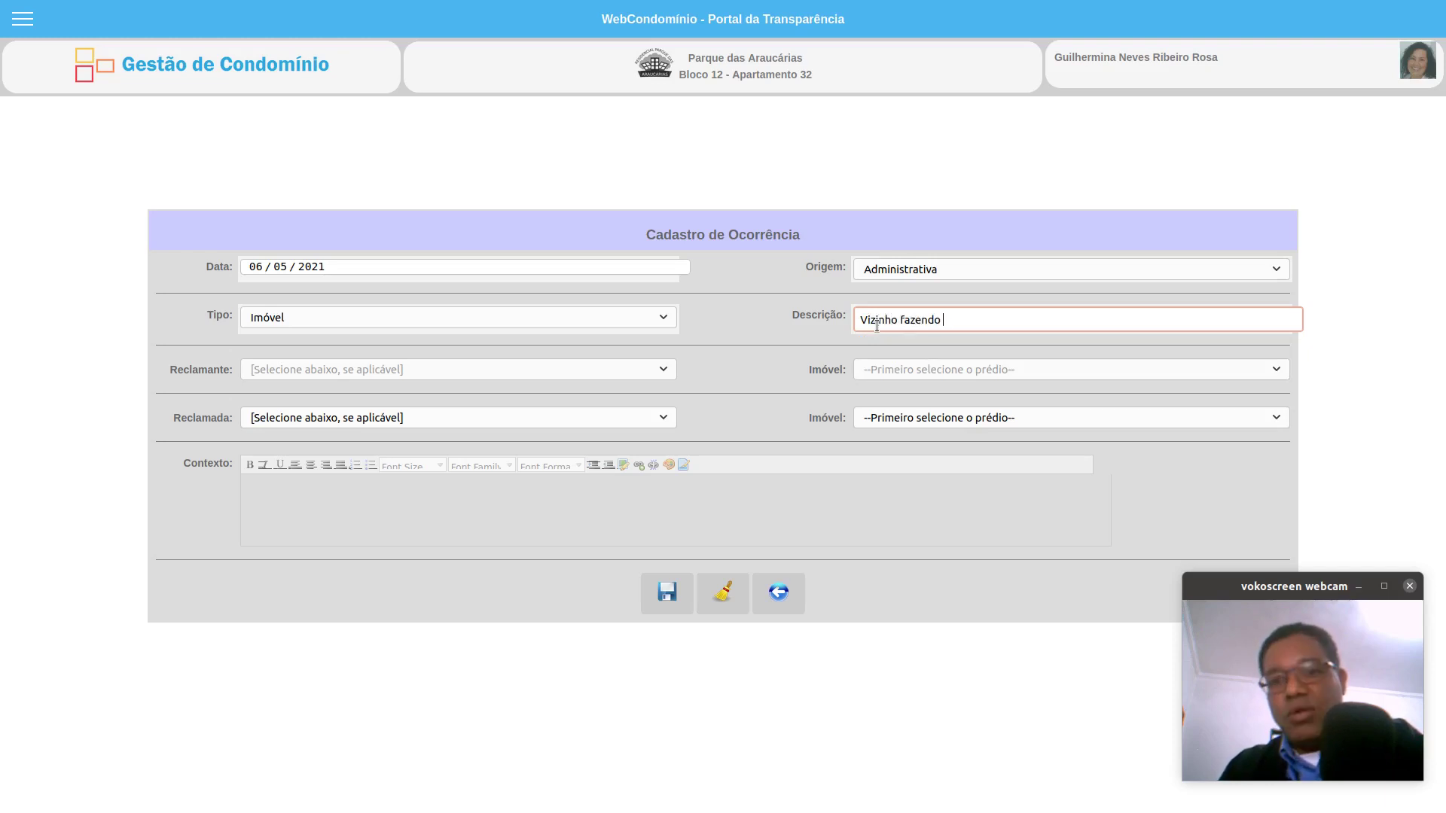
{"action": "type", "text": "barulho"}
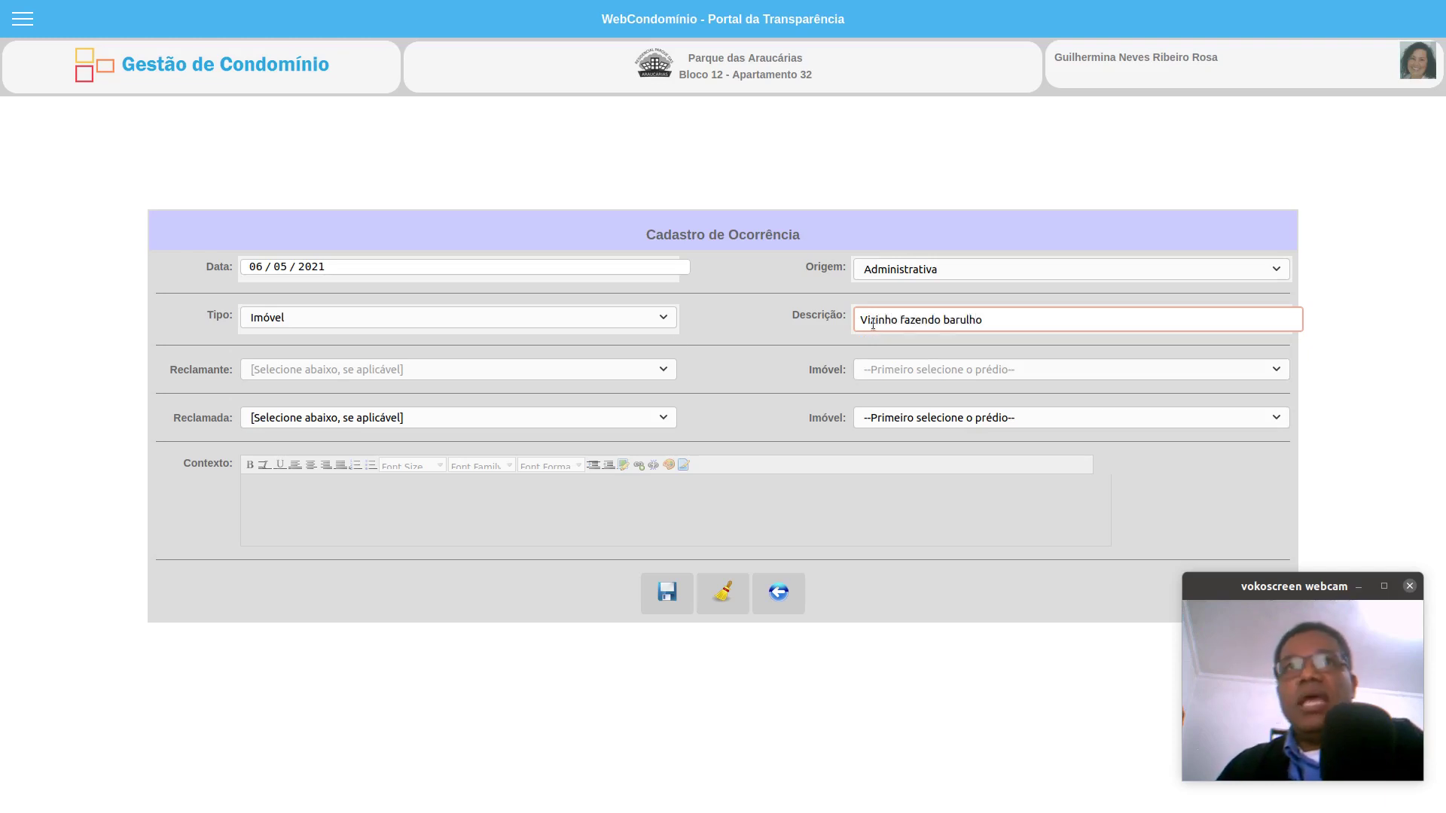
Set the Reclamada to Bloco 12, Apartamento 41, and enter "suniudniaUSDIASUNDAIUNDIASBIDB" as the occurrence's context
{"action": "left_click", "coordinate": [271, 417]}
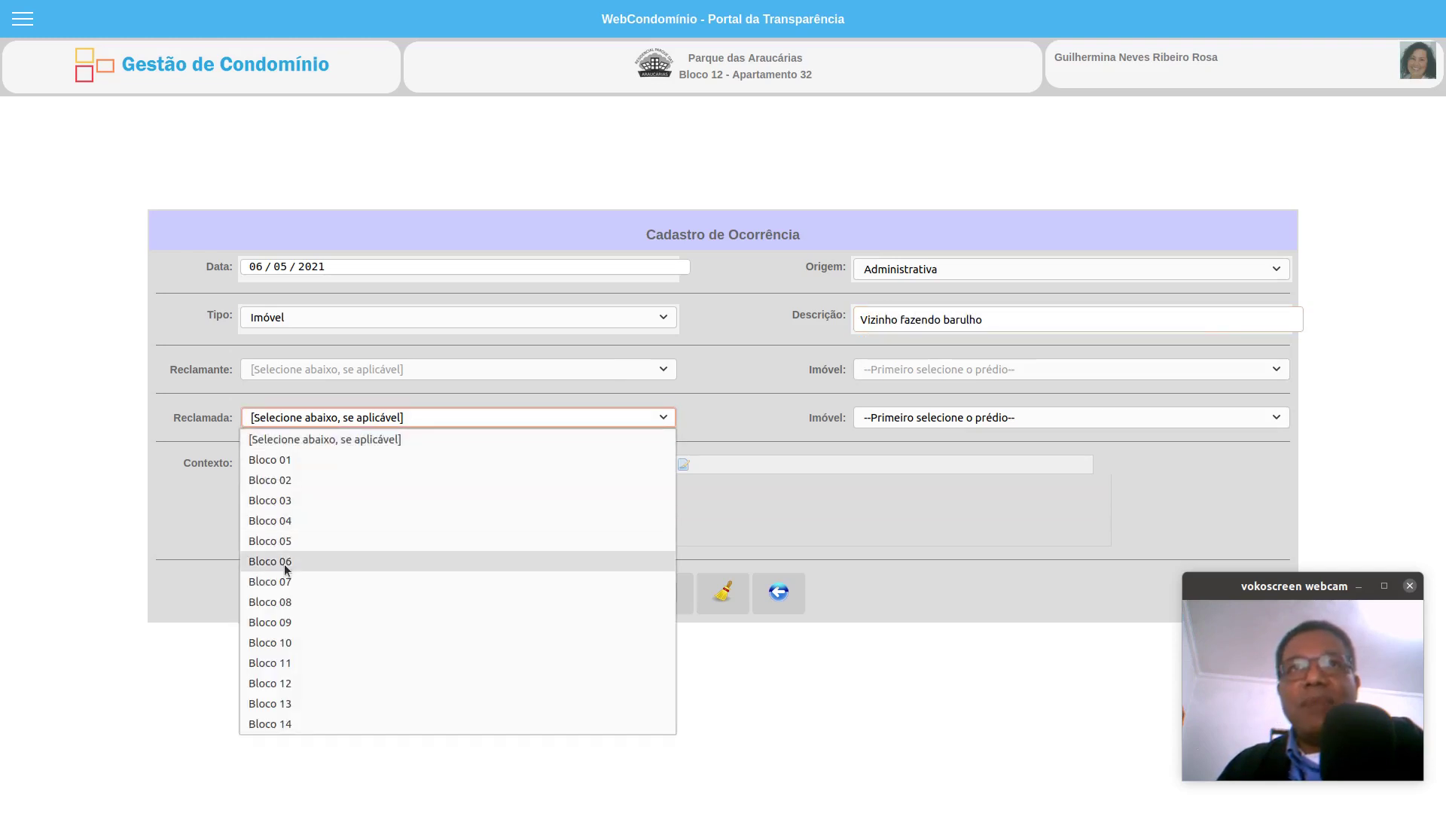
{"action": "left_click", "coordinate": [321, 686]}
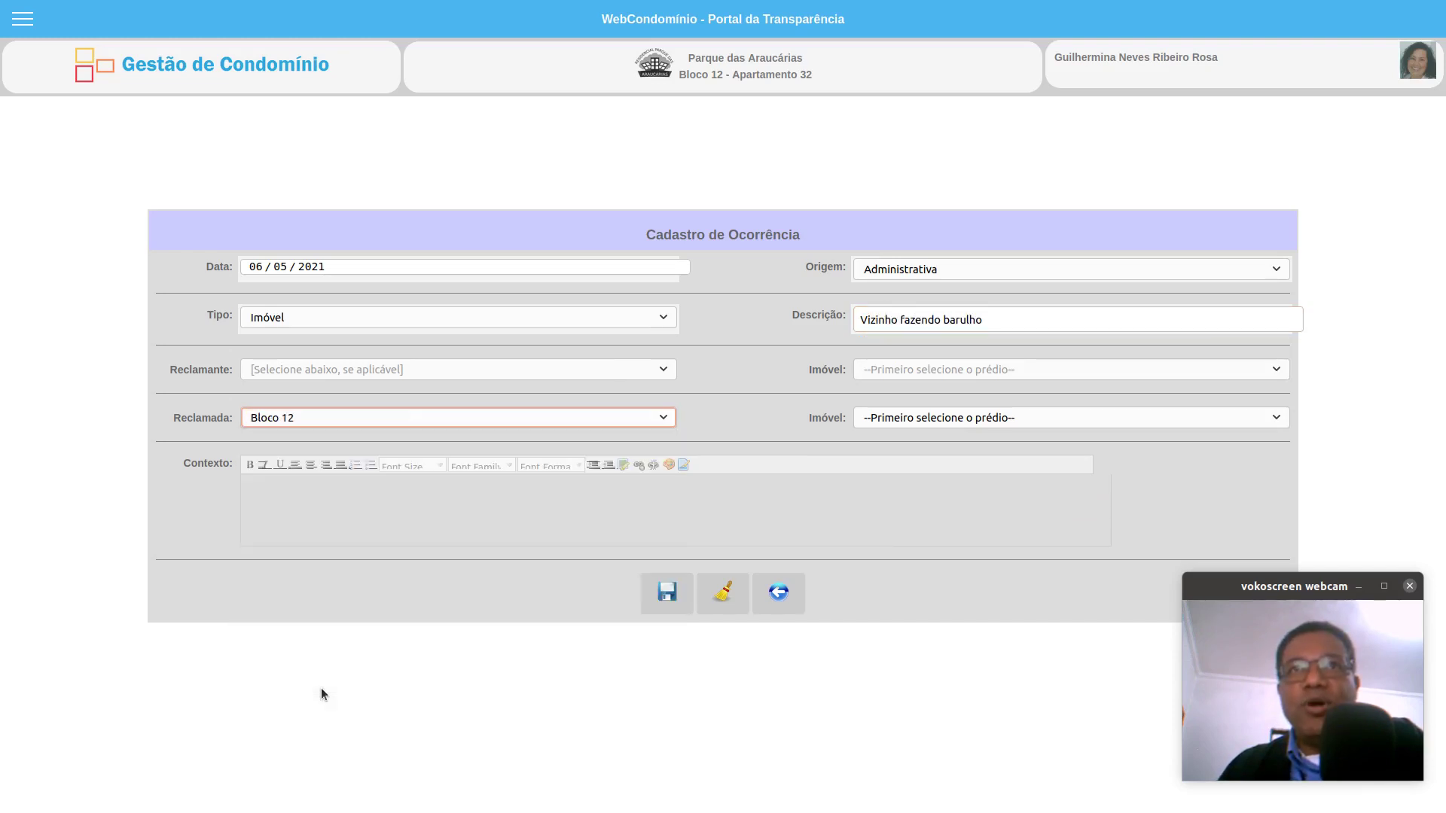
{"action": "left_click", "coordinate": [860, 418]}
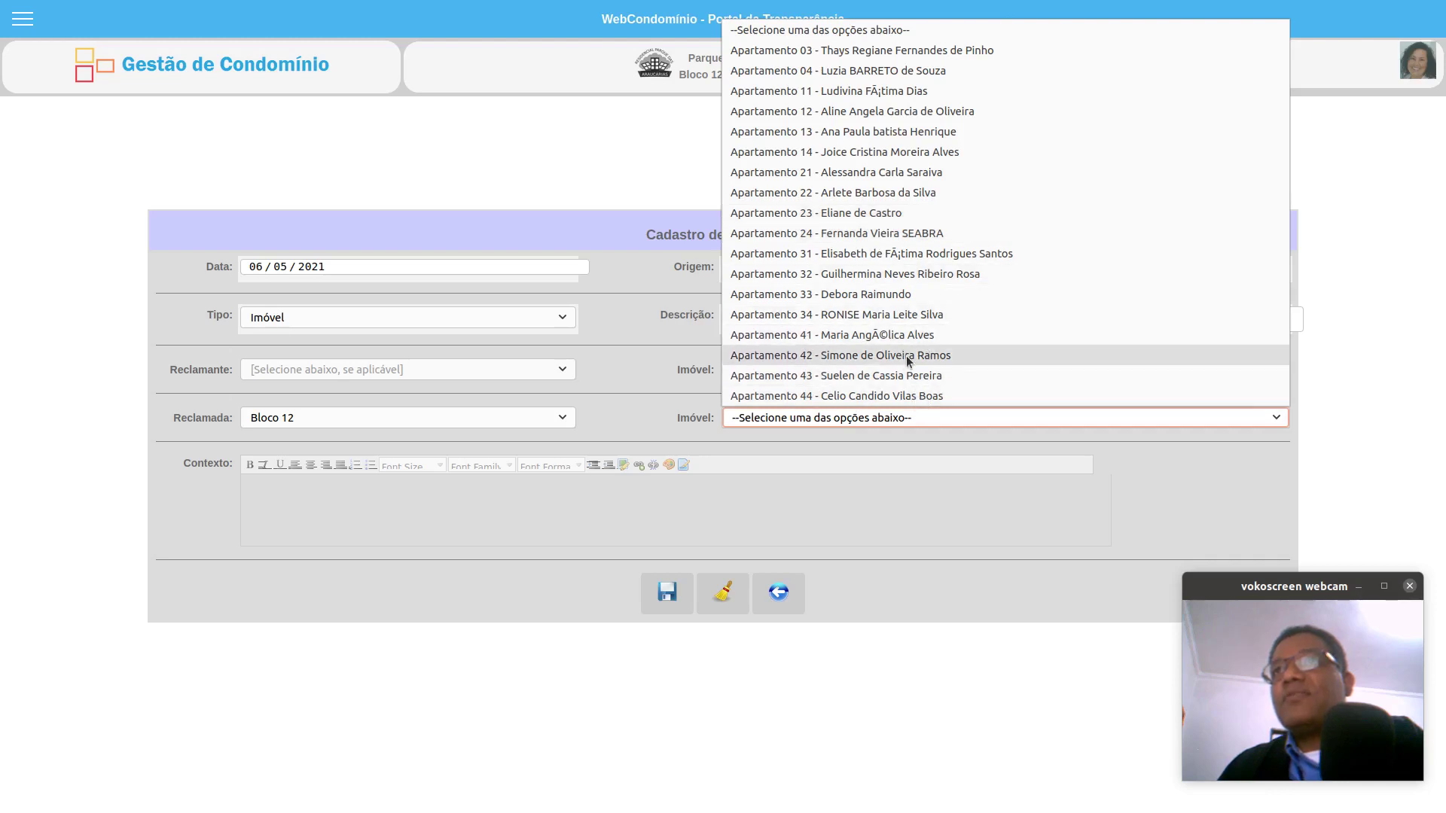
{"action": "left_click", "coordinate": [902, 335]}
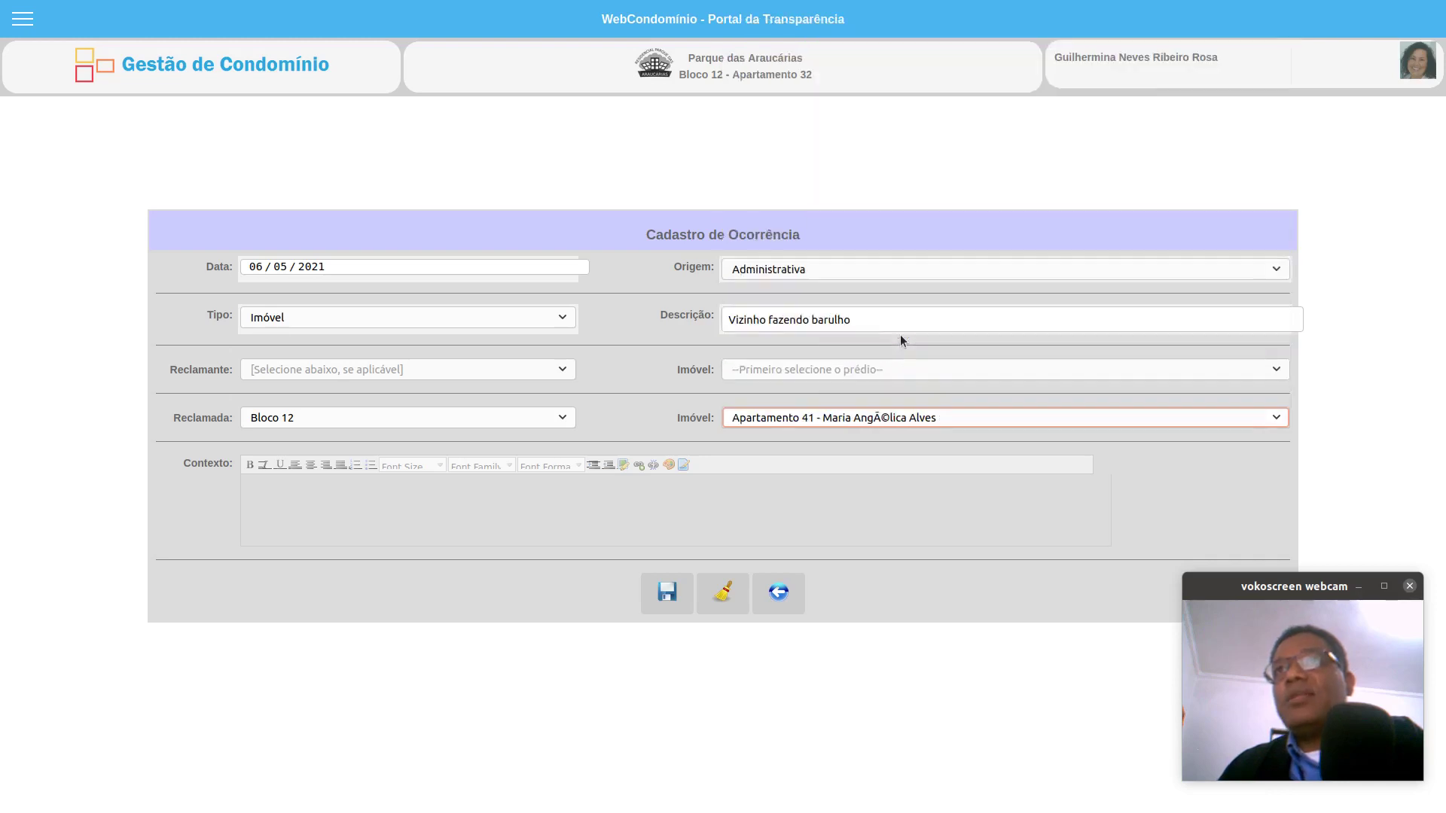
{"action": "left_click", "coordinate": [414, 516]}
{"action": "type", "text": "suniudniaUSDIASUNDAIUNDIASBIDB"}
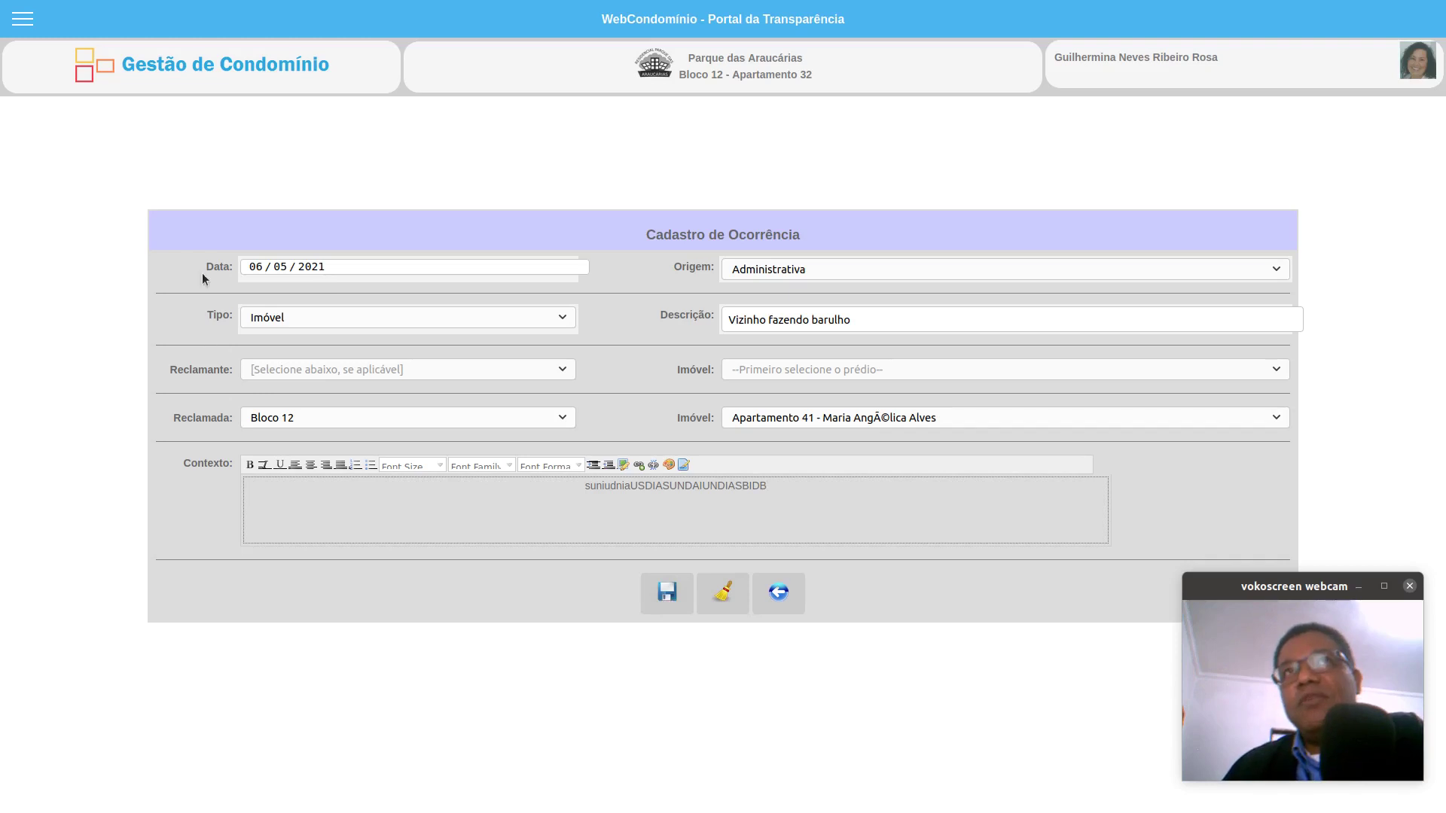
Look at the Prédio/Bloco options in the portal's navigation and return to the occurrence form
{"action": "left_click", "coordinate": [23, 28]}
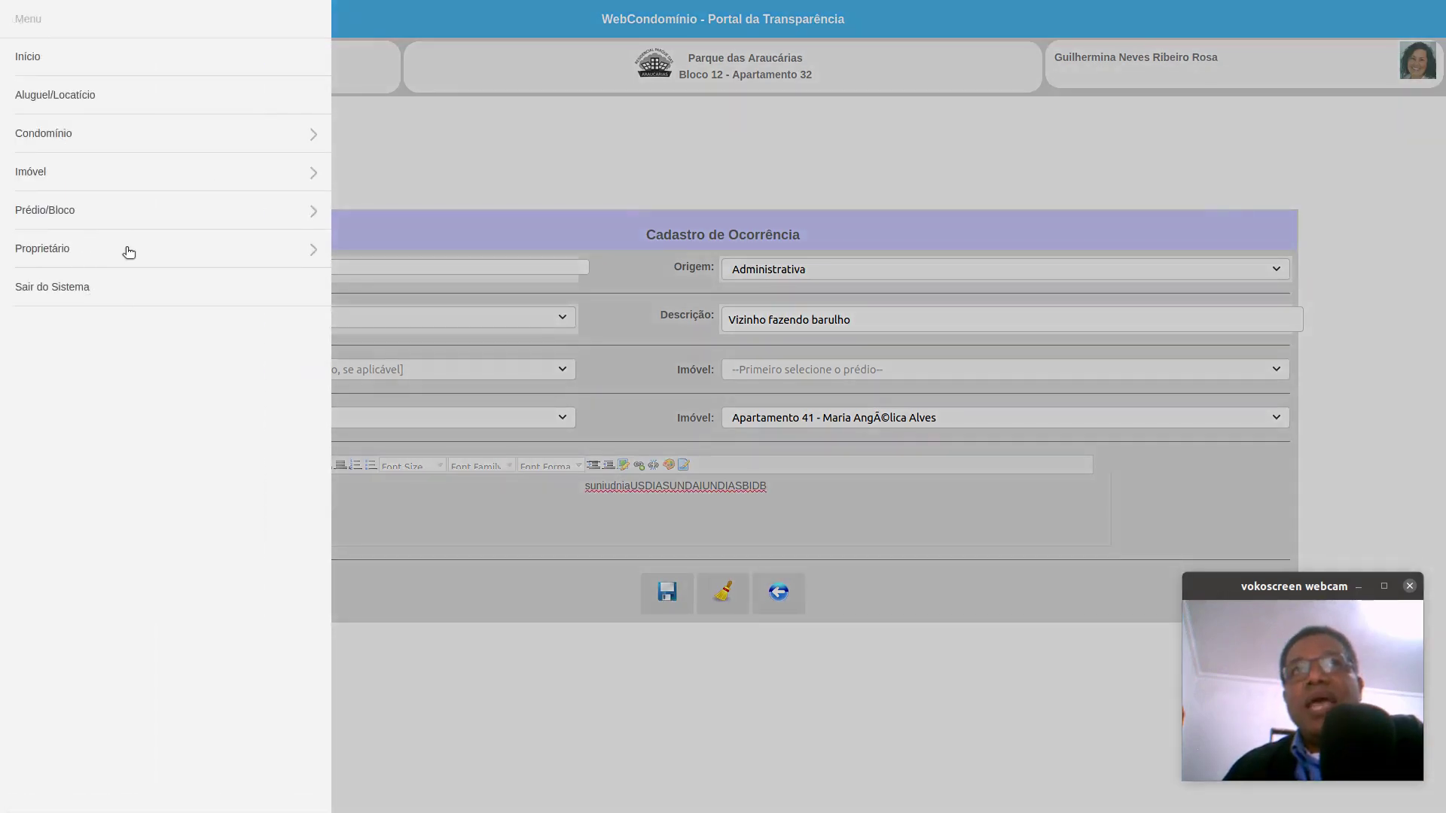
{"action": "left_click", "coordinate": [110, 214]}
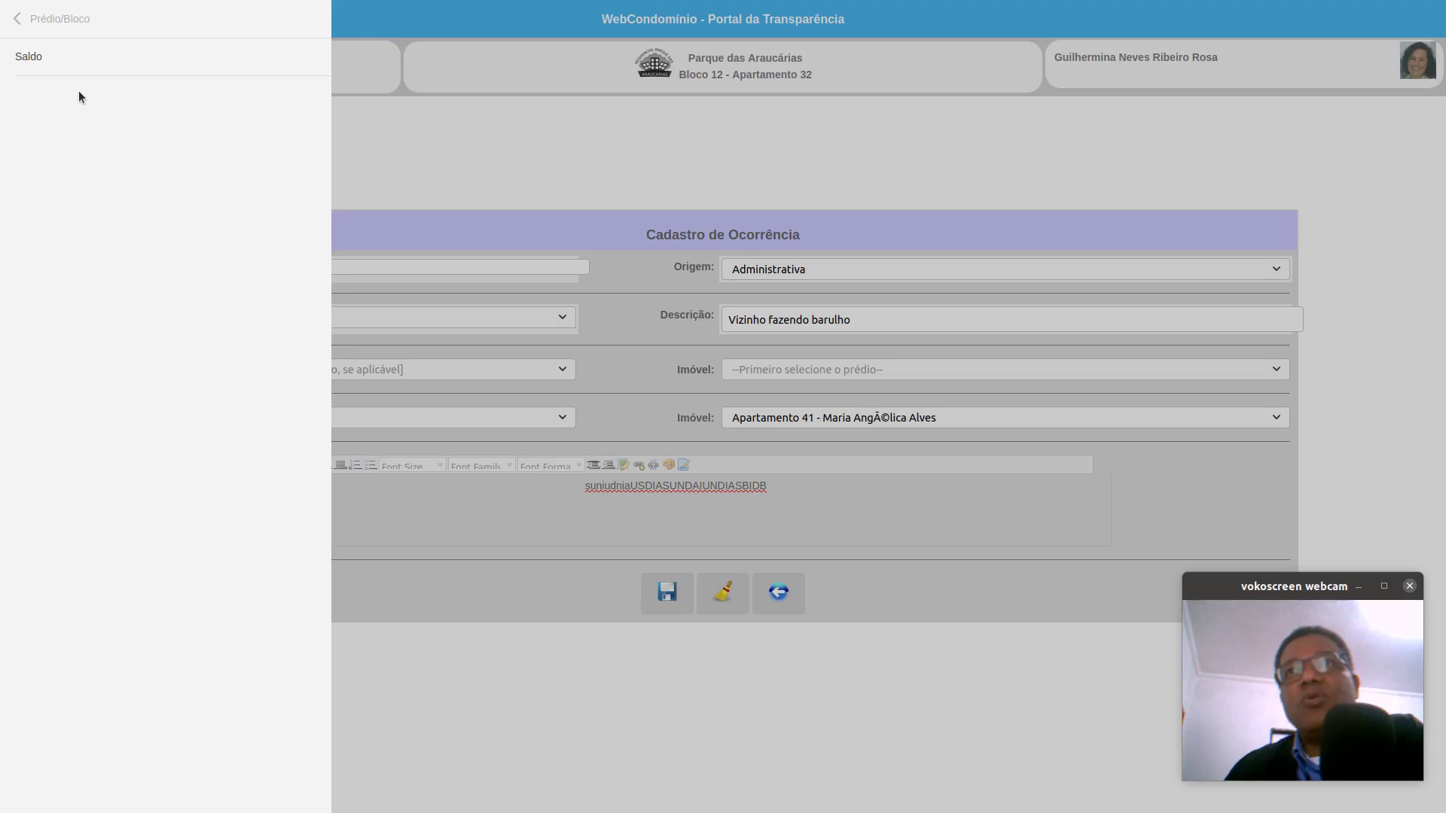
{"action": "left_click", "coordinate": [606, 168]}
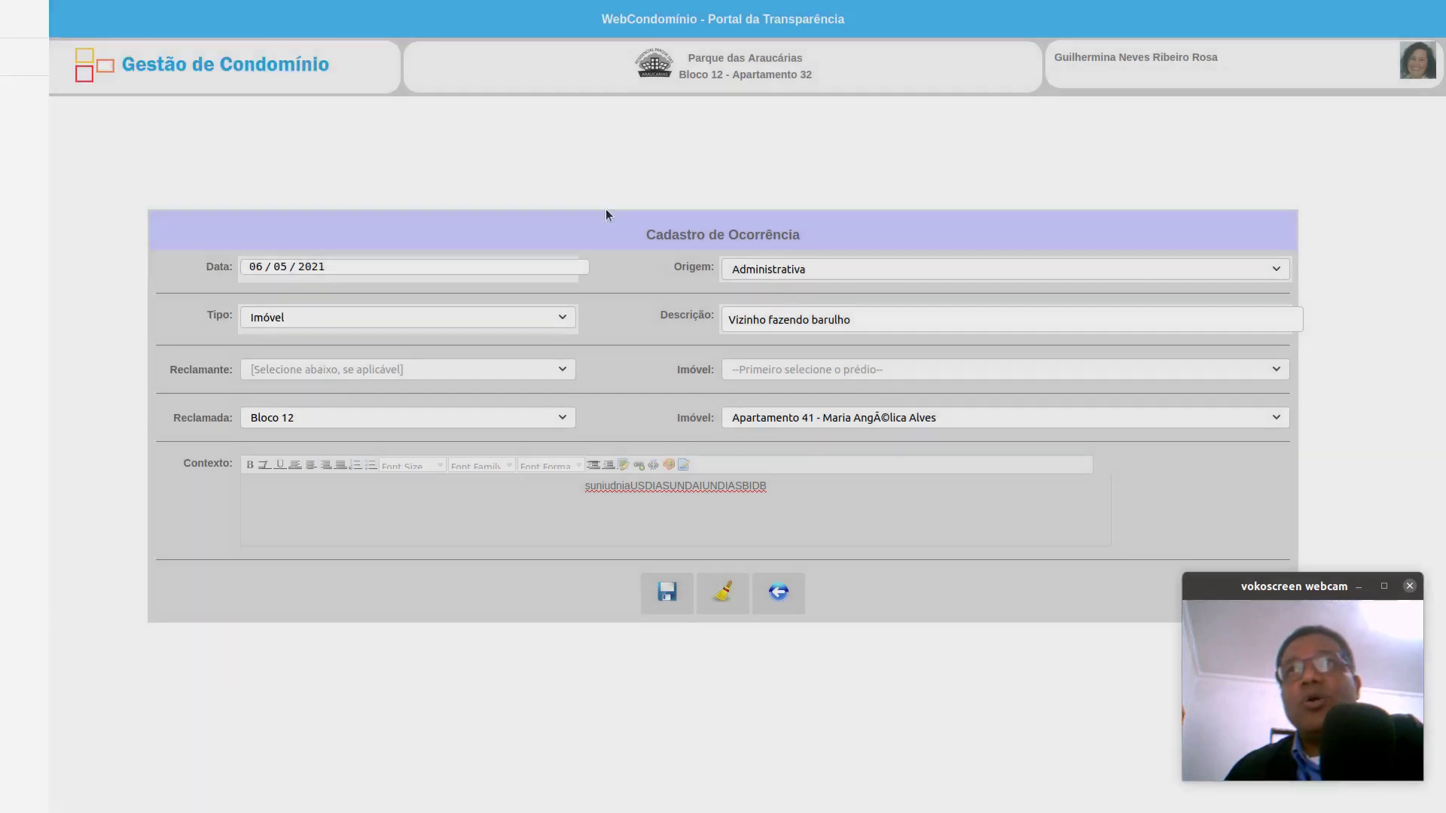
Switch the occurrence's origin to Bloco, choose Bloco 12 as the Reclamante, and return the origin to Administrativa
{"action": "left_click", "coordinate": [904, 269]}
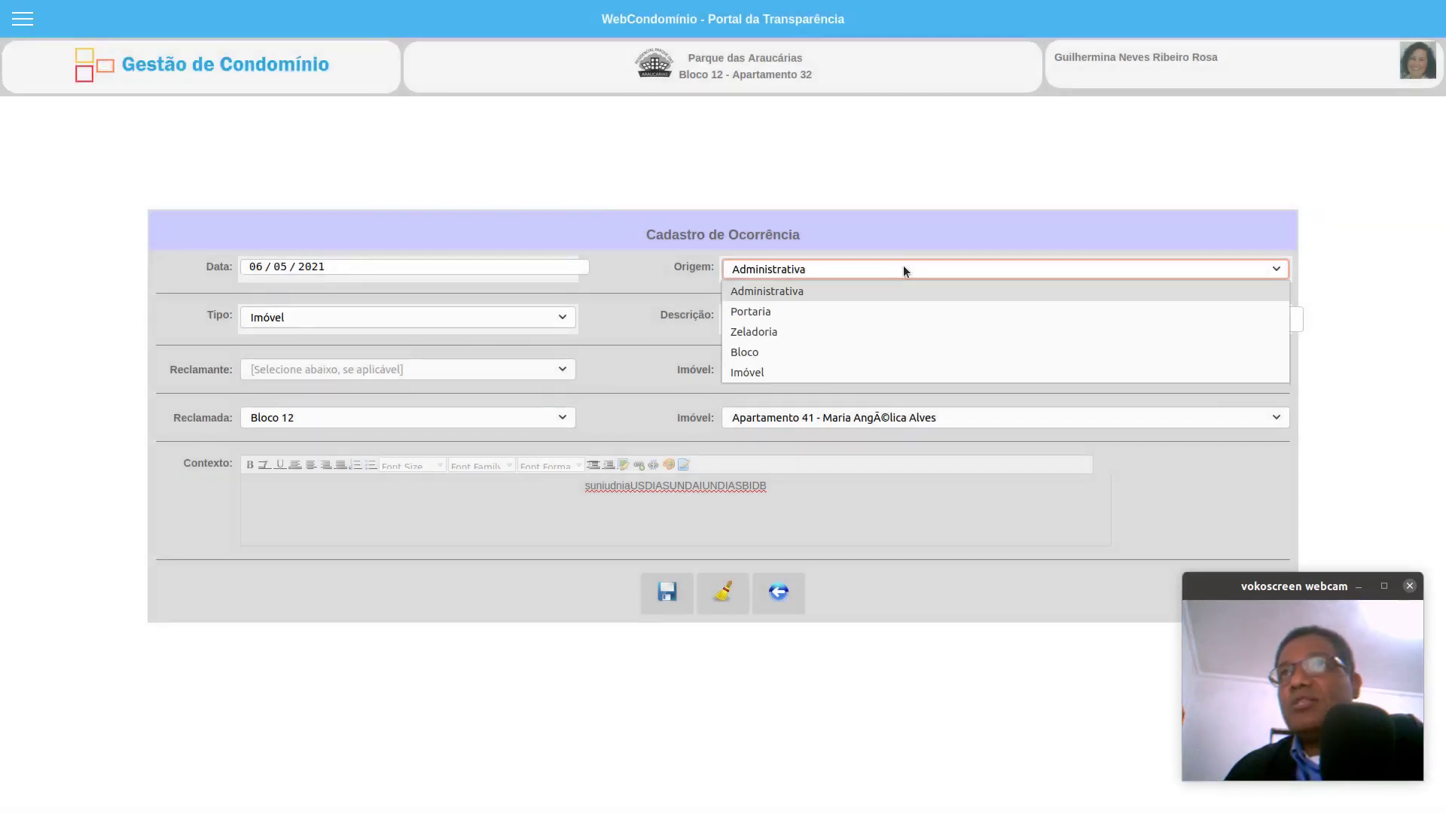
{"action": "left_click", "coordinate": [822, 351]}
{"action": "left_click", "coordinate": [341, 371]}
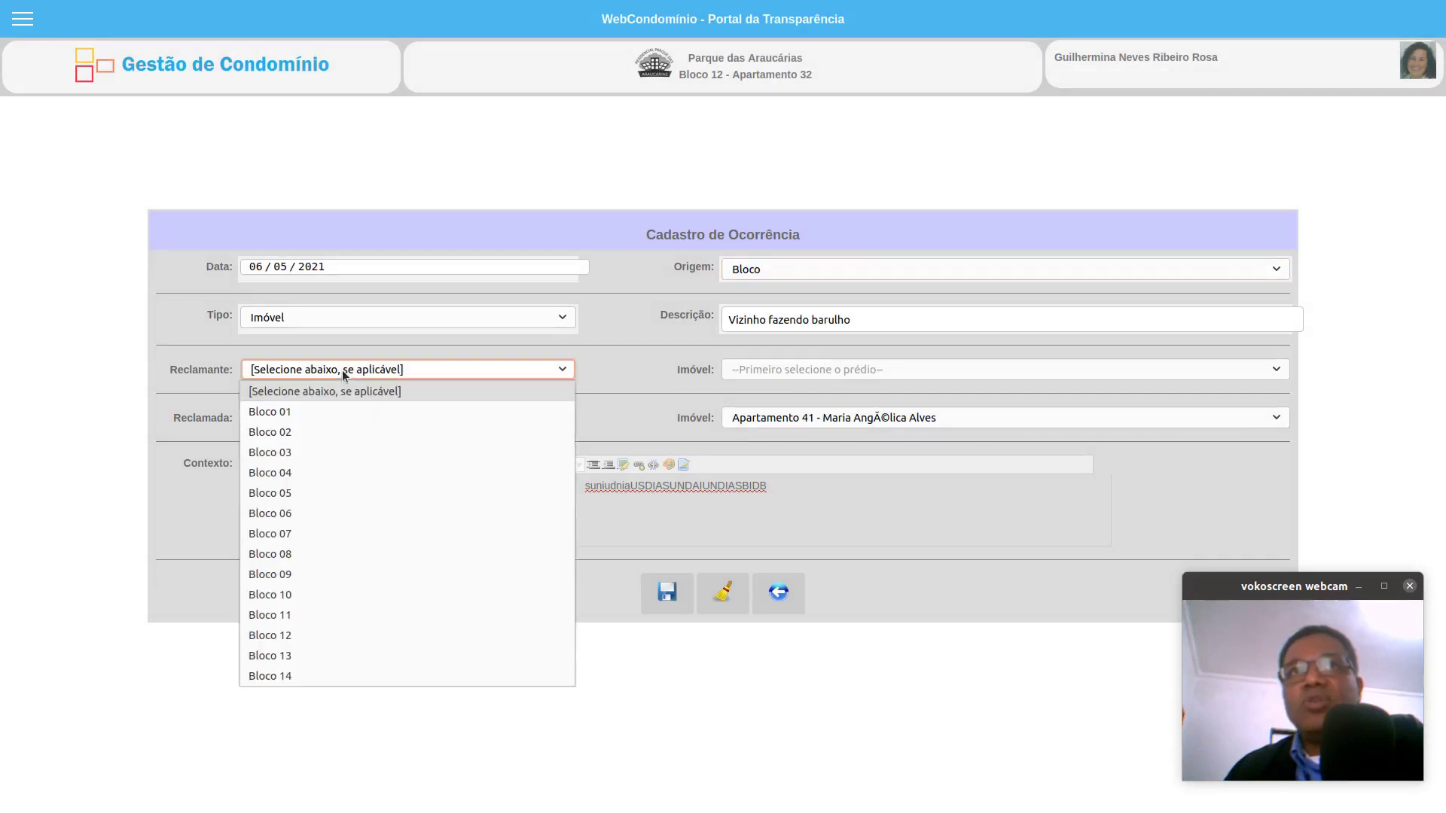
{"action": "left_click", "coordinate": [314, 639]}
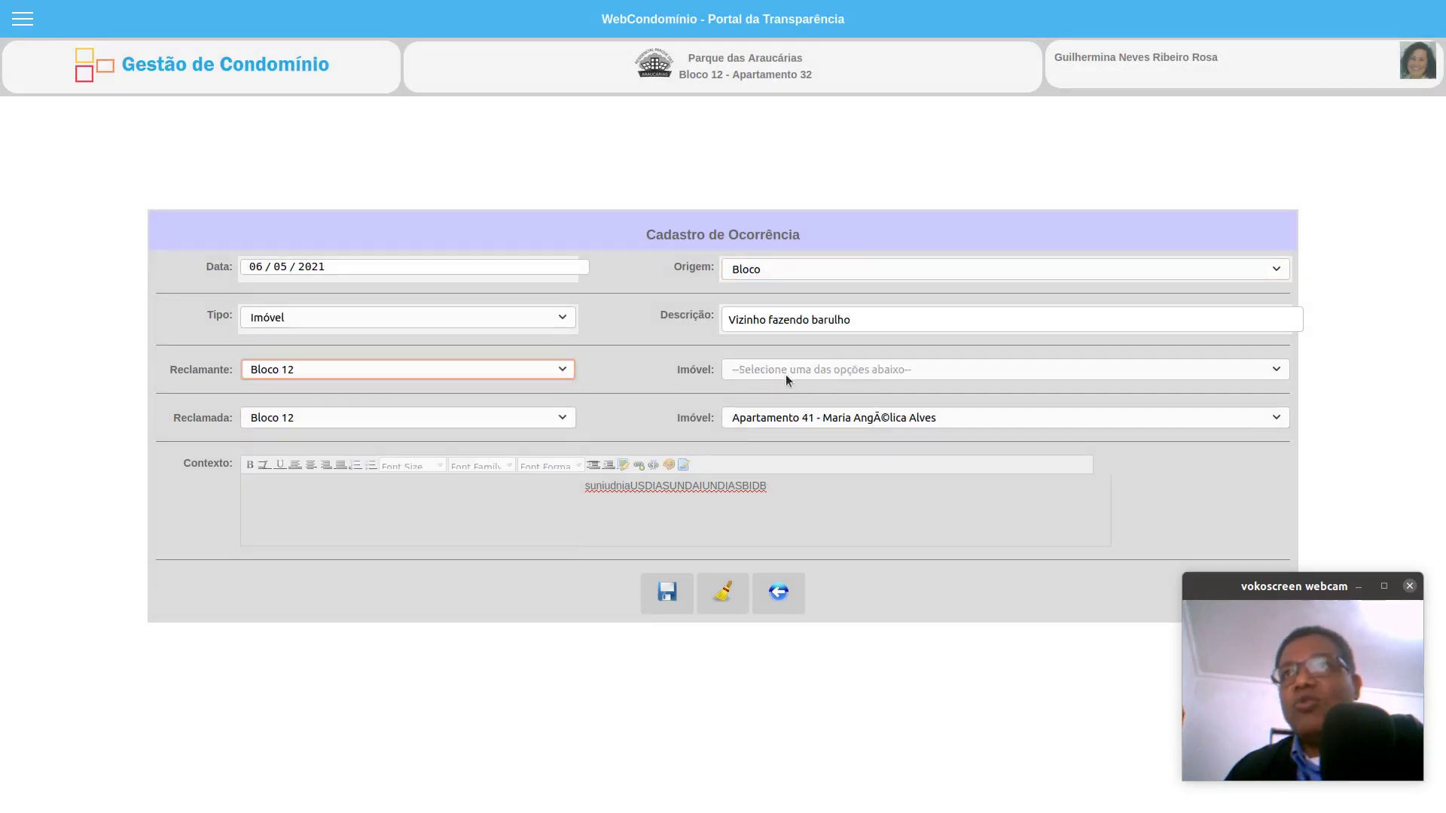
{"action": "left_click", "coordinate": [754, 277]}
{"action": "left_click", "coordinate": [762, 290]}
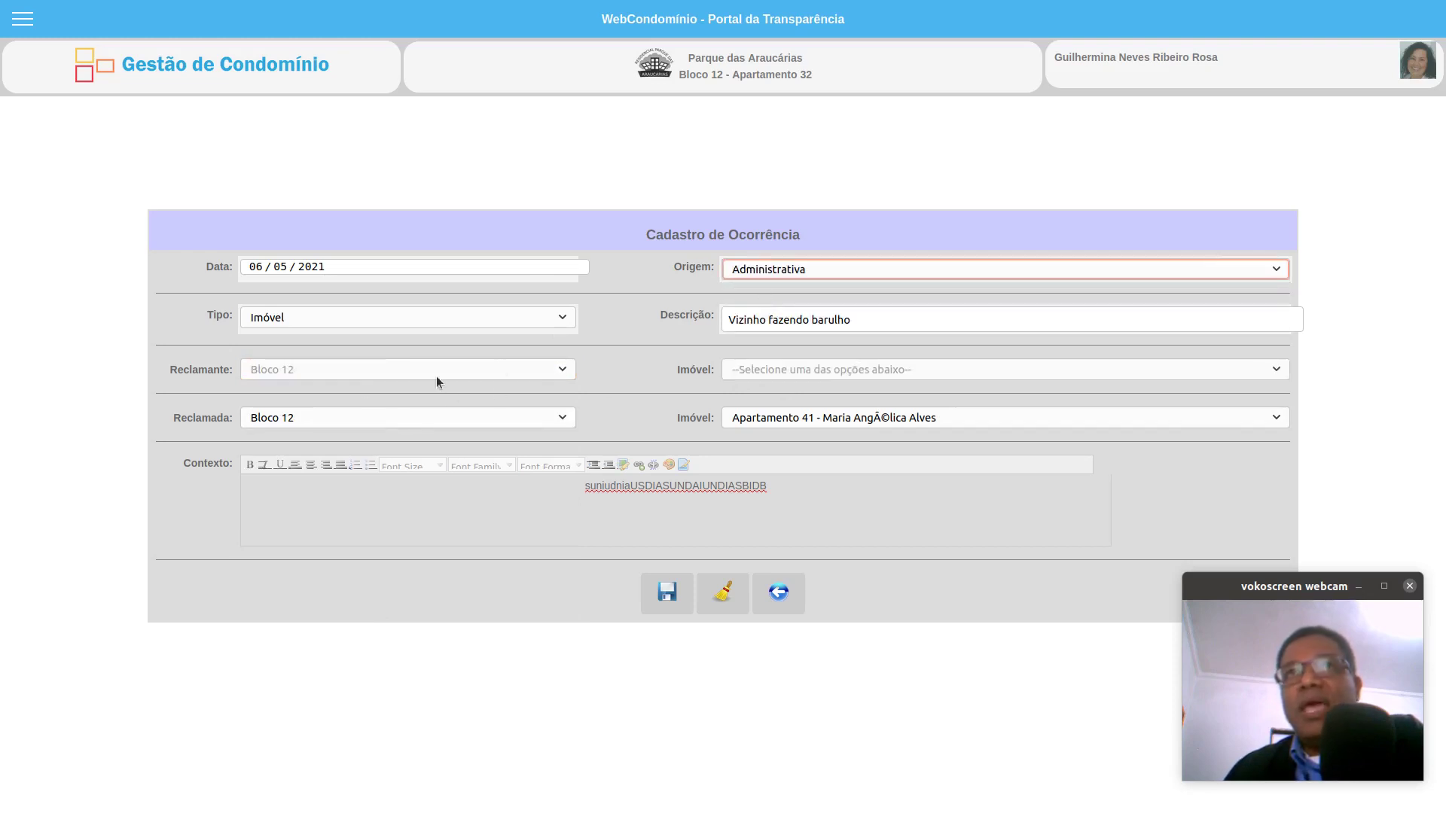
Set the occurrence's type to Bloco and choose Bloco 12 as the Reclamada
{"action": "left_click", "coordinate": [562, 320]}
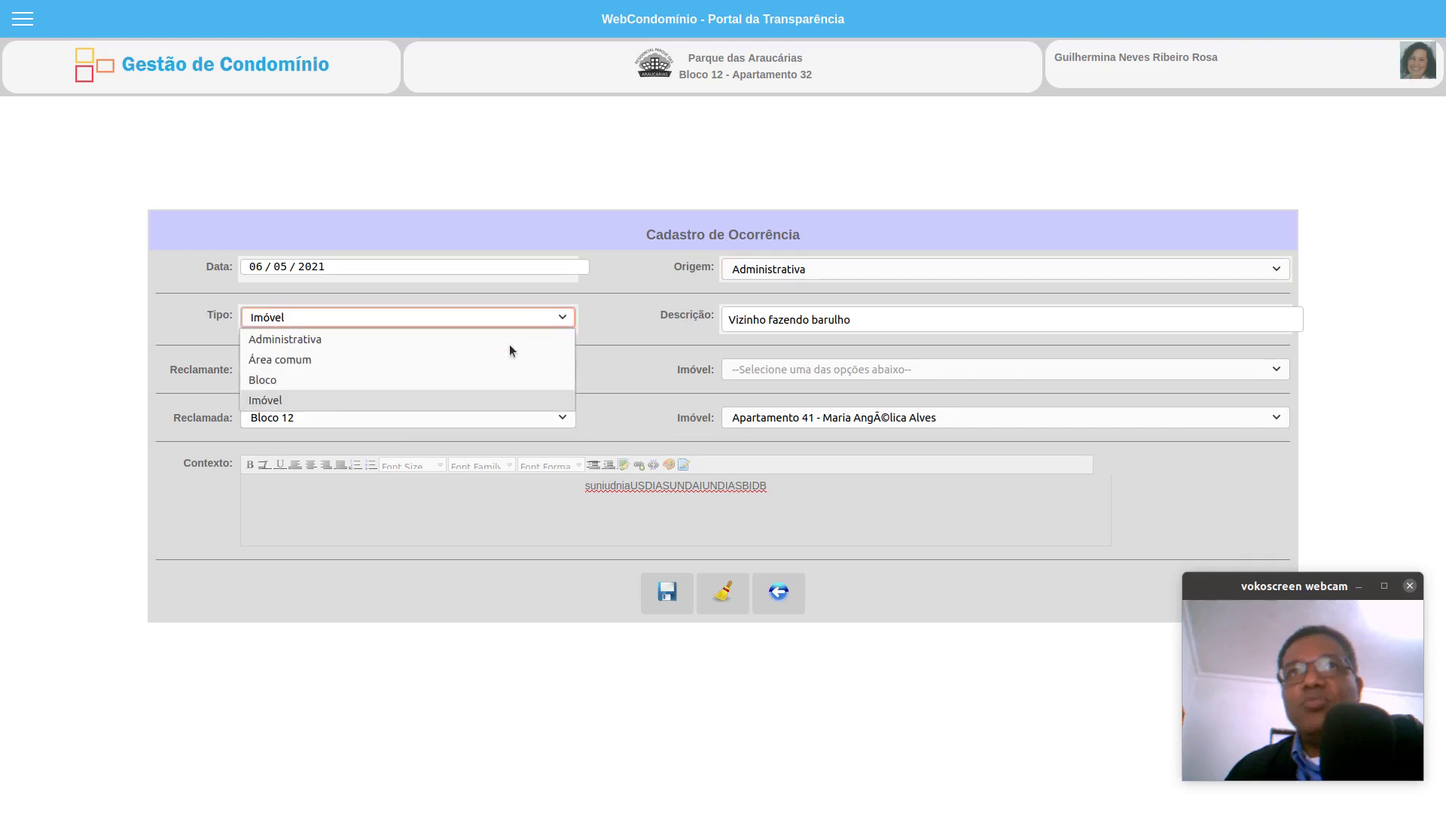
{"action": "left_click", "coordinate": [365, 380]}
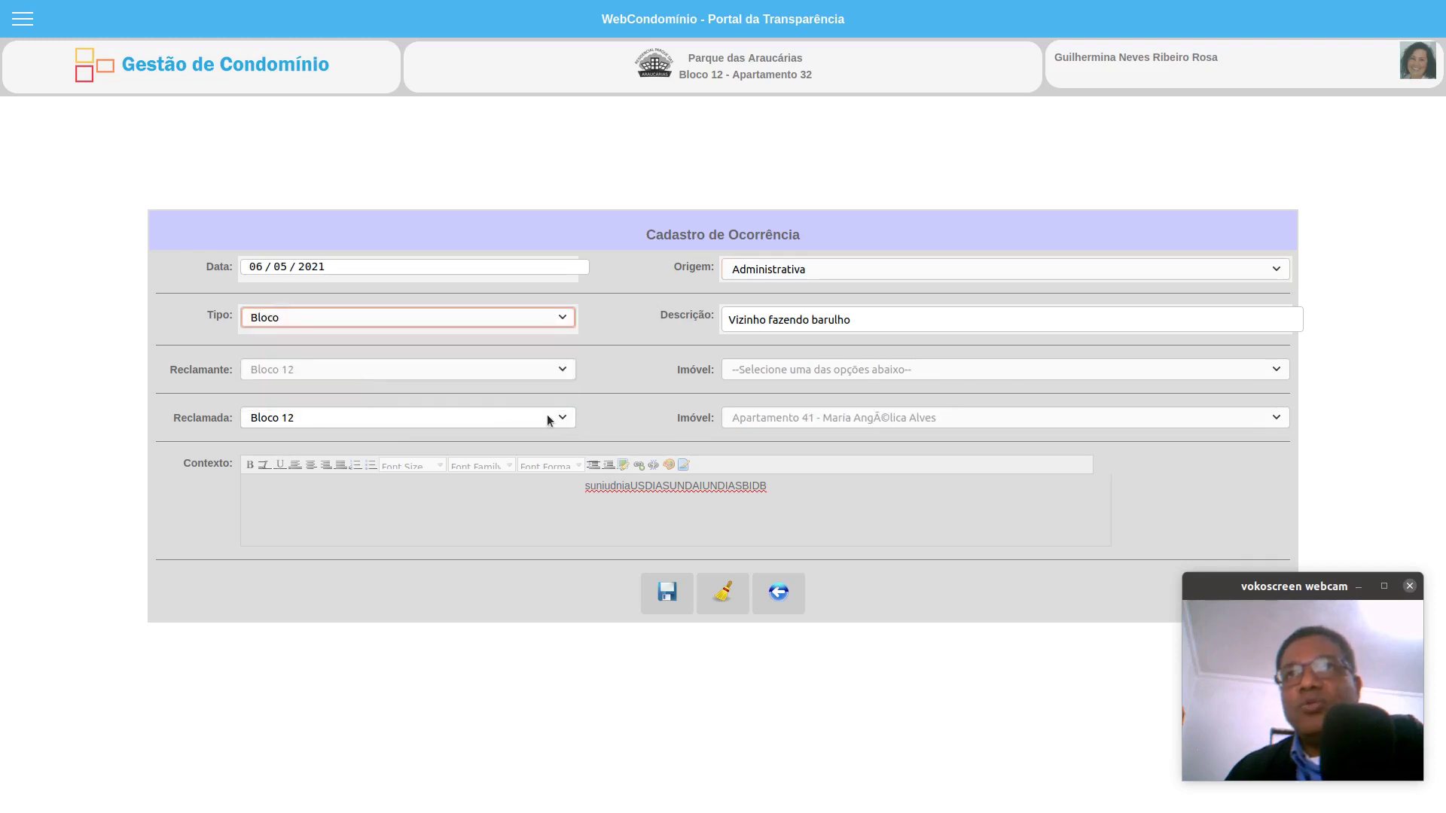
{"action": "left_click", "coordinate": [549, 421]}
{"action": "left_click", "coordinate": [549, 420]}
{"action": "left_click", "coordinate": [508, 424]}
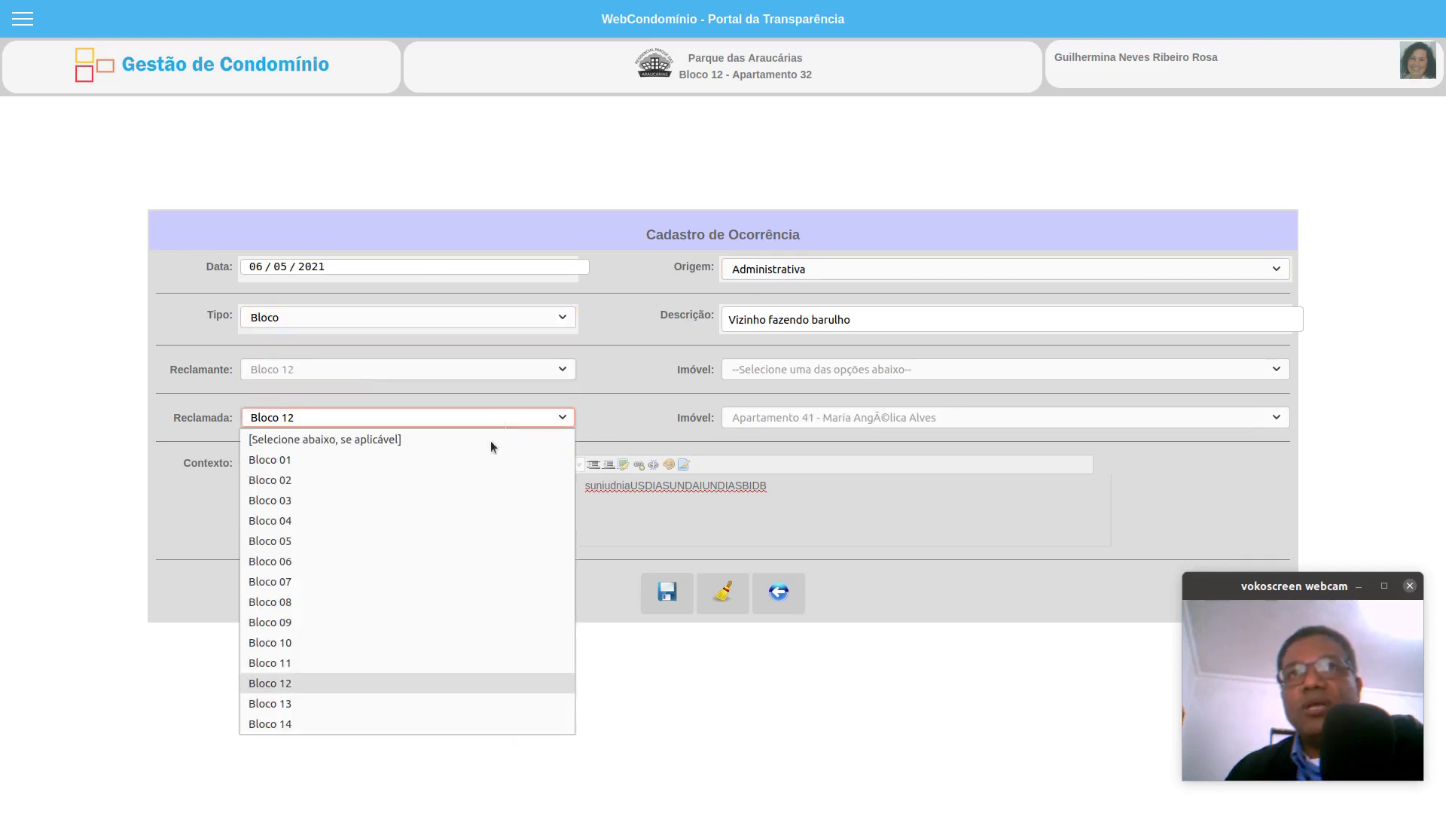
{"action": "left_click", "coordinate": [369, 684]}
Replace the occurrence's context text with "Vazamento"
{"action": "left_click", "coordinate": [479, 519]}
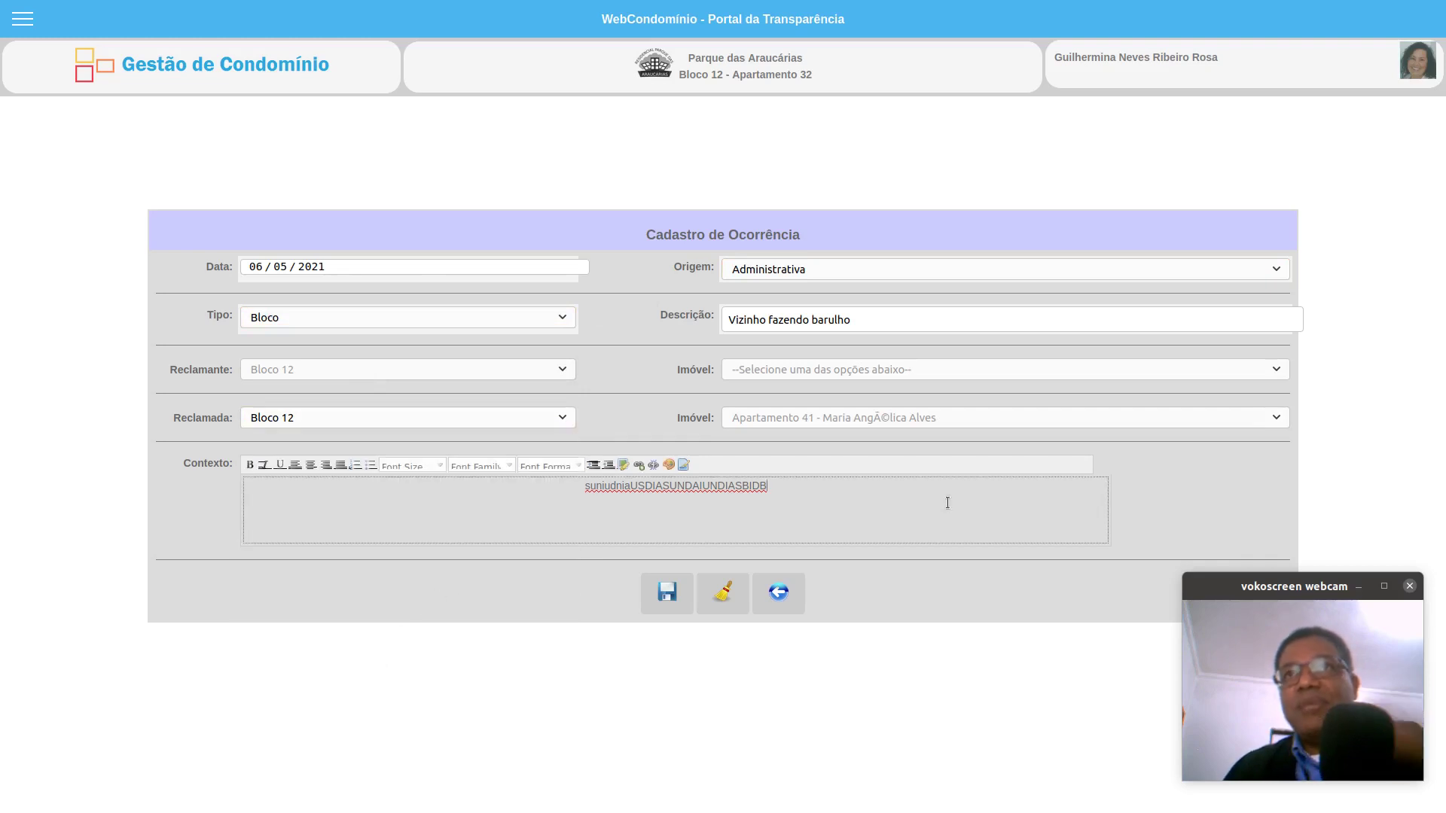
{"action": "left_click_drag", "start_coordinate": [816, 484], "coordinate": [404, 435]}
{"action": "type", "text": "v"}
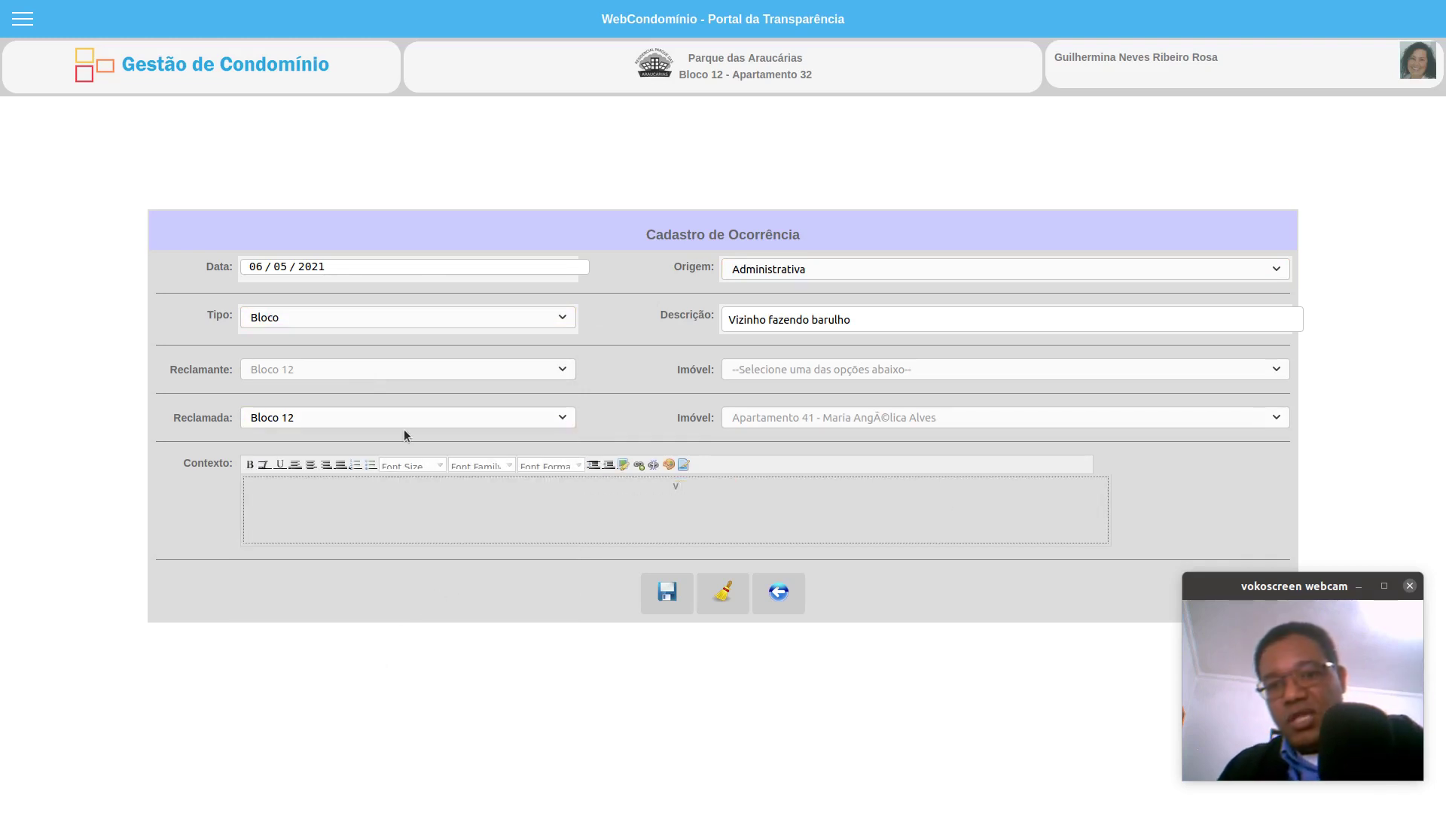
{"action": "type", "text": "AZAMENTO"}
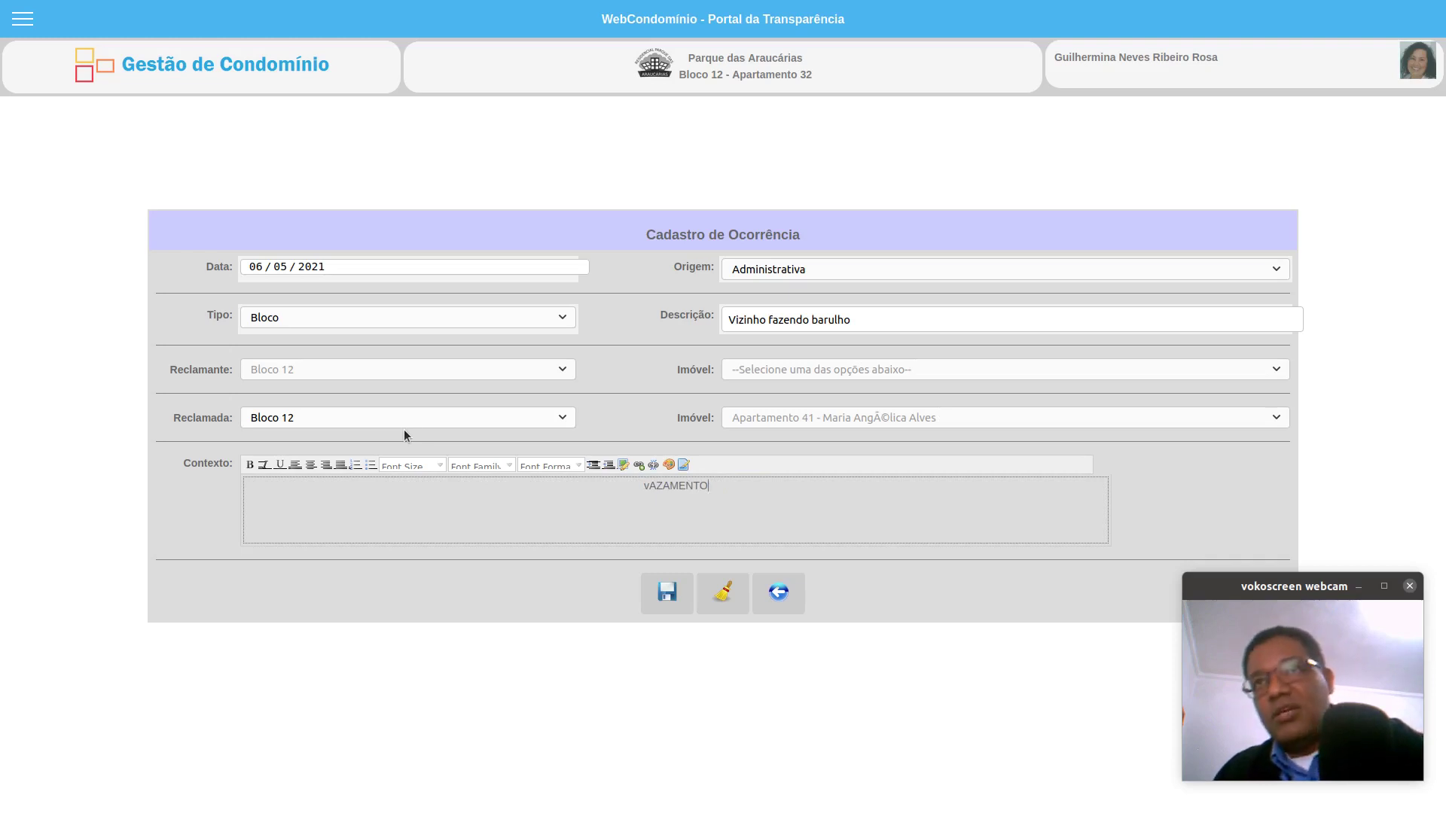
{"action": "key", "text": "ctrl+a"}
{"action": "type", "text": "V"}
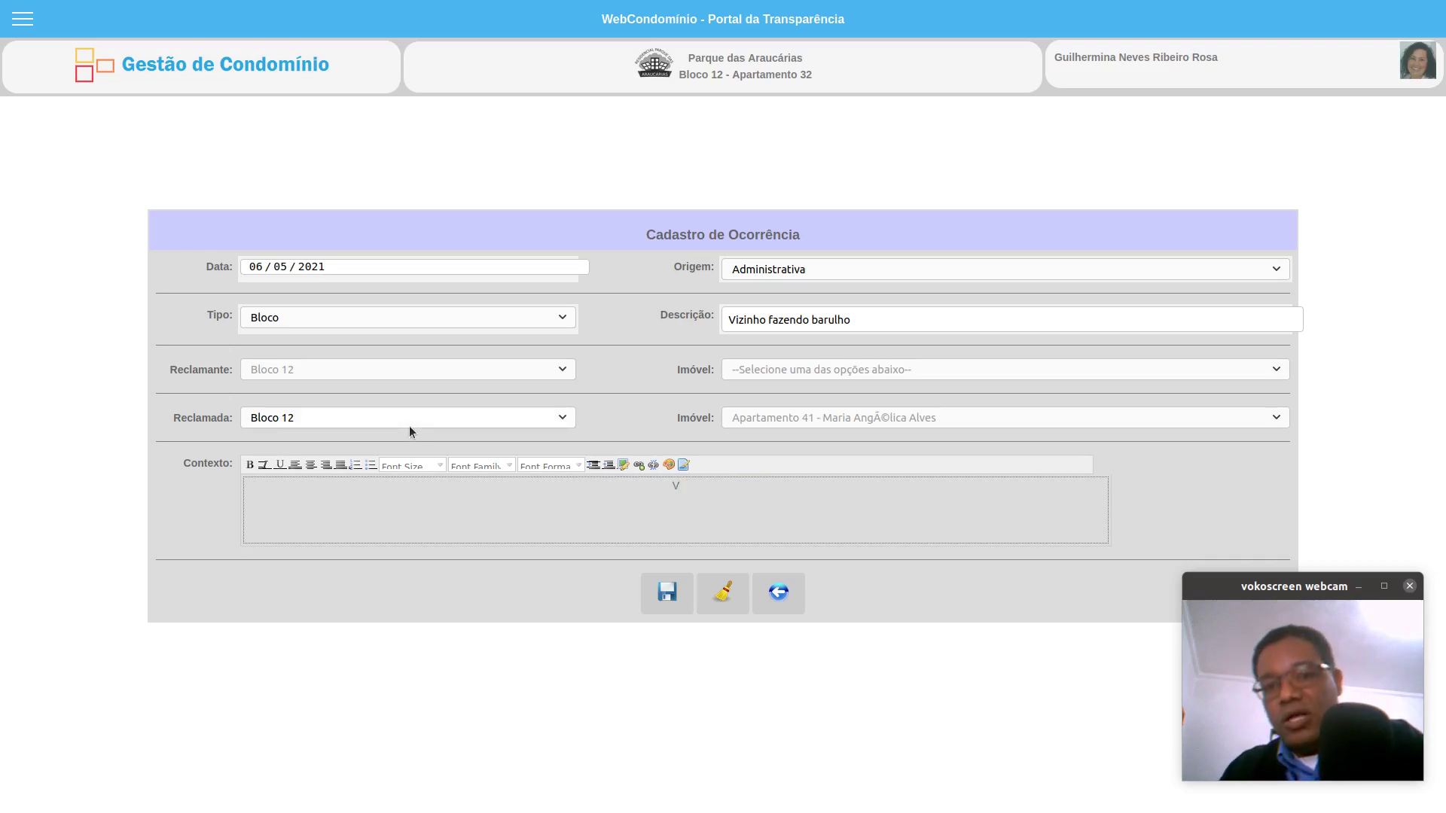
{"action": "type", "text": "azamento"}
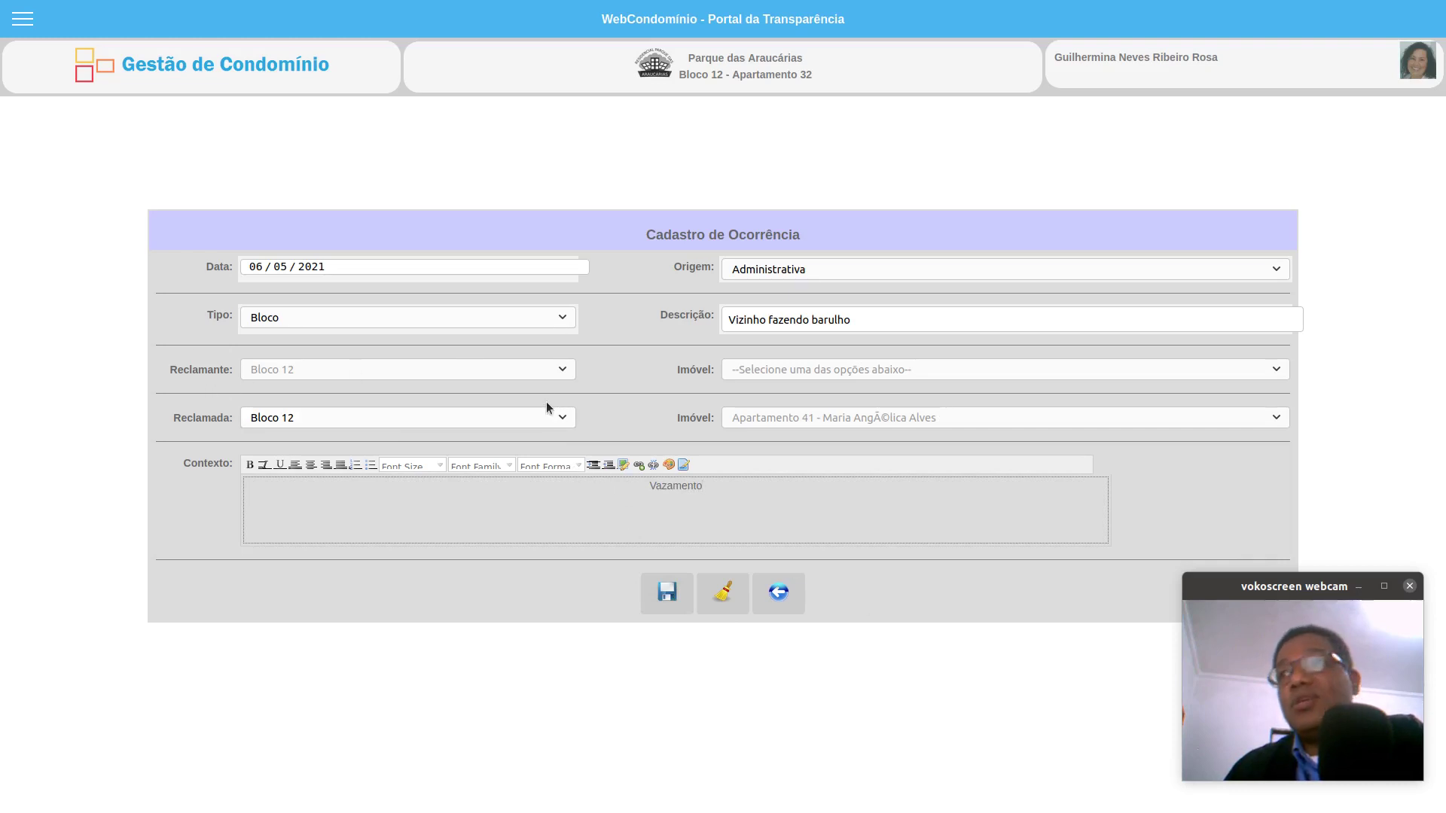
Look at the Proprietário options in the portal's navigation and return to the occurrence form
{"action": "left_click", "coordinate": [23, 22]}
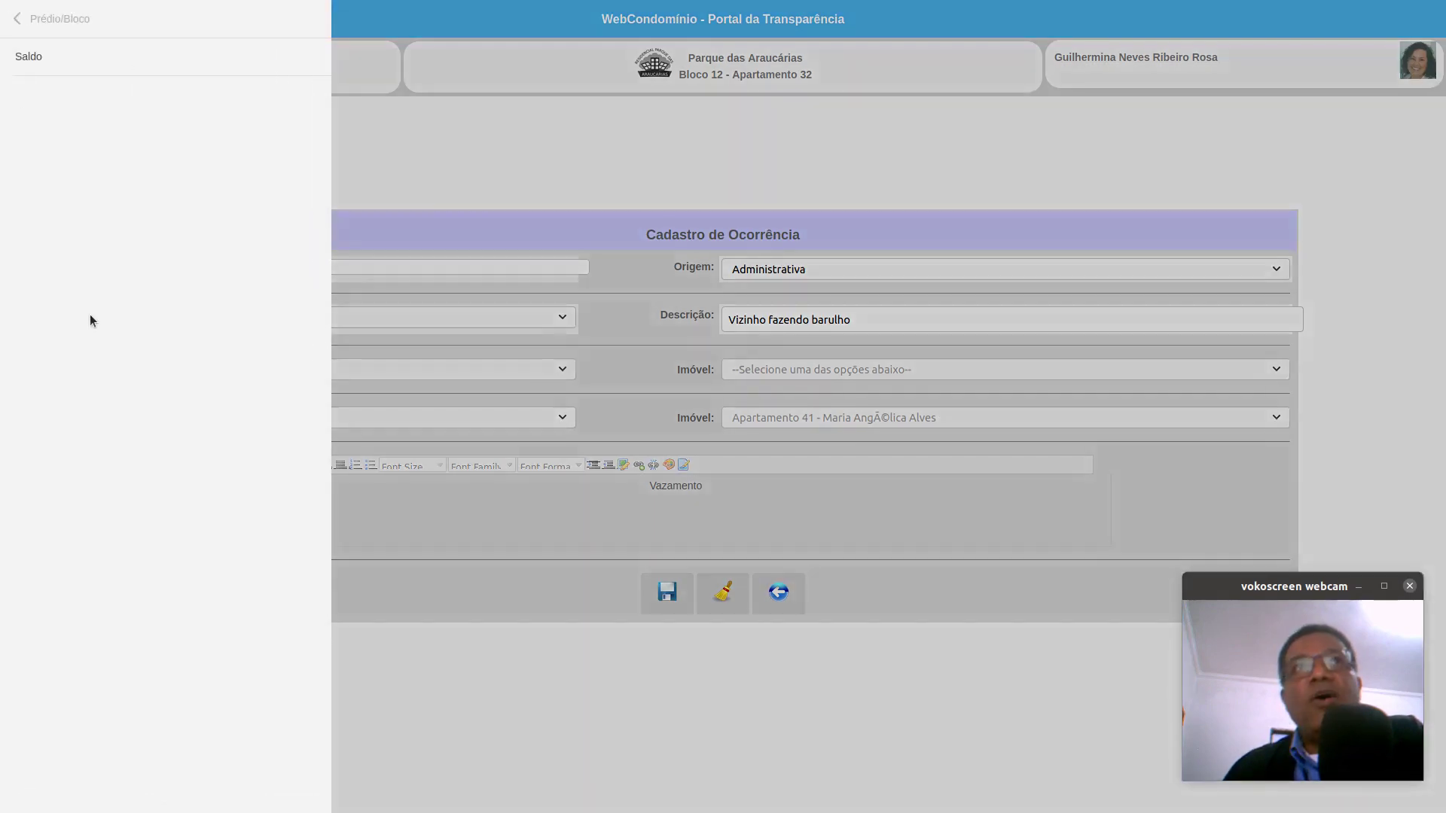
{"action": "left_click", "coordinate": [16, 29]}
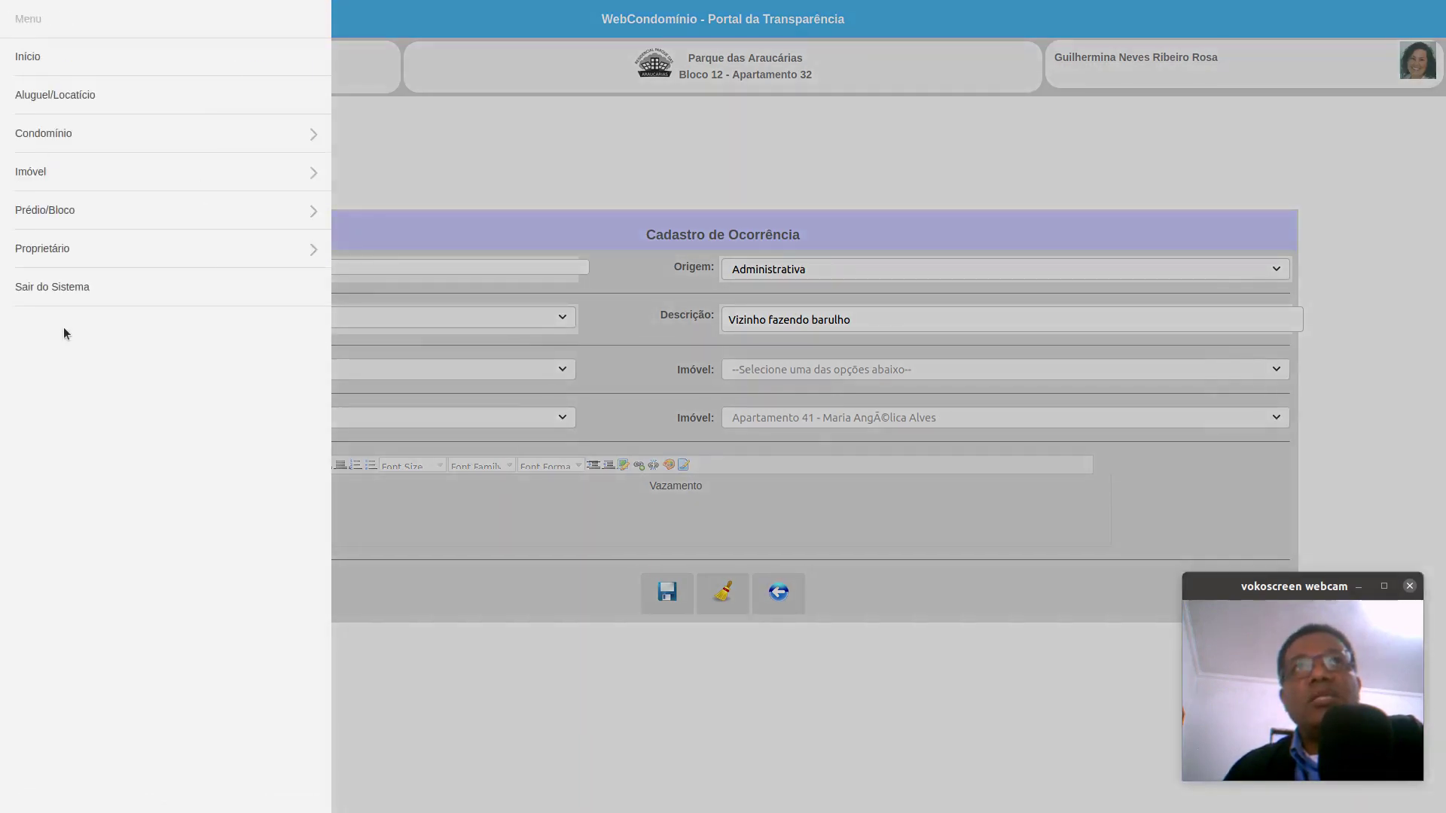
{"action": "left_click", "coordinate": [73, 250]}
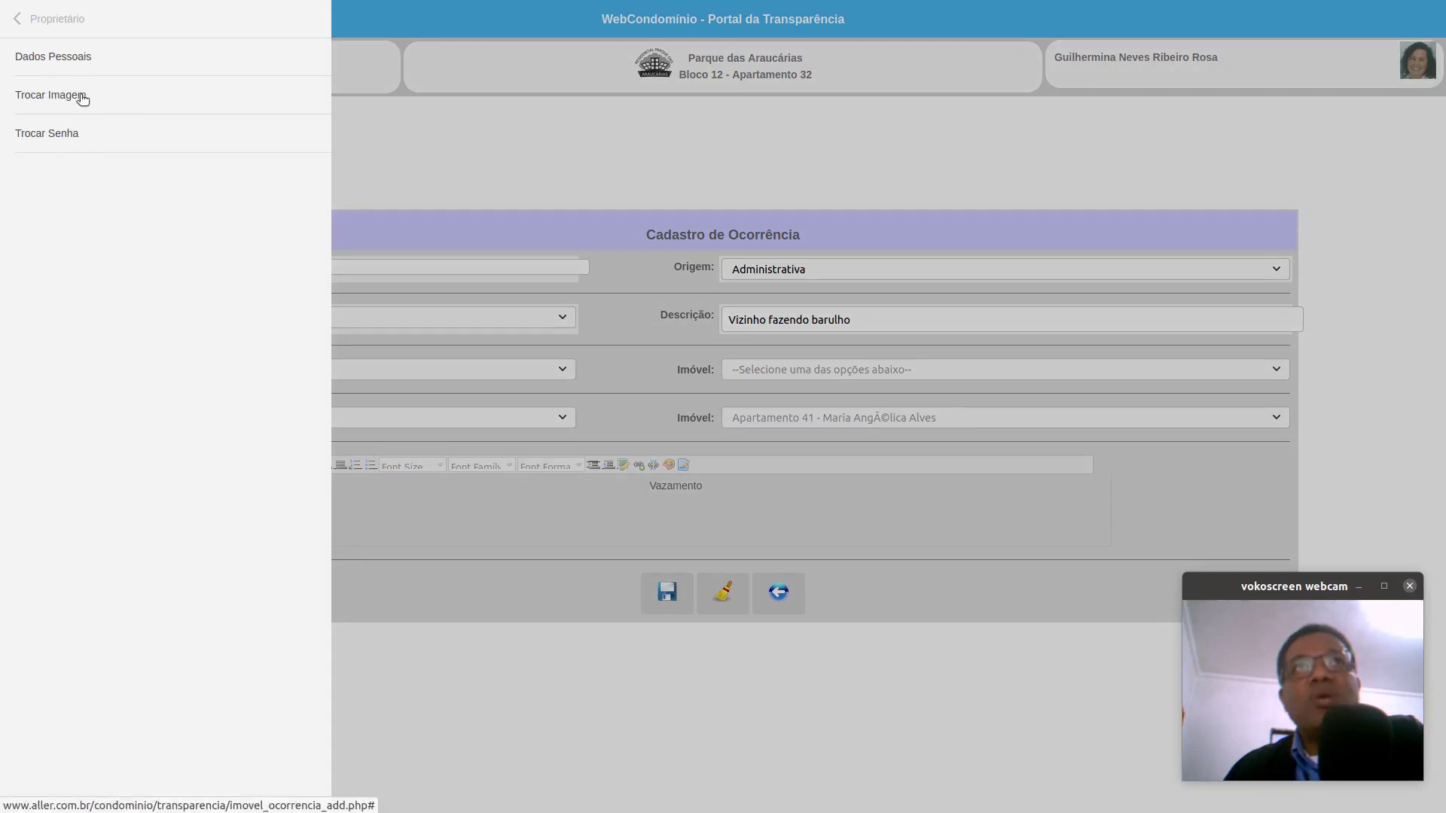
{"action": "left_click", "coordinate": [703, 177]}
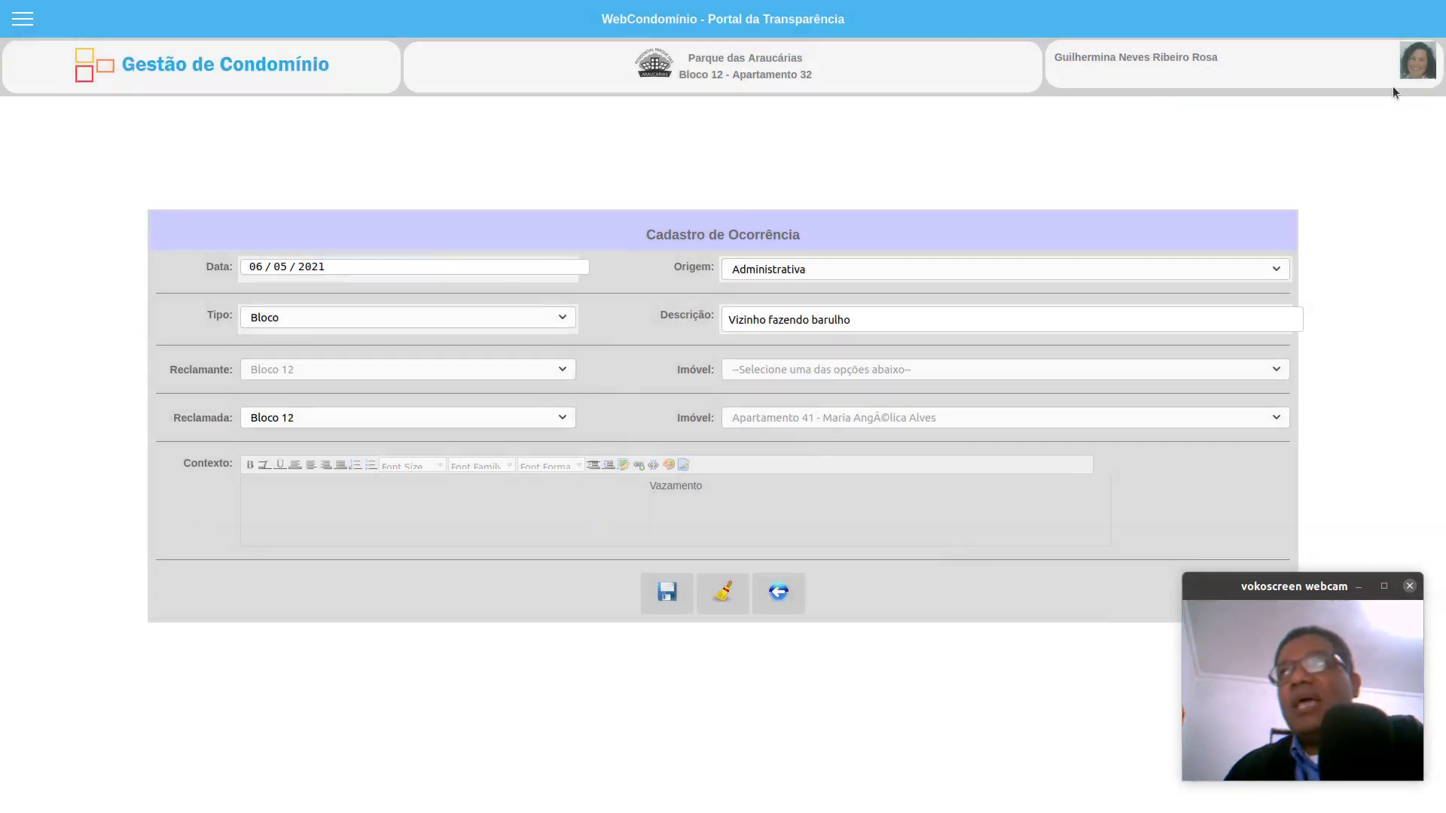
Compare the account options offered under the profile photo with those in the portal's main navigation
{"action": "left_click", "coordinate": [1415, 66]}
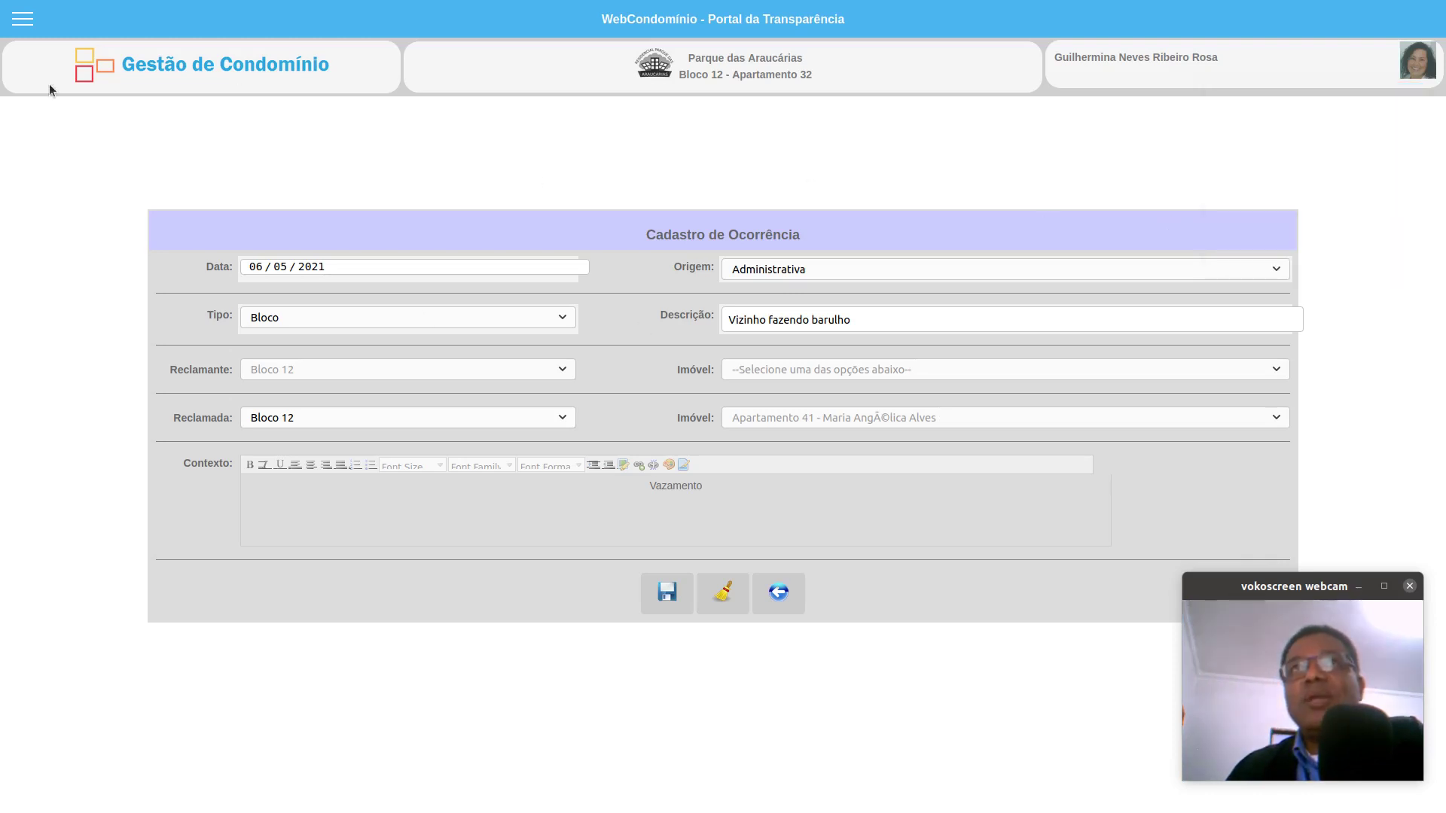
{"action": "left_click", "coordinate": [18, 22]}
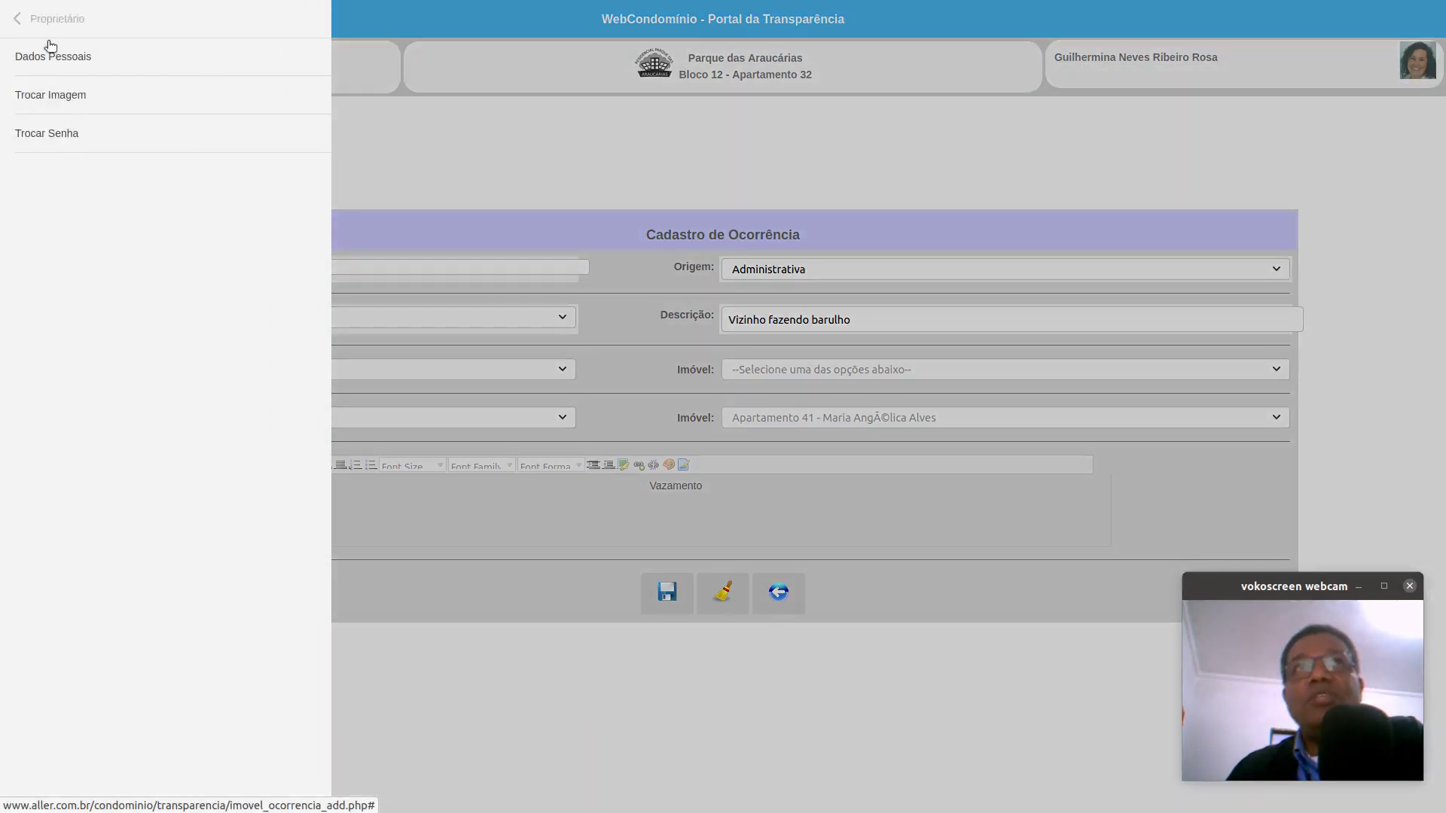
{"action": "left_click", "coordinate": [39, 20]}
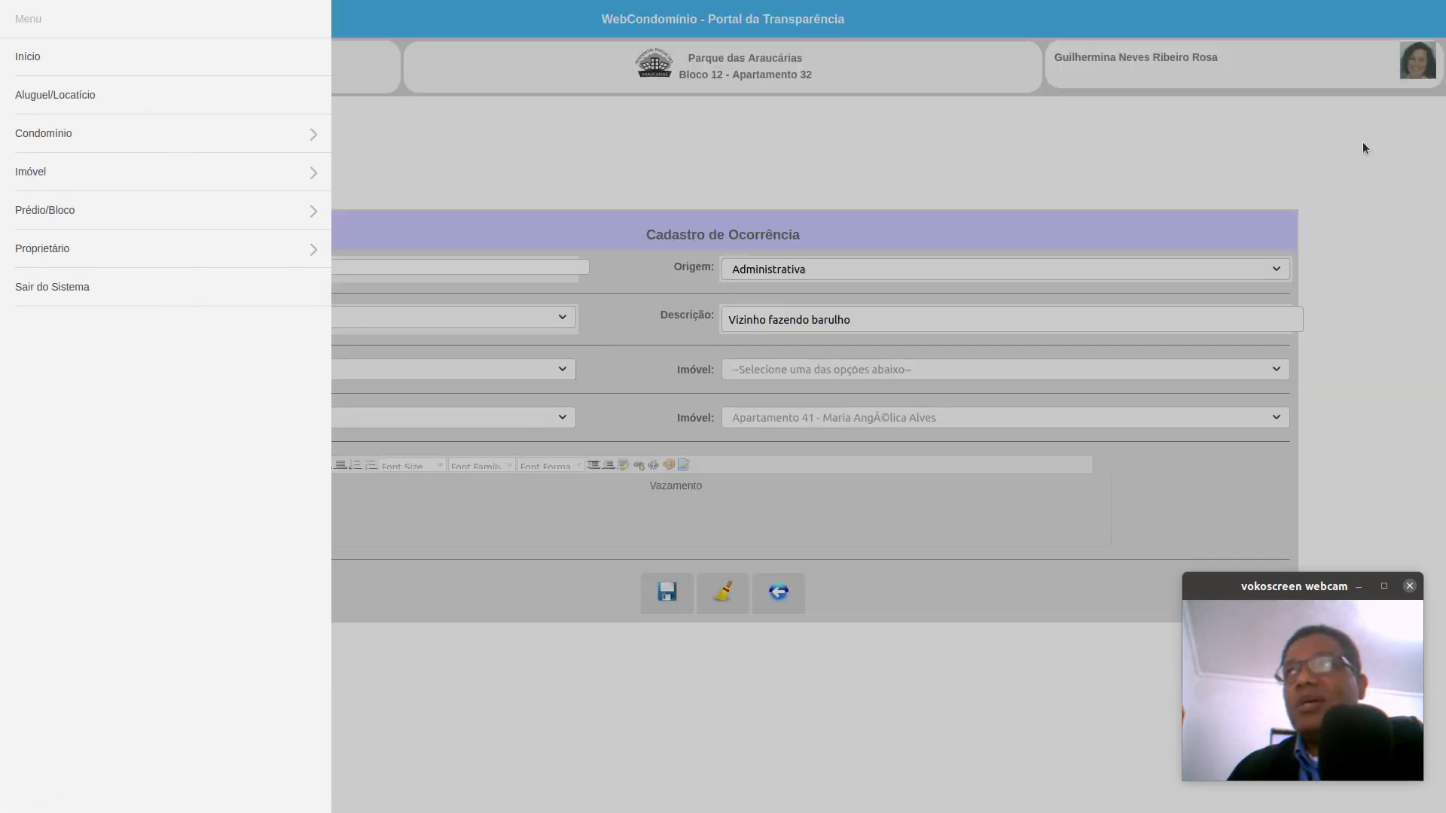
{"action": "left_click", "coordinate": [1362, 141]}
{"action": "left_click", "coordinate": [1403, 74]}
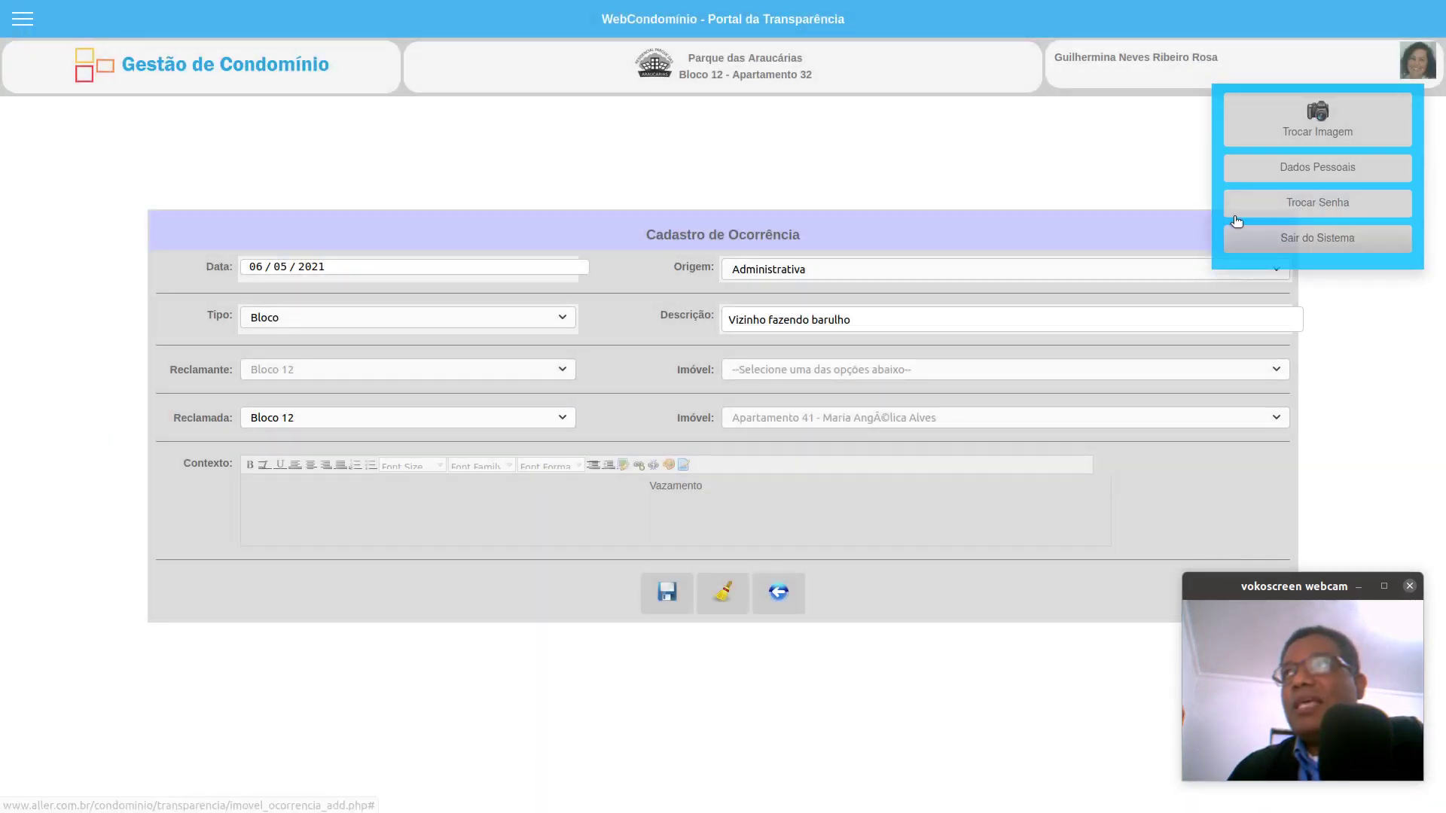
{"action": "left_click", "coordinate": [23, 20]}
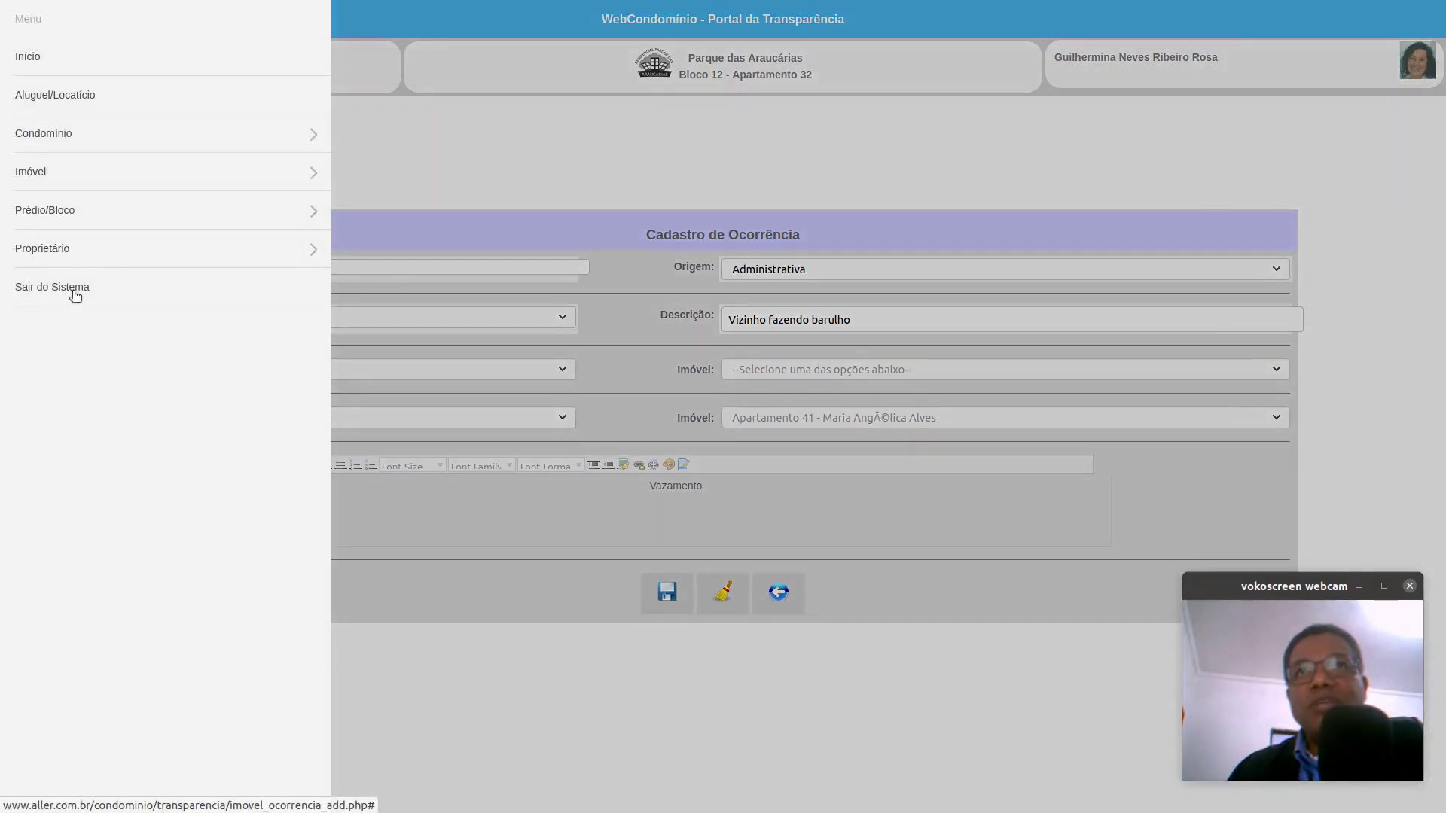
{"action": "left_click", "coordinate": [486, 186]}
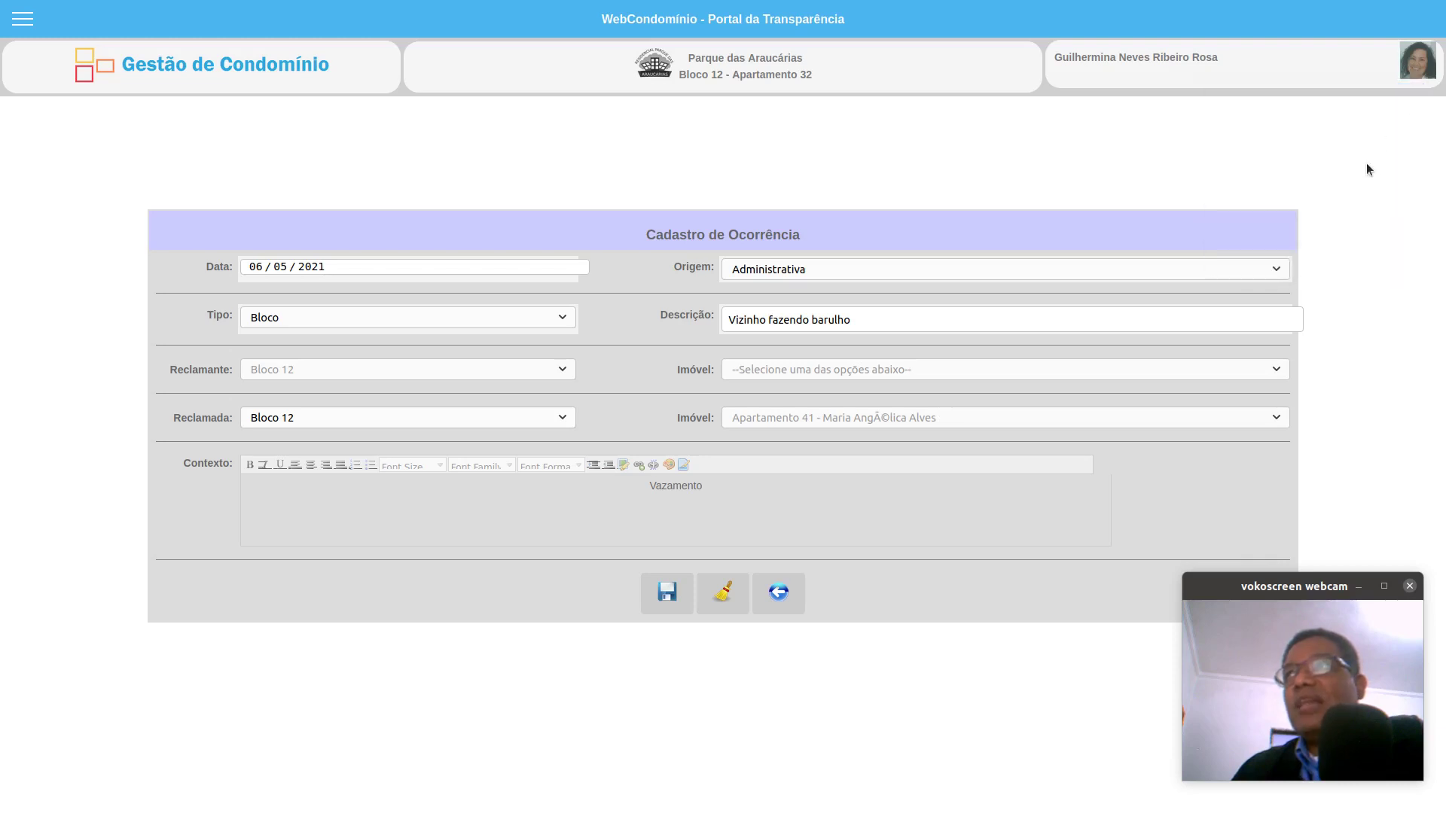
Open the Trocar Senha page from the profile options and check the current password field, leaving it empty
{"action": "mouse_move", "coordinate": [1416, 68]}
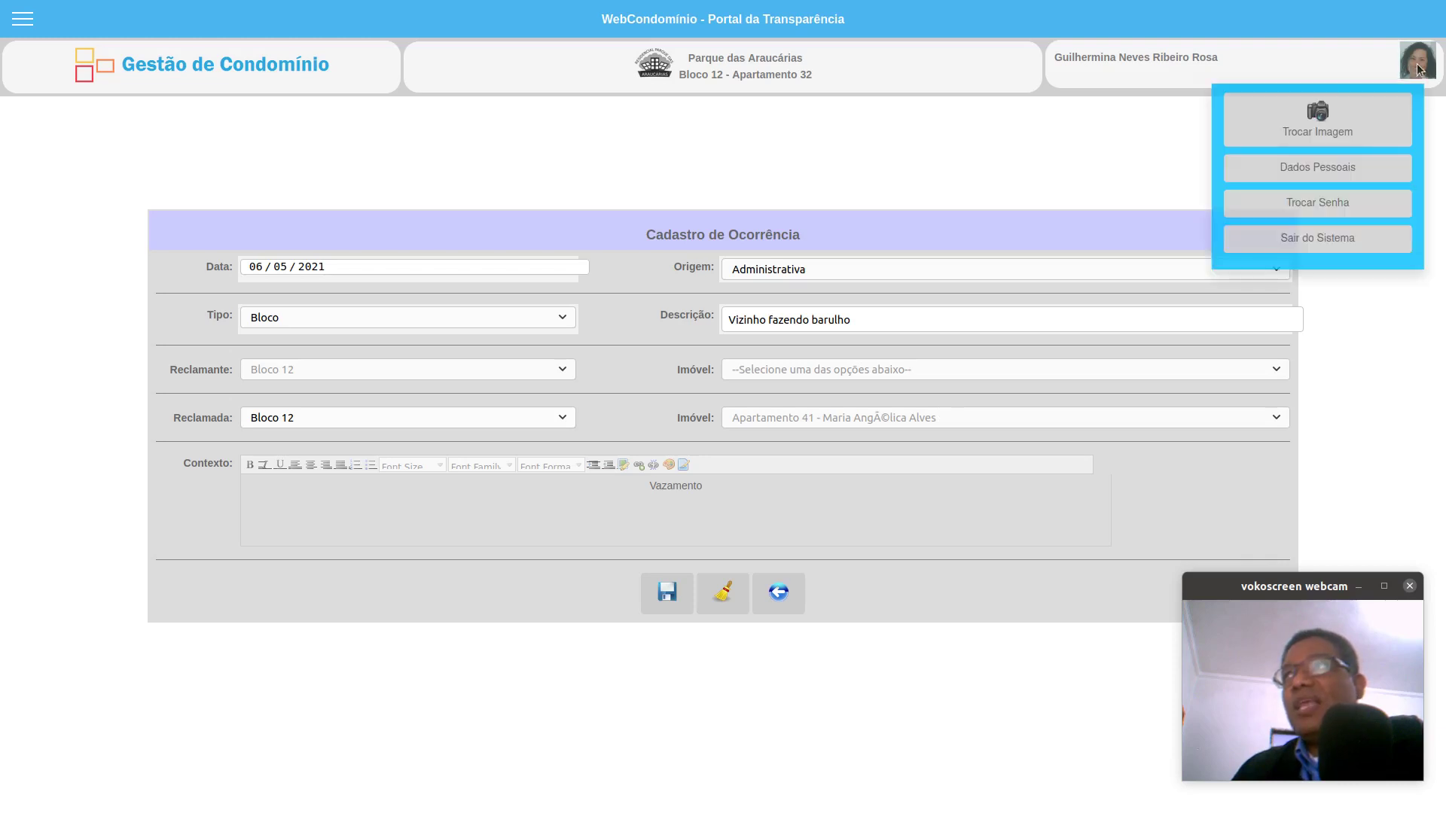
{"action": "left_click", "coordinate": [1376, 212]}
{"action": "left_click", "coordinate": [614, 306]}
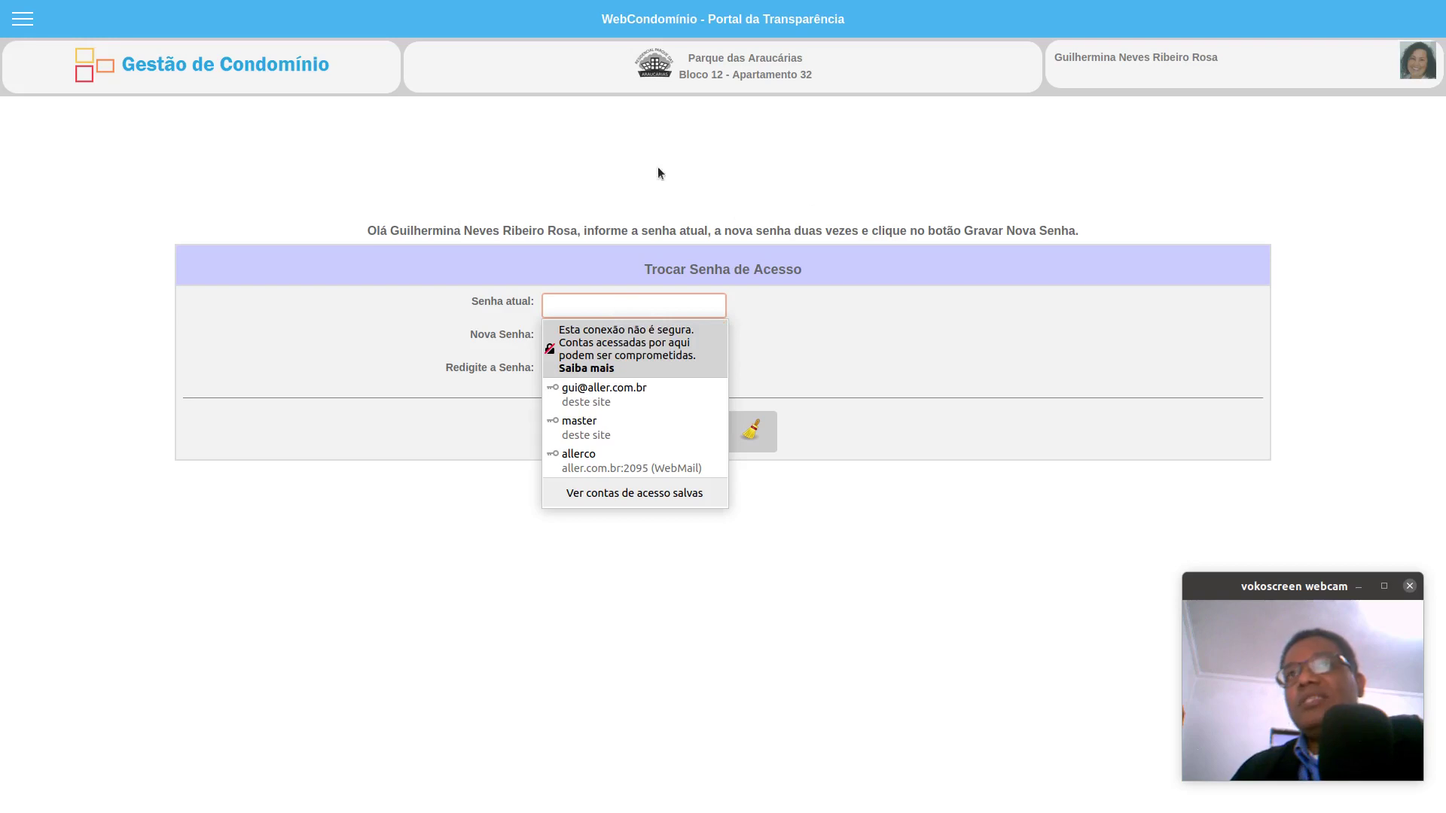
{"action": "left_click", "coordinate": [405, 198]}
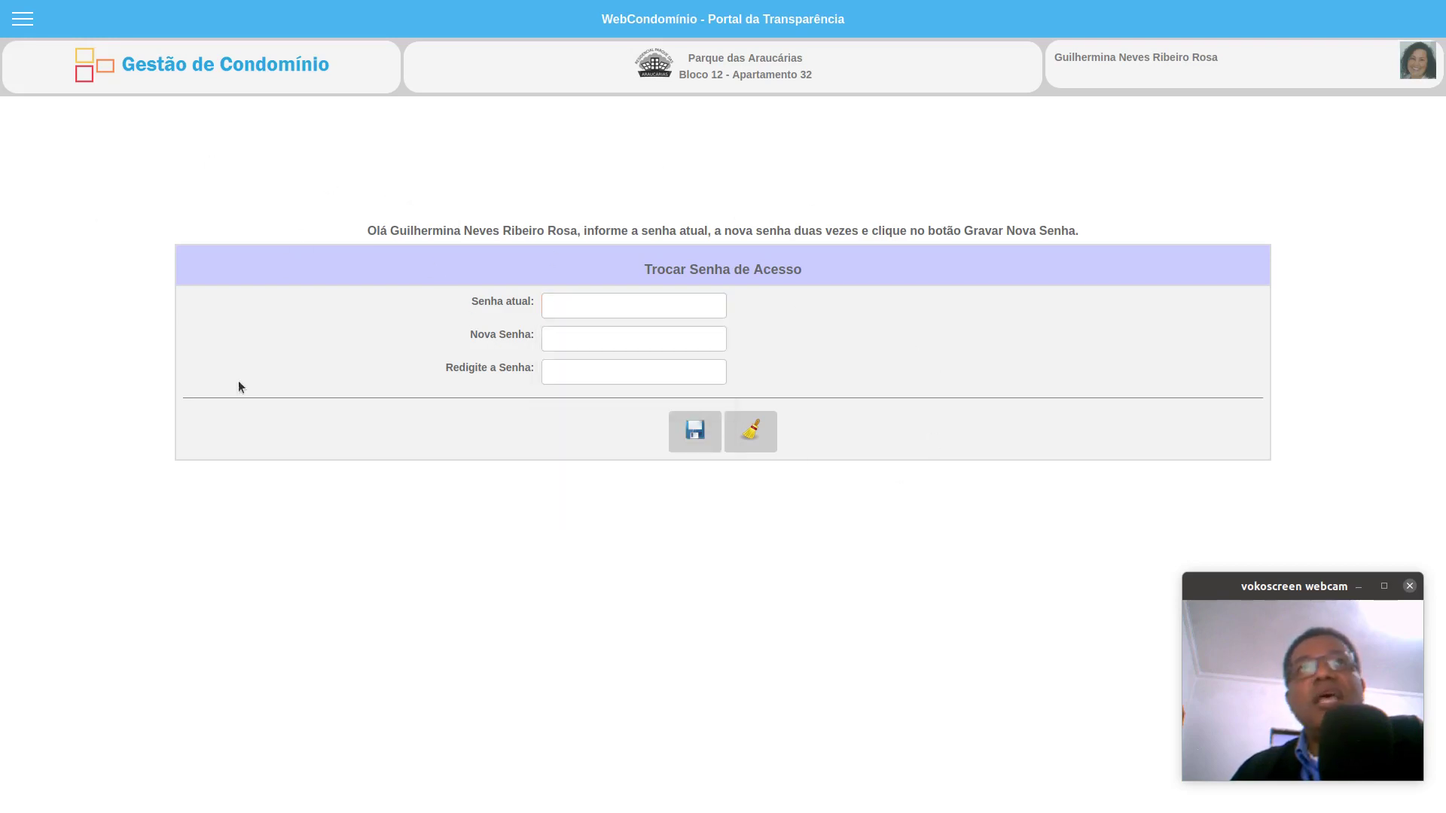
Sign out of the portal with Sair do Sistema and confirm the exit
{"action": "left_click", "coordinate": [23, 20]}
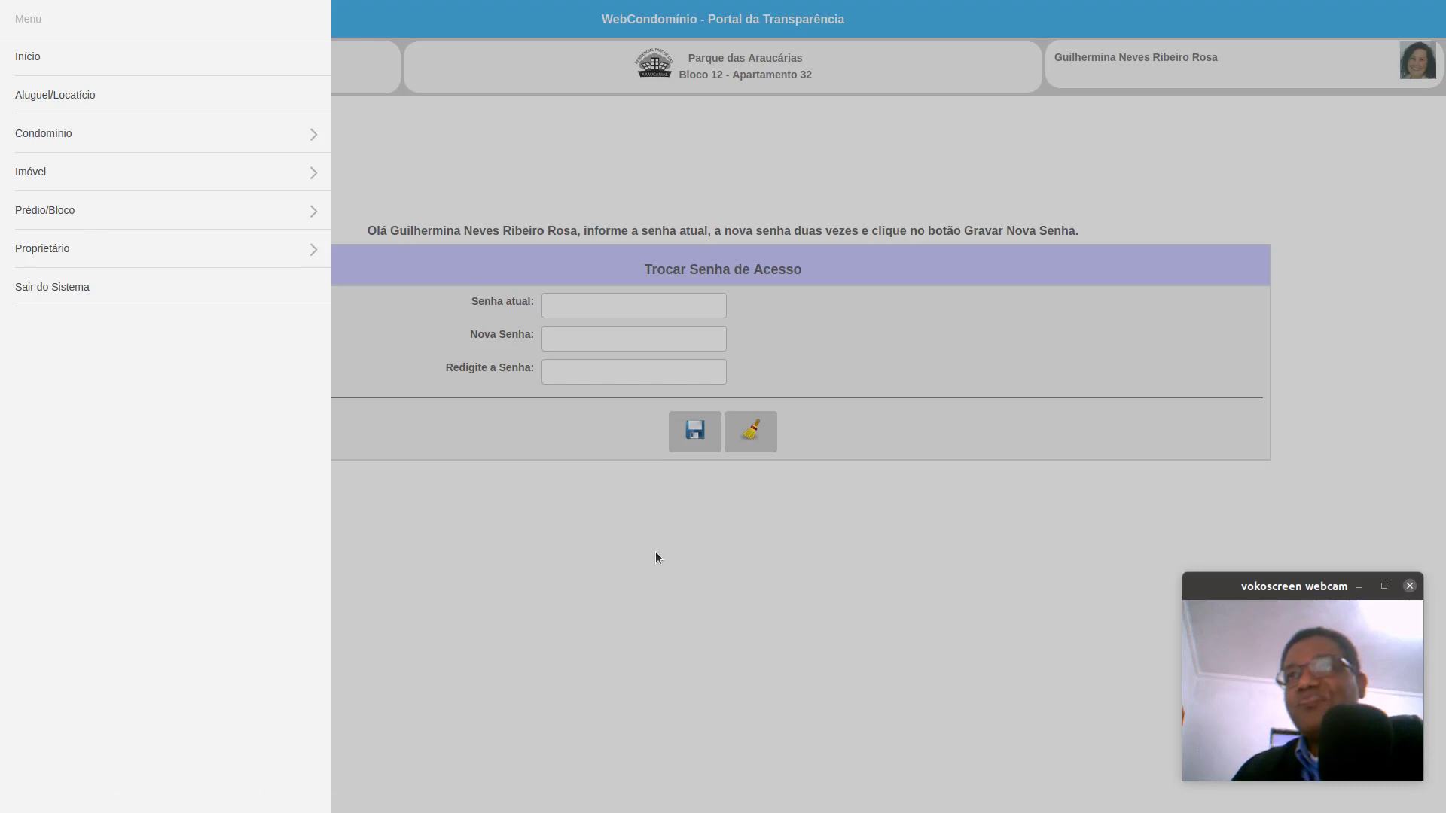
{"action": "left_click", "coordinate": [852, 577]}
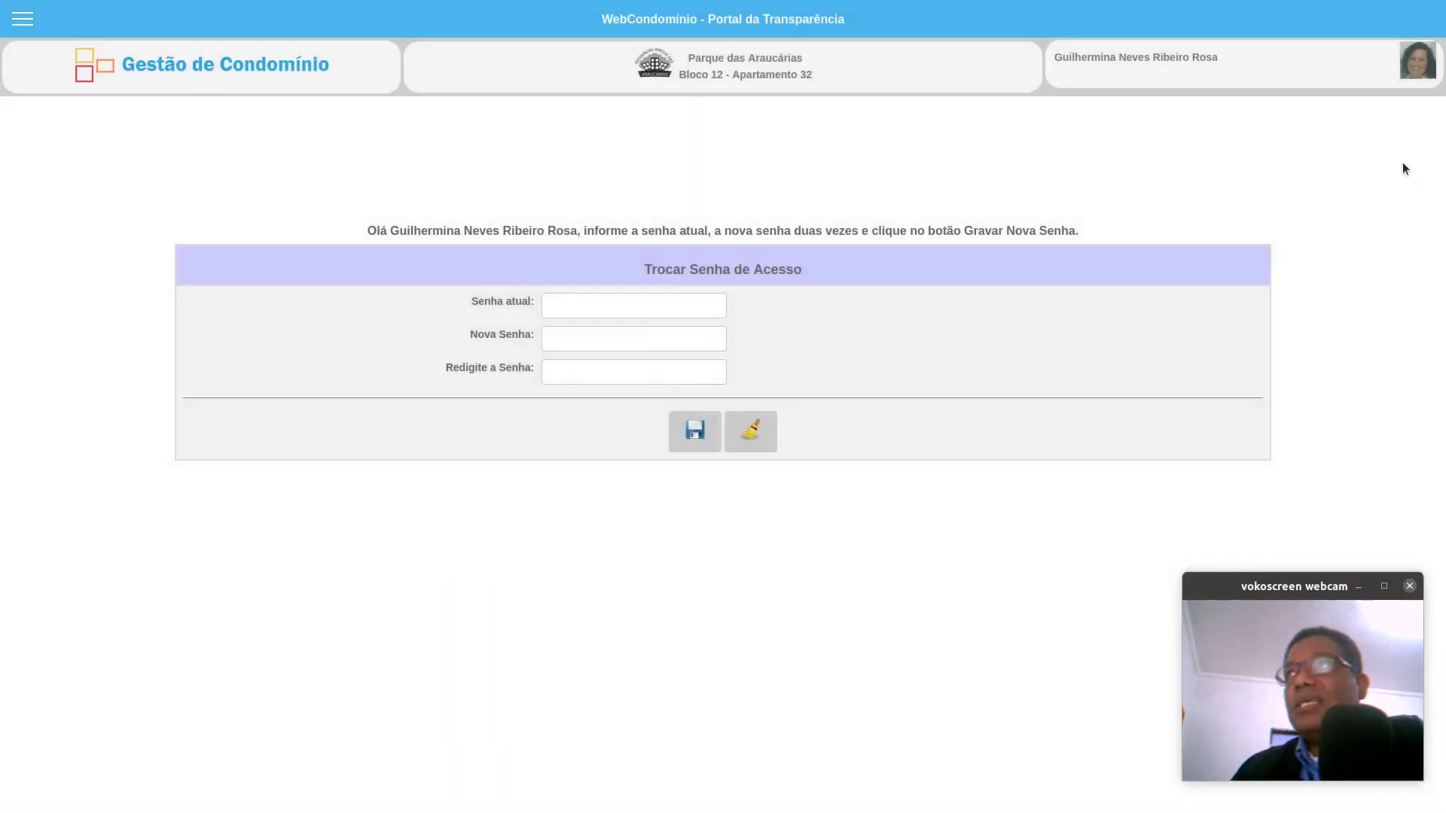
{"action": "left_click", "coordinate": [1416, 75]}
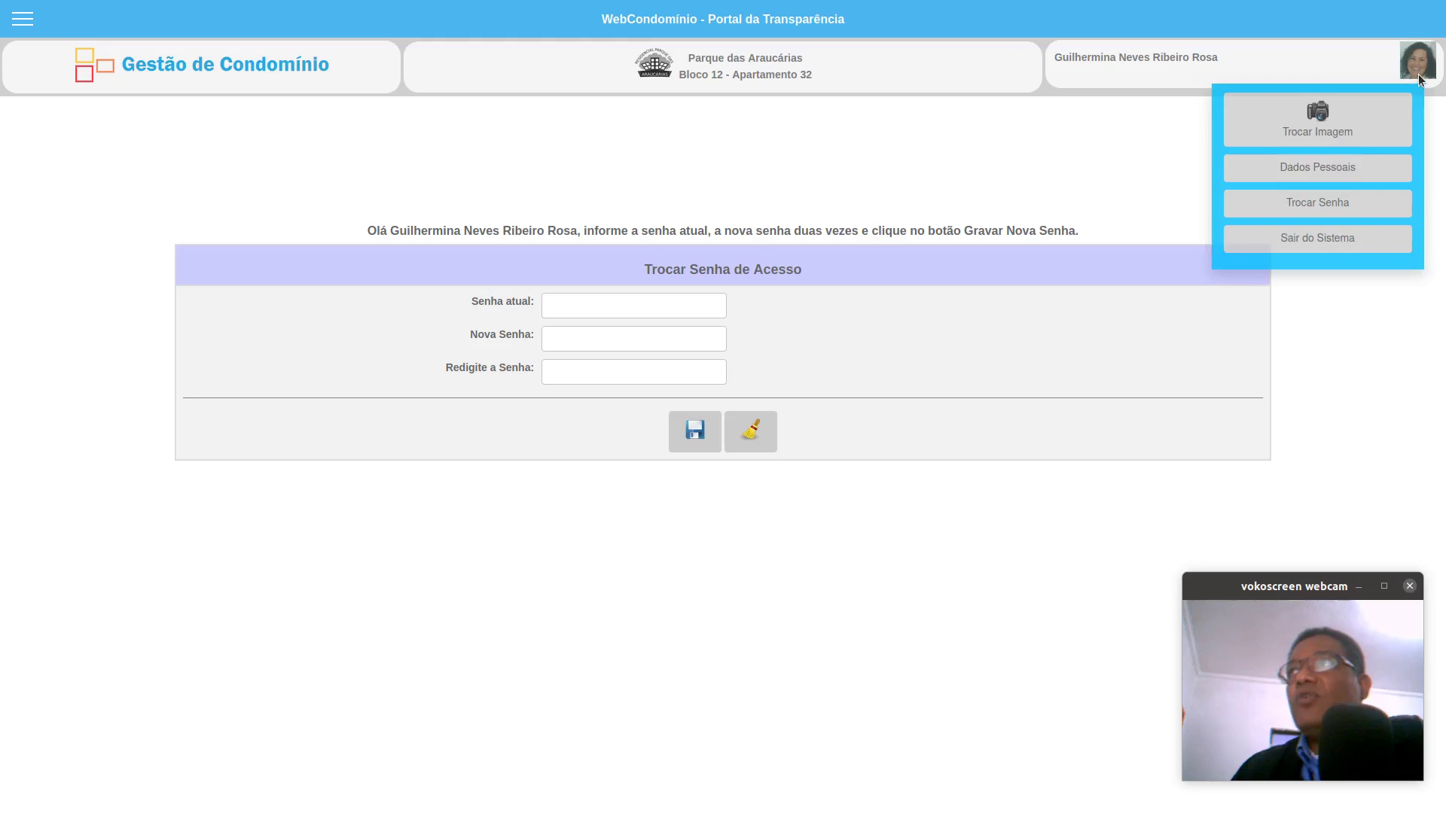
{"action": "left_click", "coordinate": [1342, 240]}
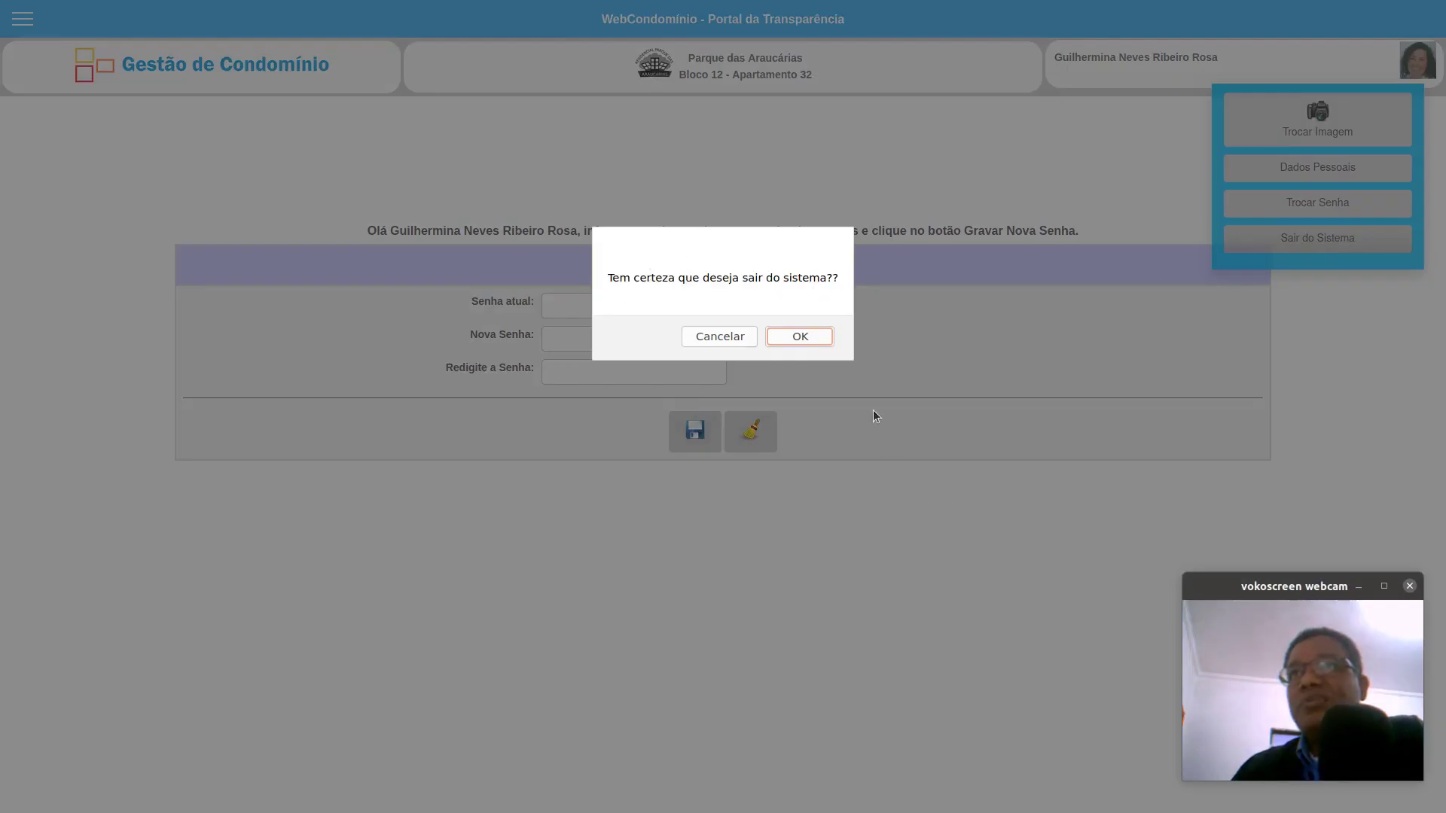
{"action": "left_click", "coordinate": [800, 337]}
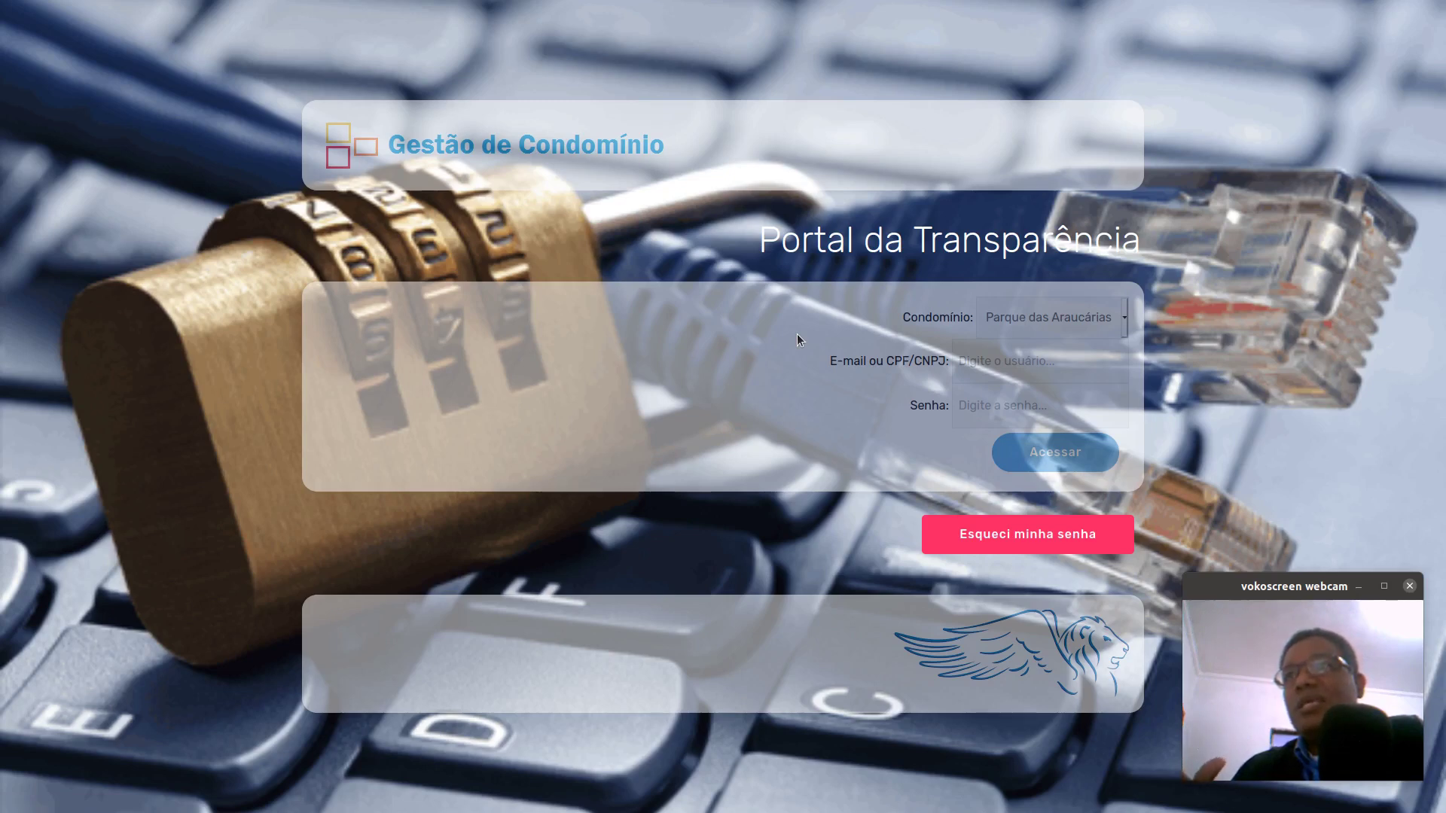
Highlight the "Portal da Transparência" heading on the login page
{"action": "mouse_move", "coordinate": [1049, 3]}
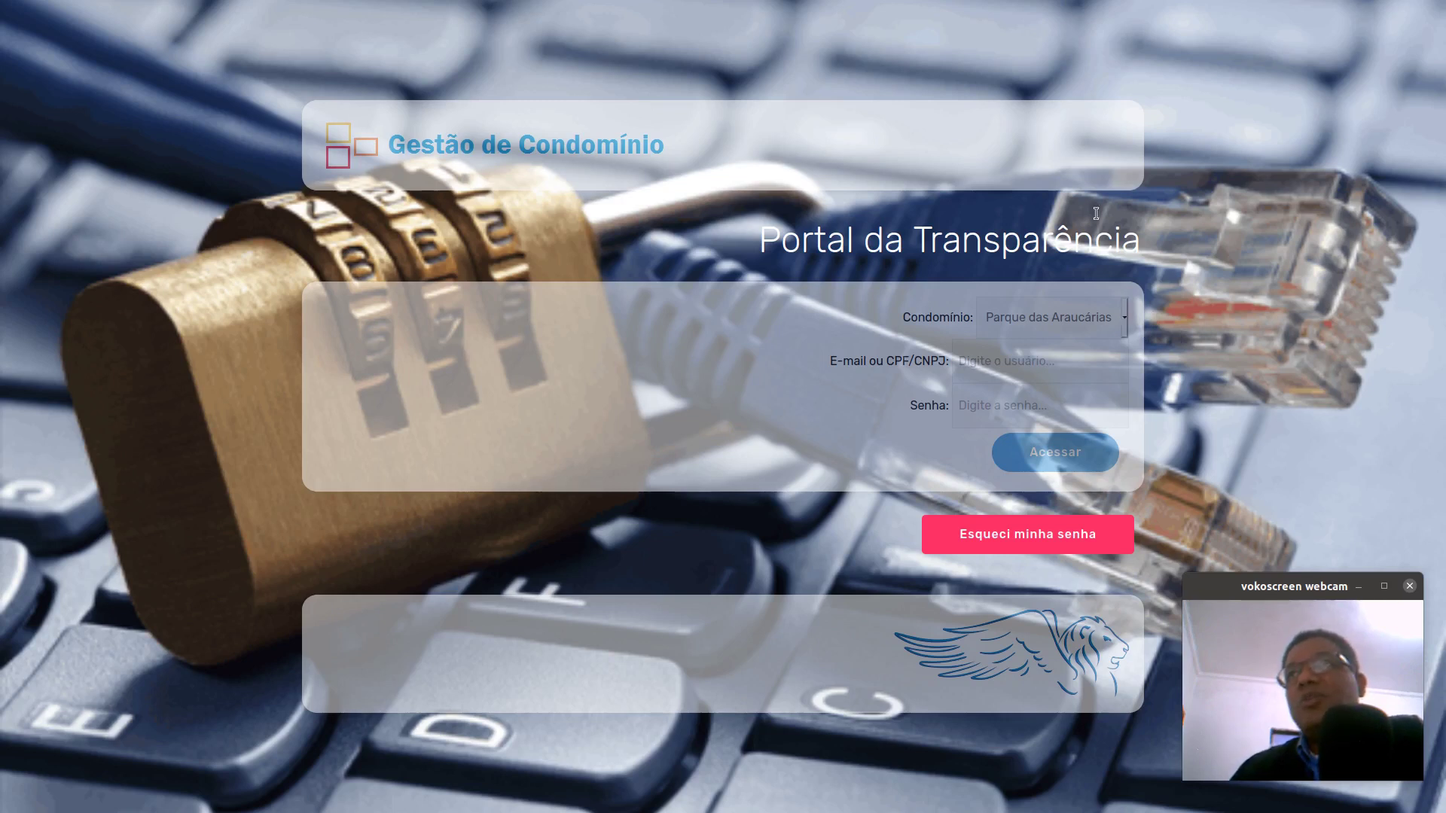
{"action": "left_click_drag", "start_coordinate": [759, 240], "coordinate": [1149, 239]}
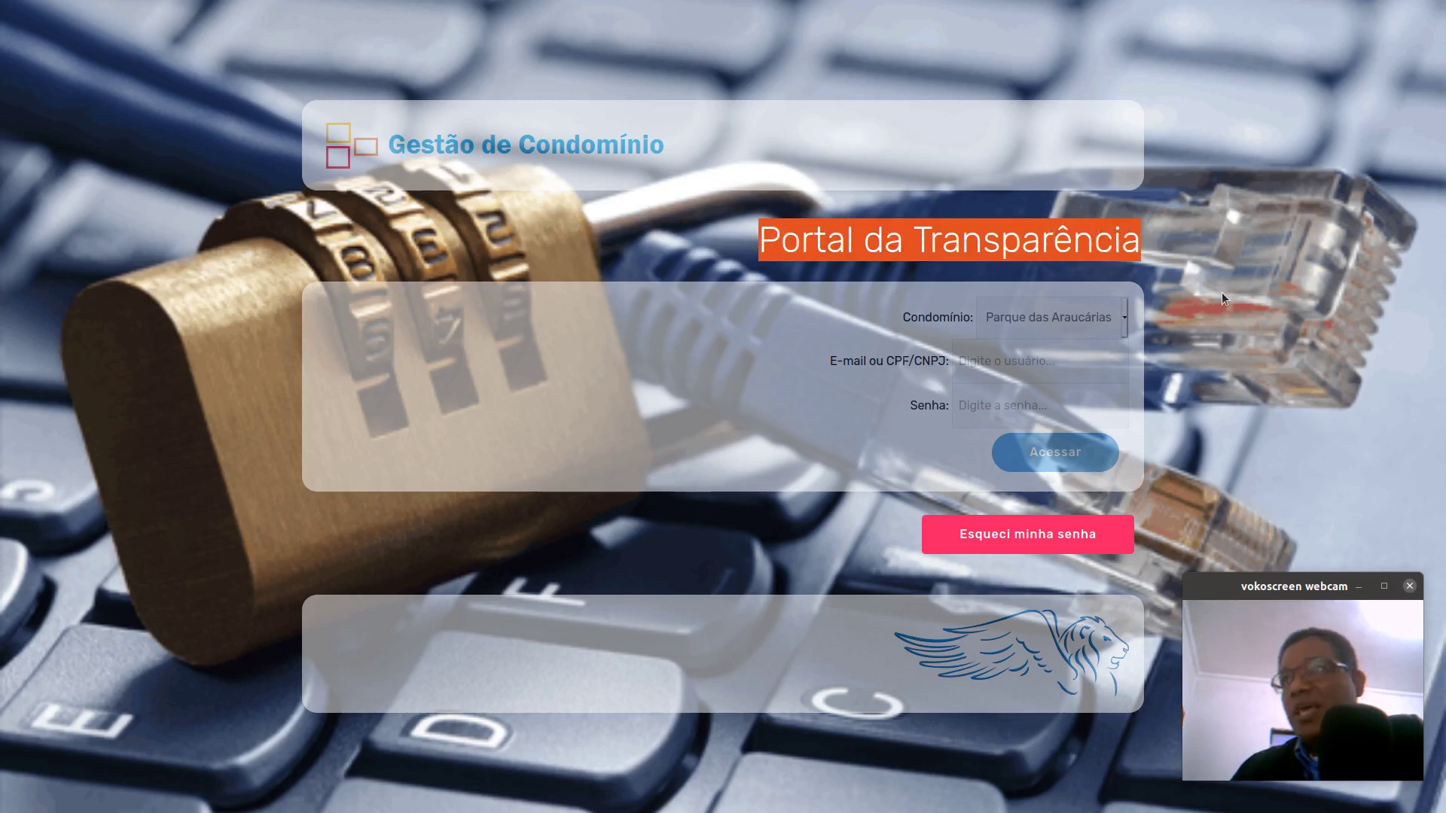